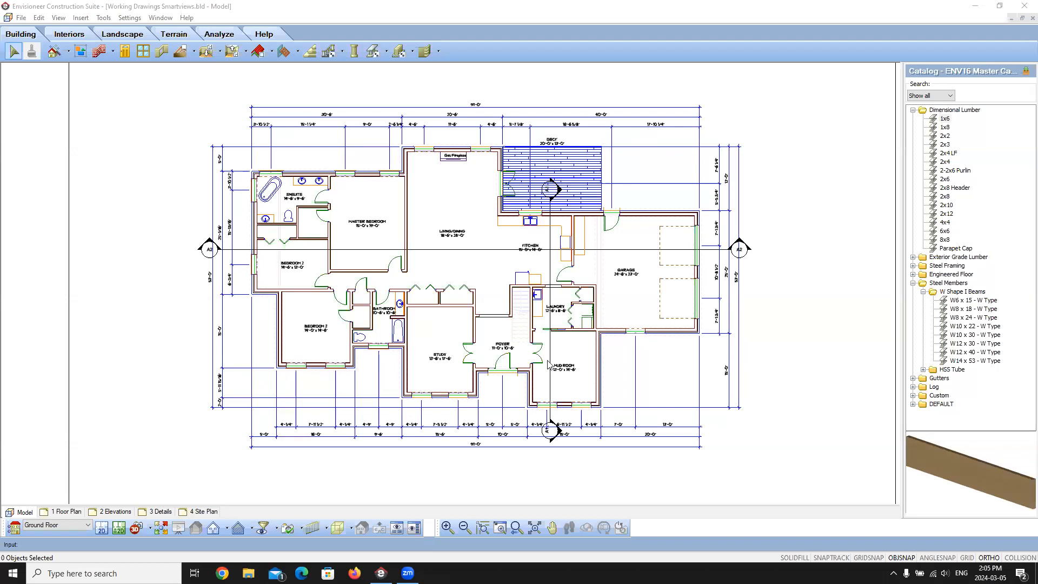
Turn on the display of roofs in the view filter and show the model in the exterior 3D perspective
{"action": "left_click", "coordinate": [276, 530]}
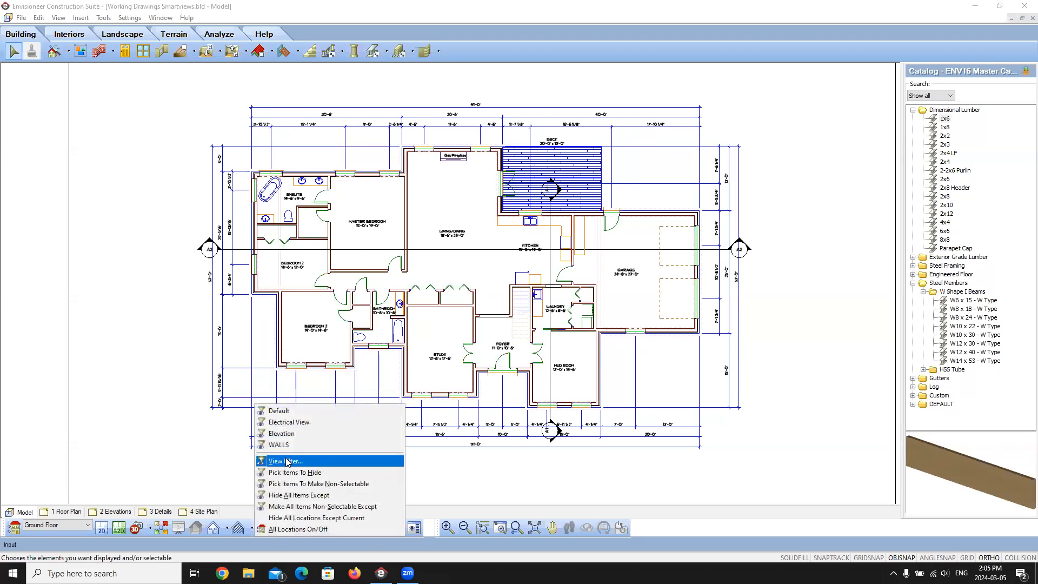
{"action": "left_click", "coordinate": [291, 462]}
{"action": "left_click", "coordinate": [481, 308]}
{"action": "left_click", "coordinate": [623, 399]}
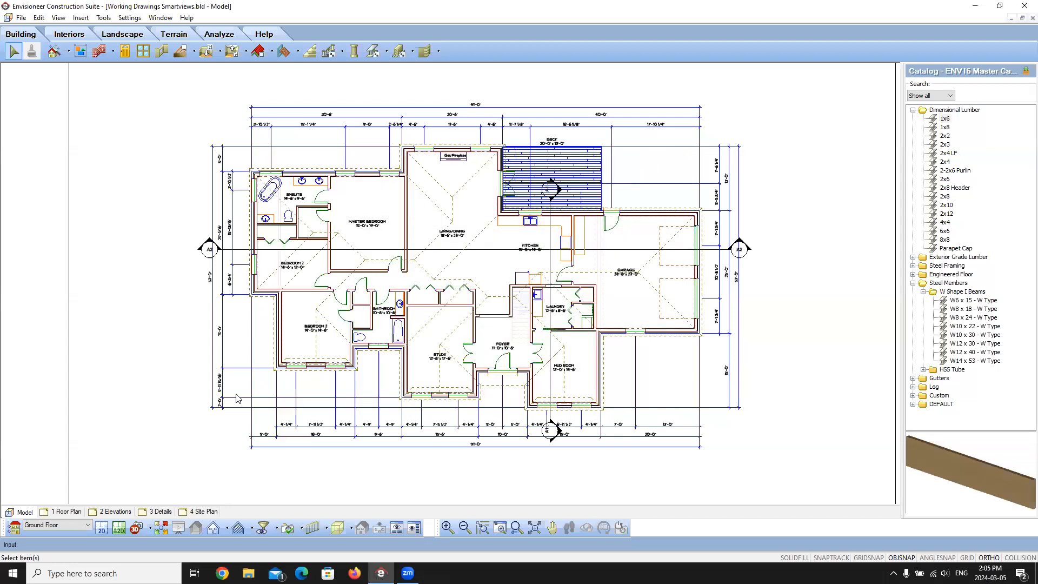
{"action": "left_click", "coordinate": [144, 528]}
{"action": "left_click", "coordinate": [157, 501]}
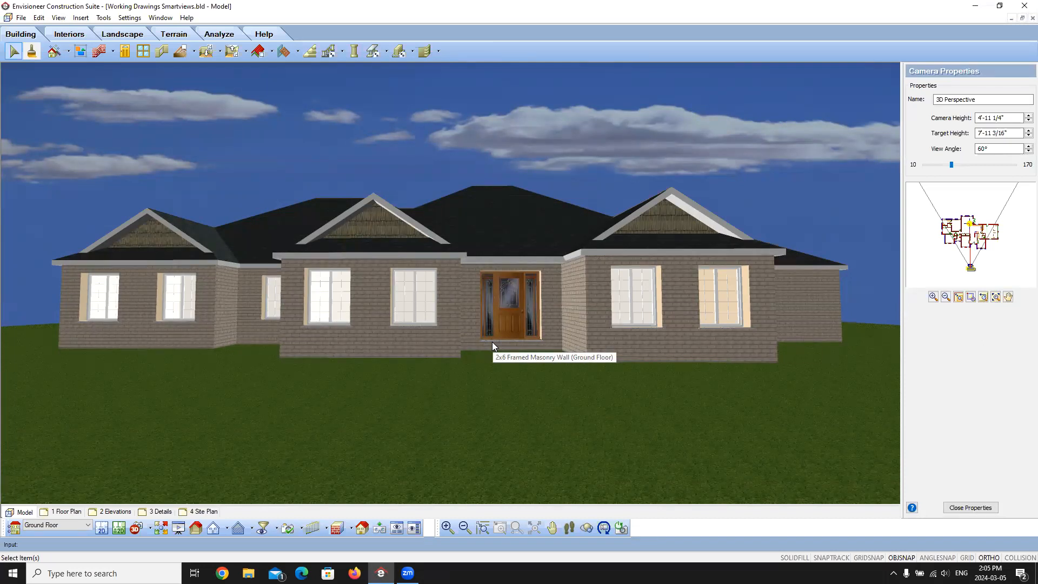
{"action": "left_click", "coordinate": [20, 18]}
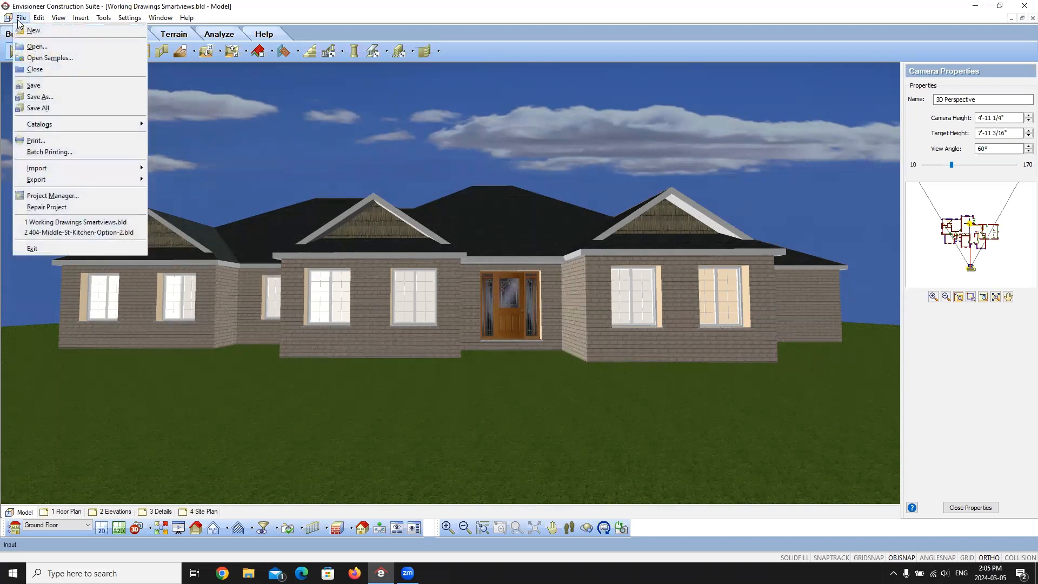
{"action": "left_click", "coordinate": [48, 141]}
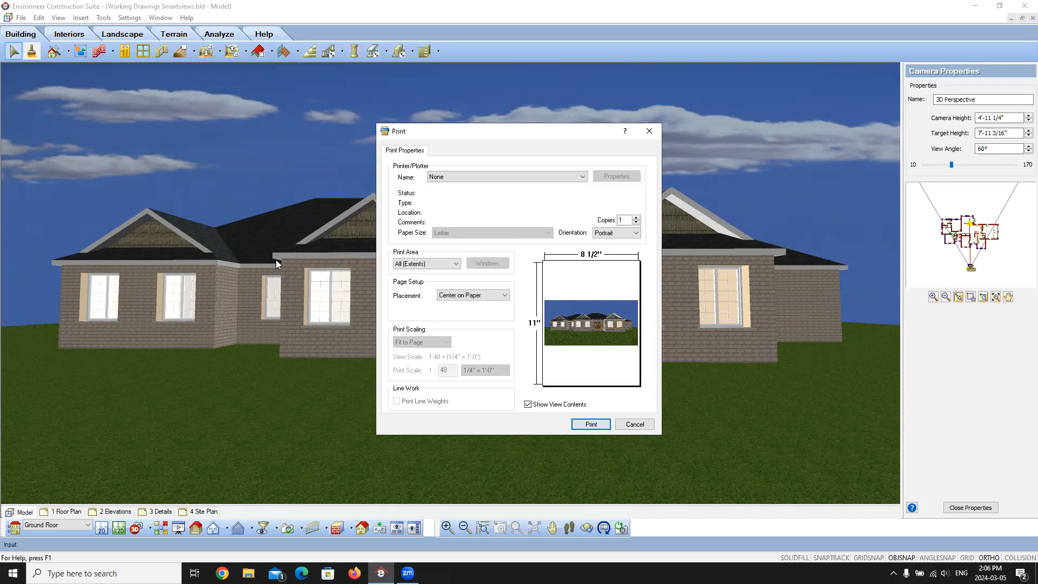
{"action": "left_click", "coordinate": [631, 424]}
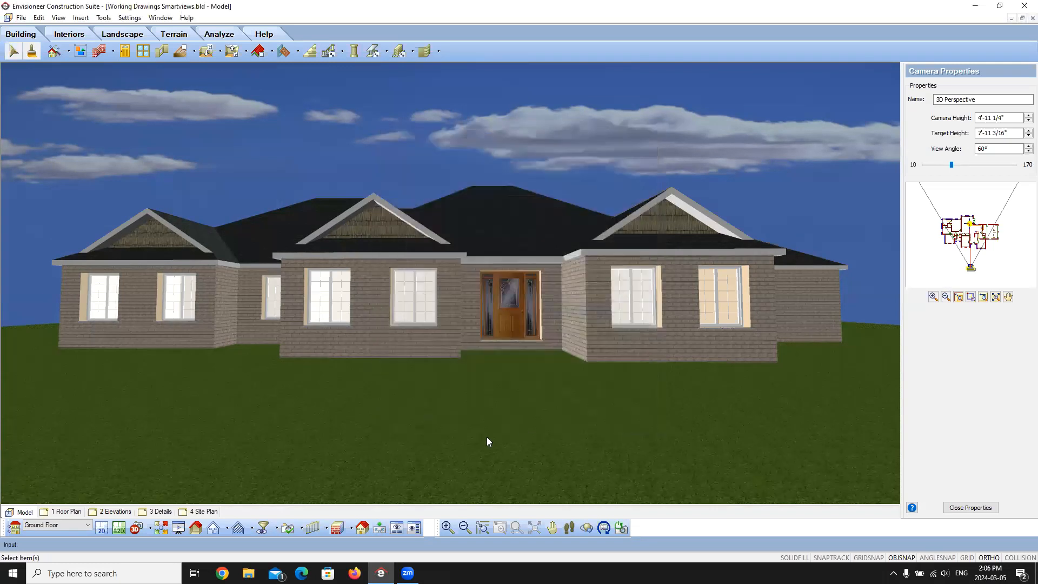
Switch the 3D perspective view to a rendered display with shadows
{"action": "left_click", "coordinate": [351, 528]}
{"action": "left_click", "coordinate": [361, 529]}
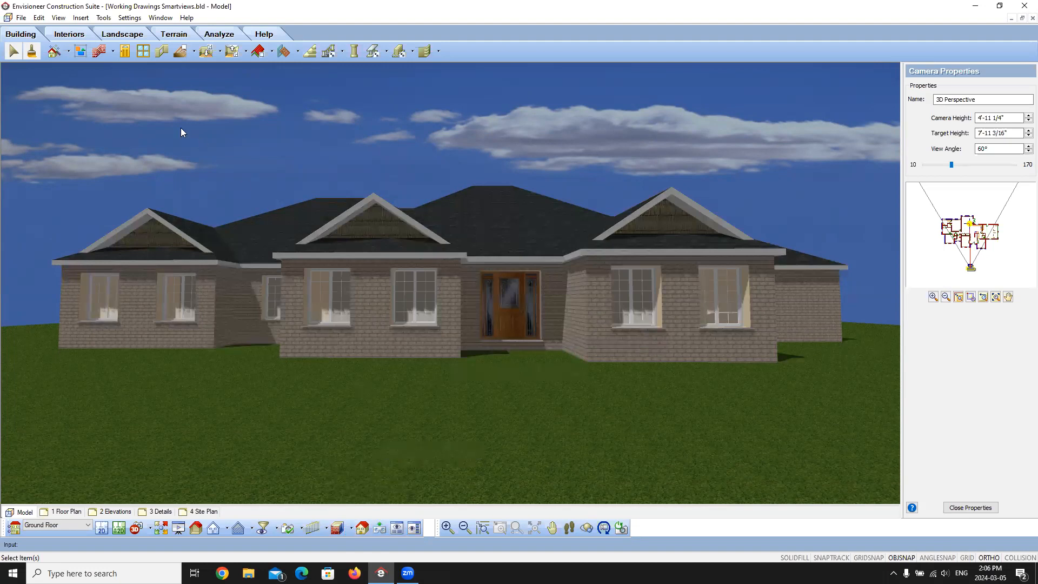
Choose the Officejet 6700 as the printer for the 3D view and inspect its advanced document properties
{"action": "left_click", "coordinate": [21, 18]}
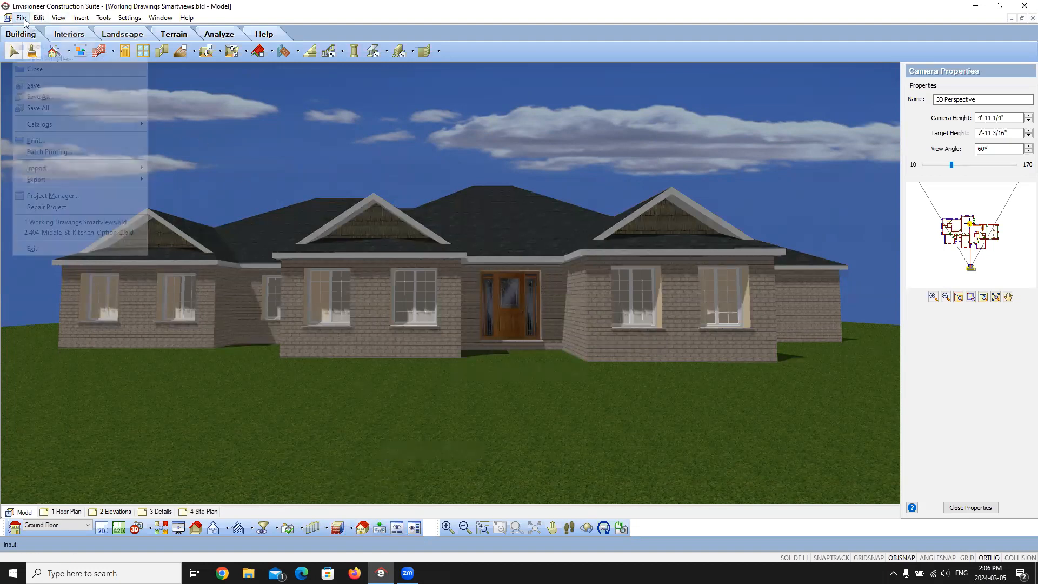
{"action": "left_click", "coordinate": [57, 140]}
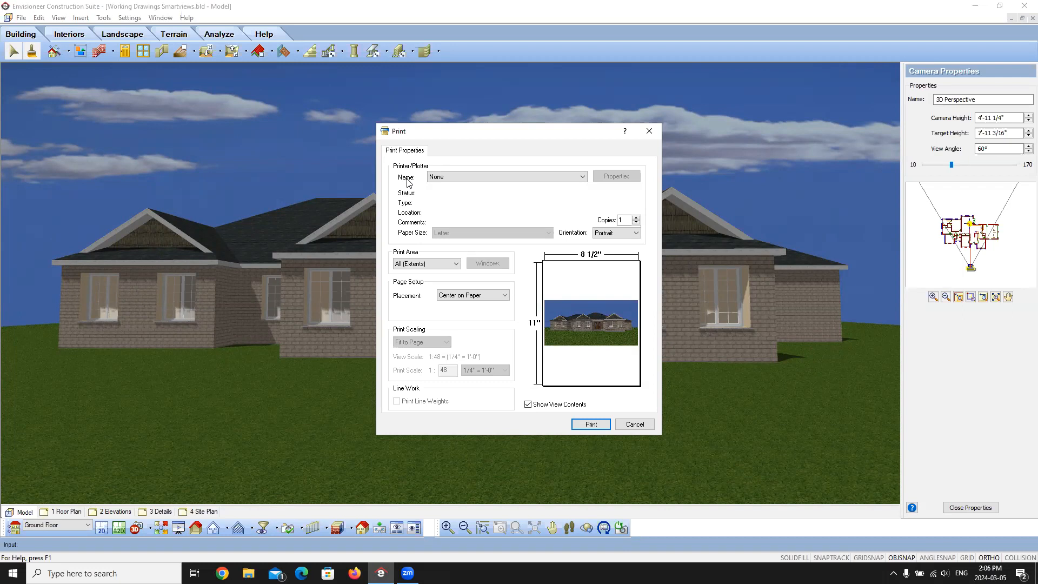
{"action": "left_click", "coordinate": [580, 176]}
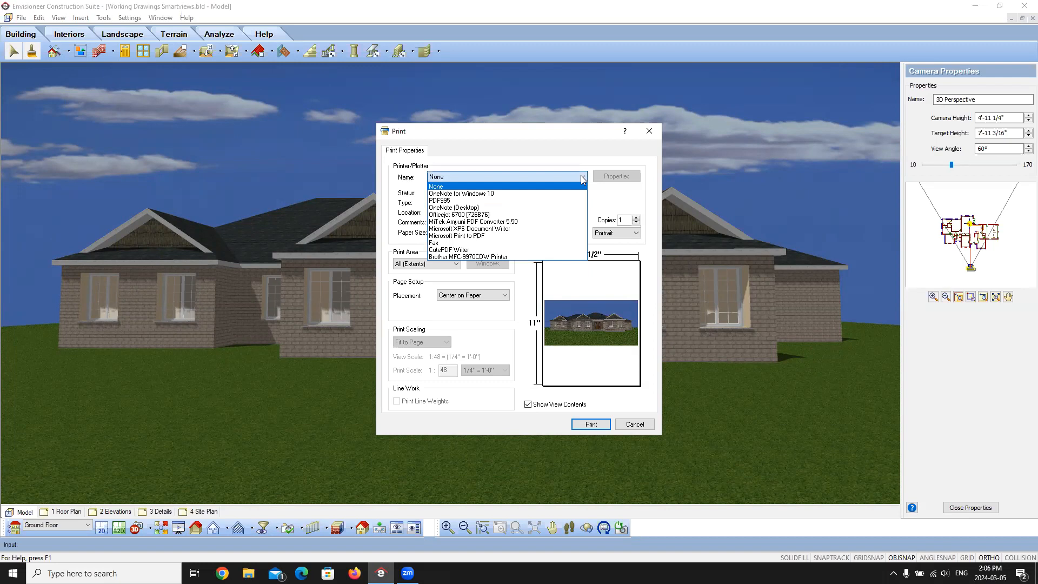
{"action": "left_click", "coordinate": [442, 215]}
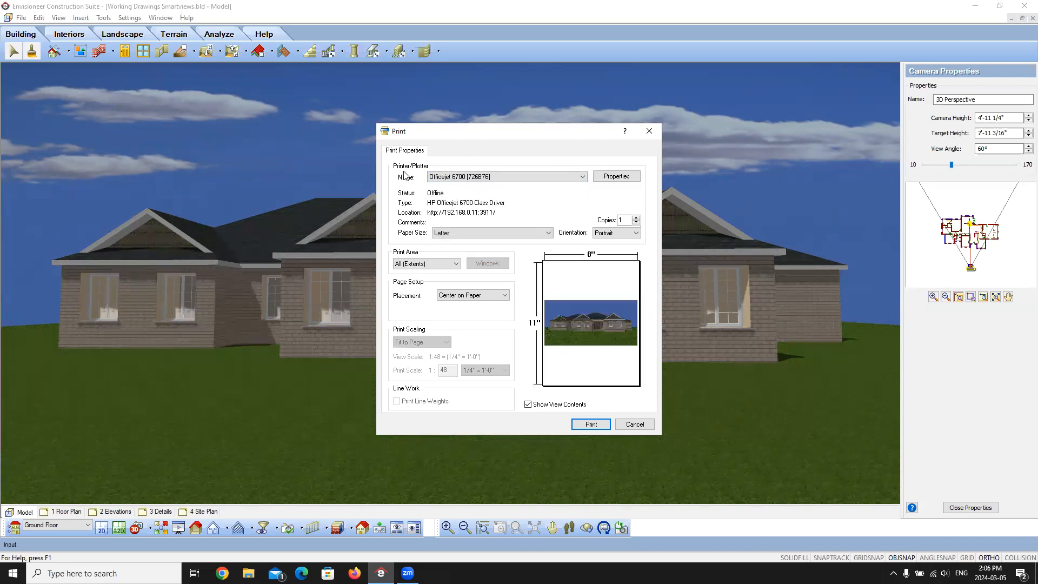
{"action": "left_click", "coordinate": [615, 177]}
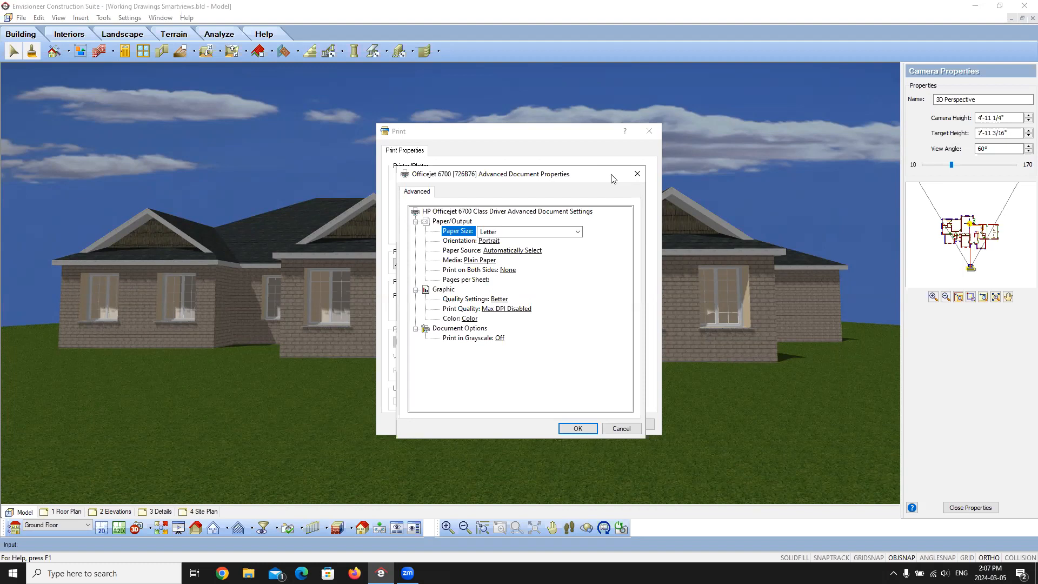
{"action": "left_click", "coordinate": [637, 173]}
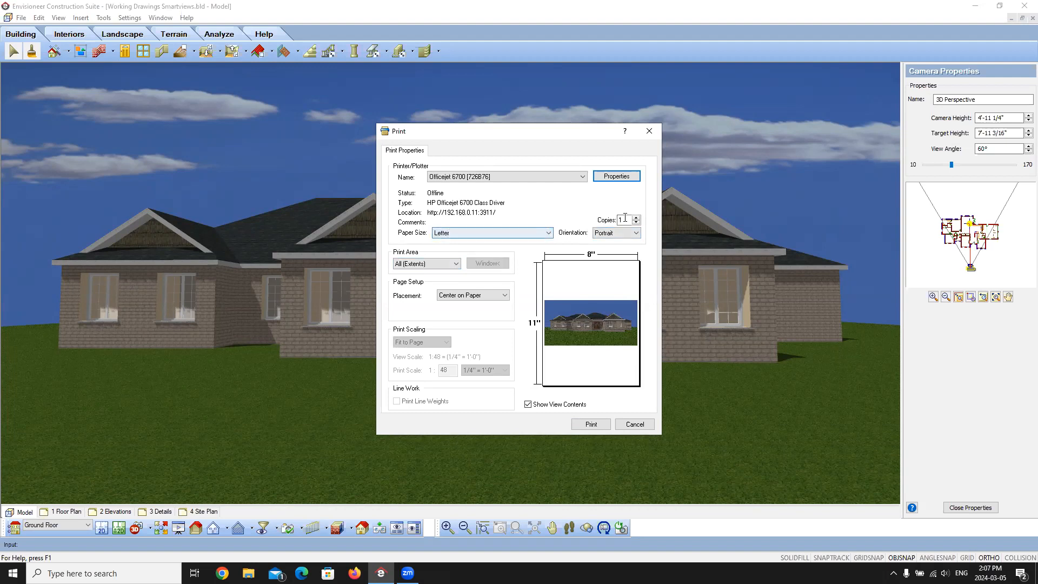
Set the print to Letter paper in Landscape orientation and check the printer's advanced properties
{"action": "left_click", "coordinate": [548, 233]}
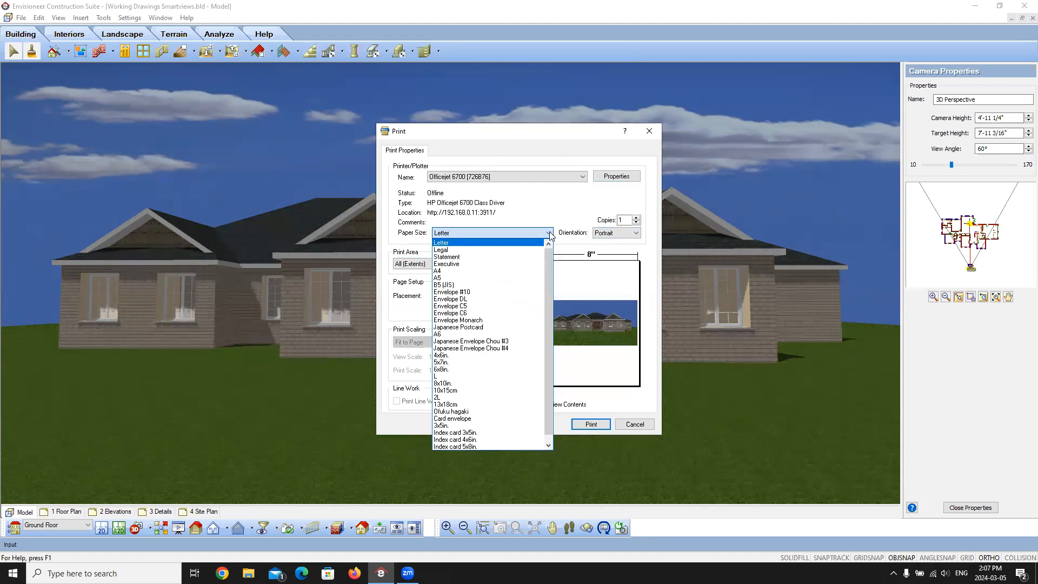
{"action": "left_click", "coordinate": [456, 245]}
{"action": "left_click", "coordinate": [636, 233]}
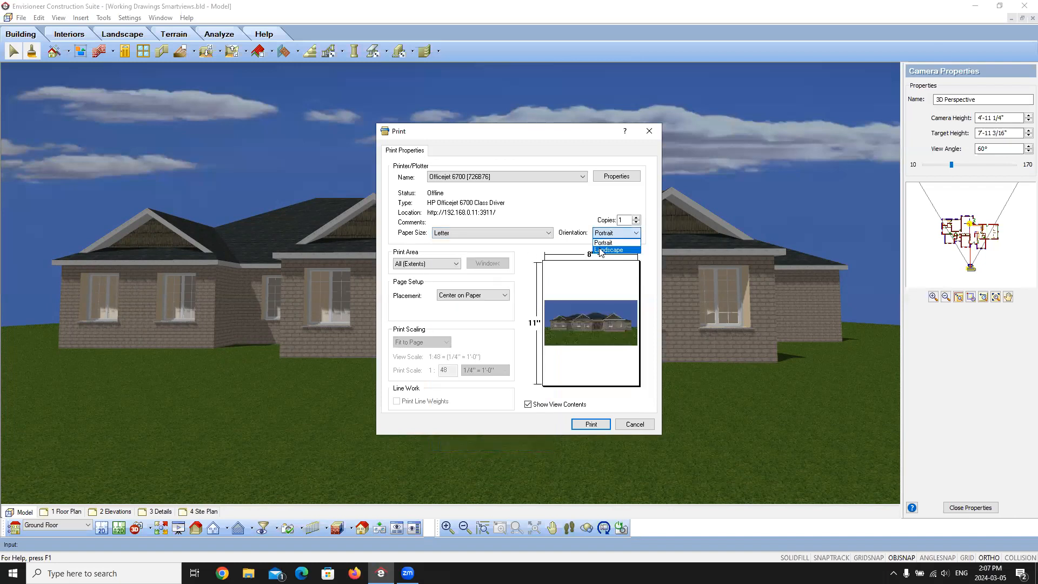
{"action": "left_click", "coordinate": [600, 250]}
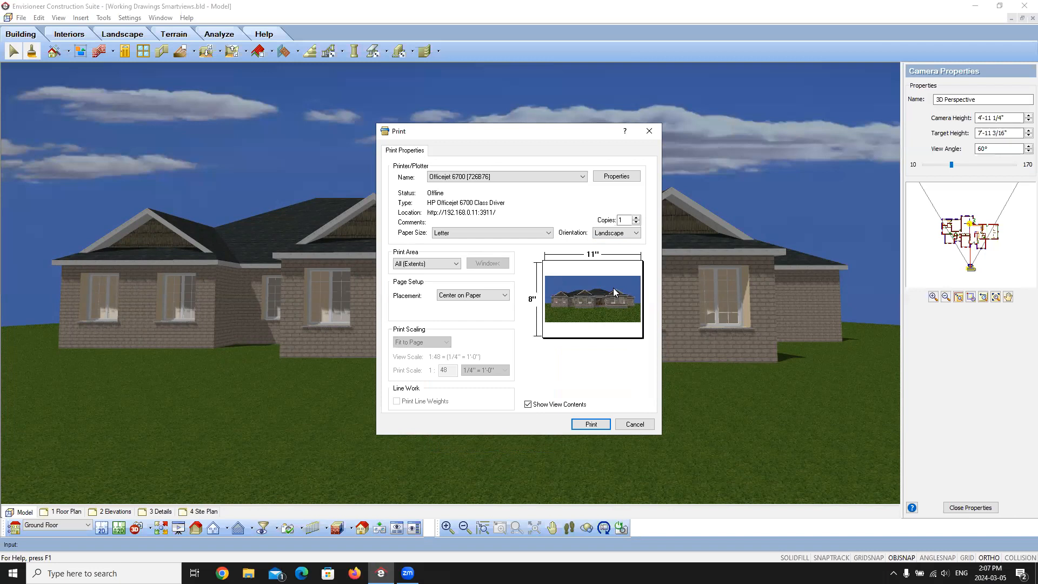
{"action": "left_click", "coordinate": [626, 180]}
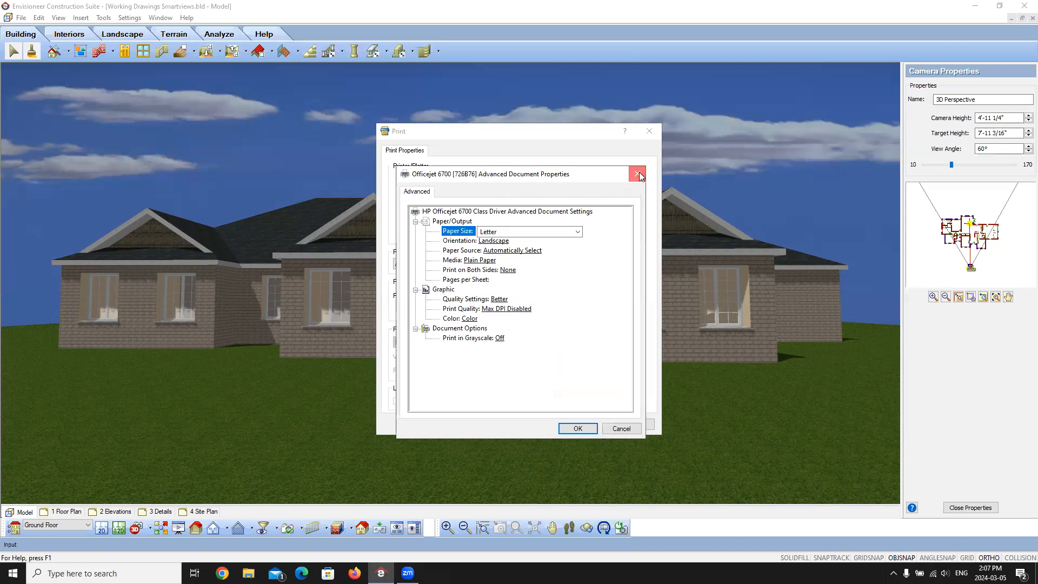
{"action": "left_click", "coordinate": [637, 173]}
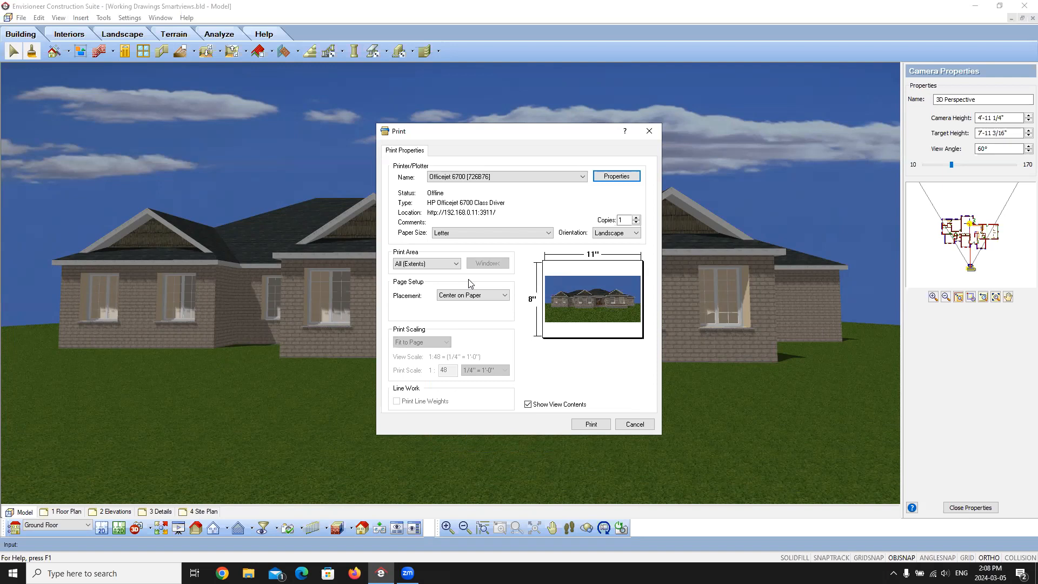
Set the print area to Display, and leave the print setup without printing
{"action": "left_click", "coordinate": [458, 265]}
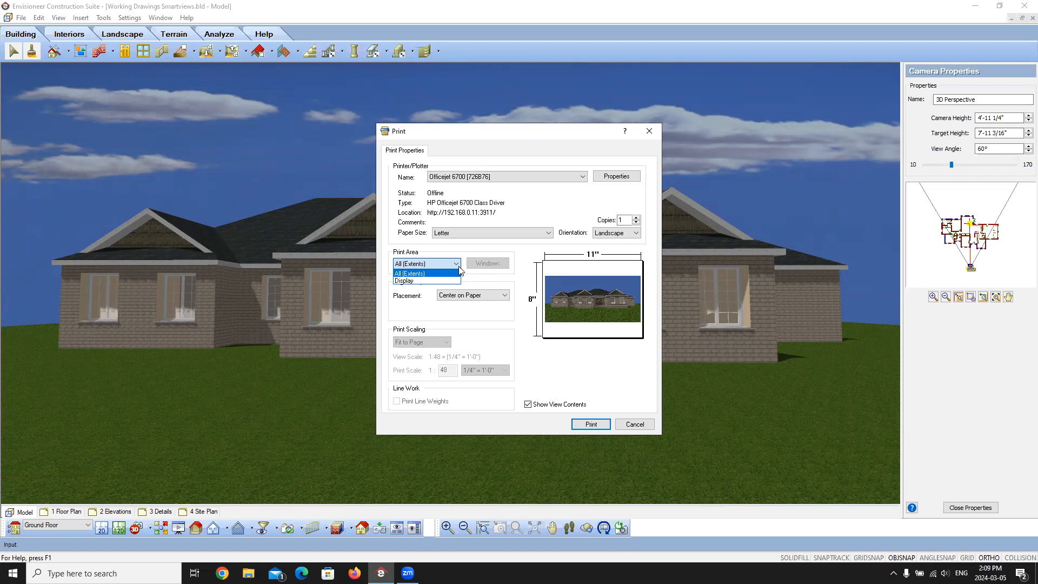
{"action": "left_click", "coordinate": [420, 280]}
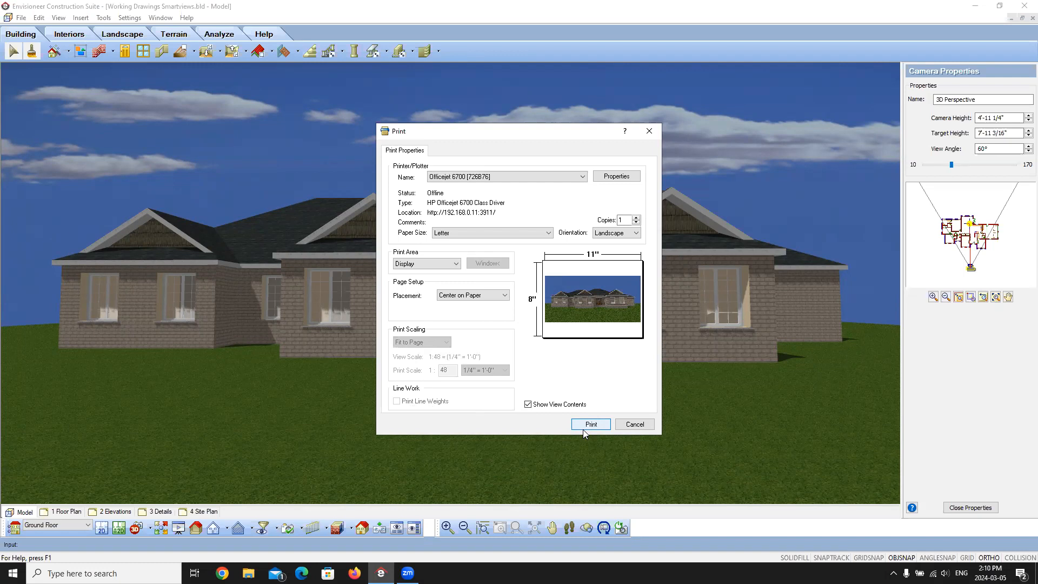
{"action": "left_click", "coordinate": [632, 424]}
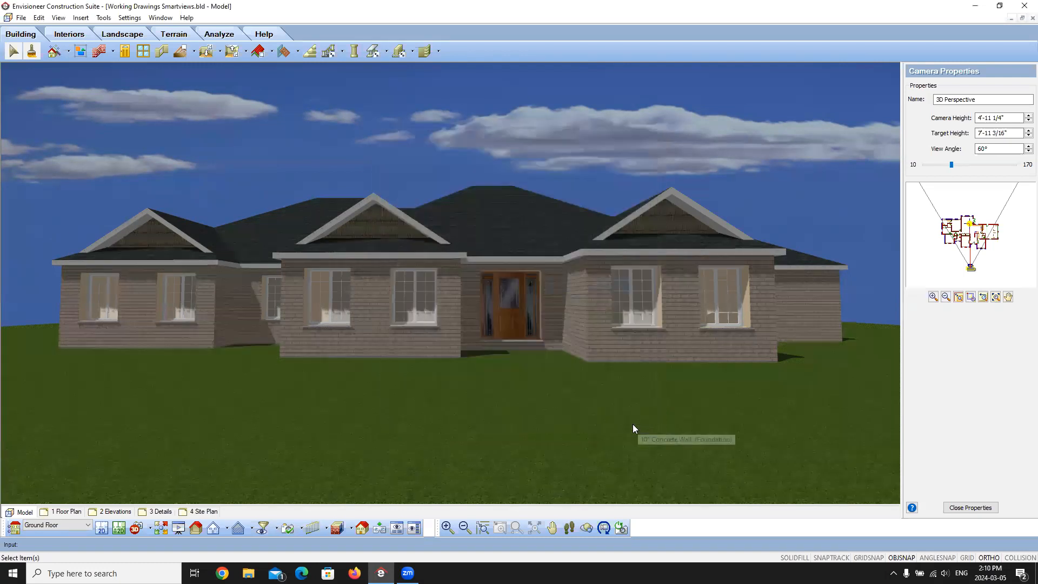
Return the model to 2D plan view and start defining a SmartView of the ground floor on the 1 Floor Plan sheet
{"action": "left_click", "coordinate": [102, 528]}
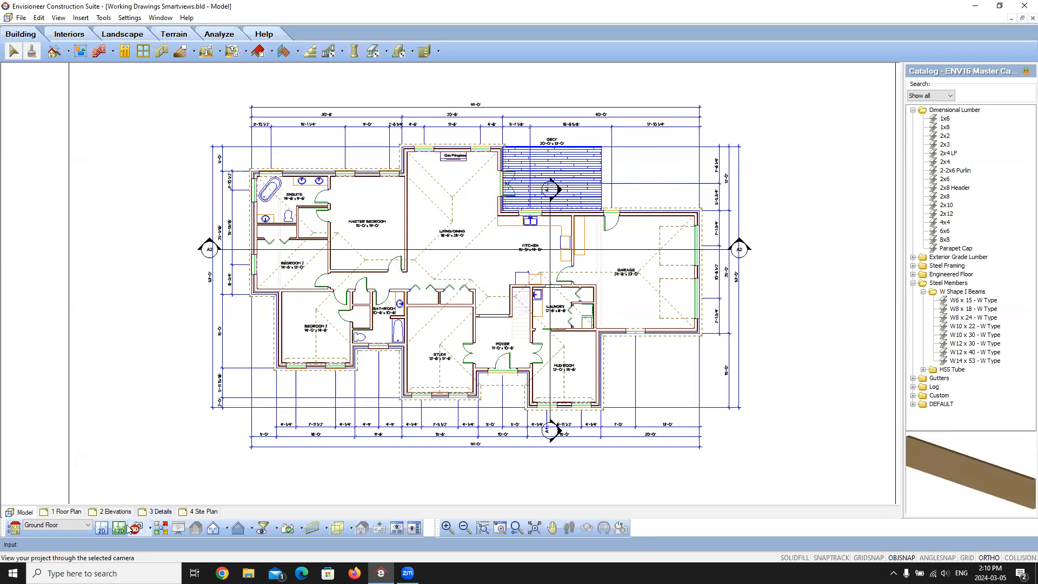
{"action": "left_click", "coordinate": [63, 512]}
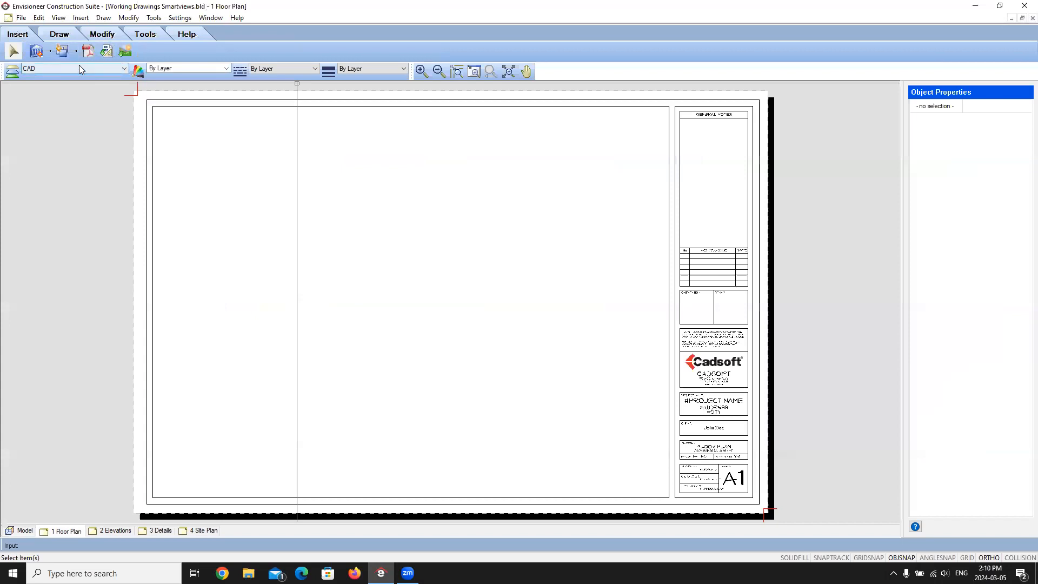
{"action": "left_click", "coordinate": [50, 52]}
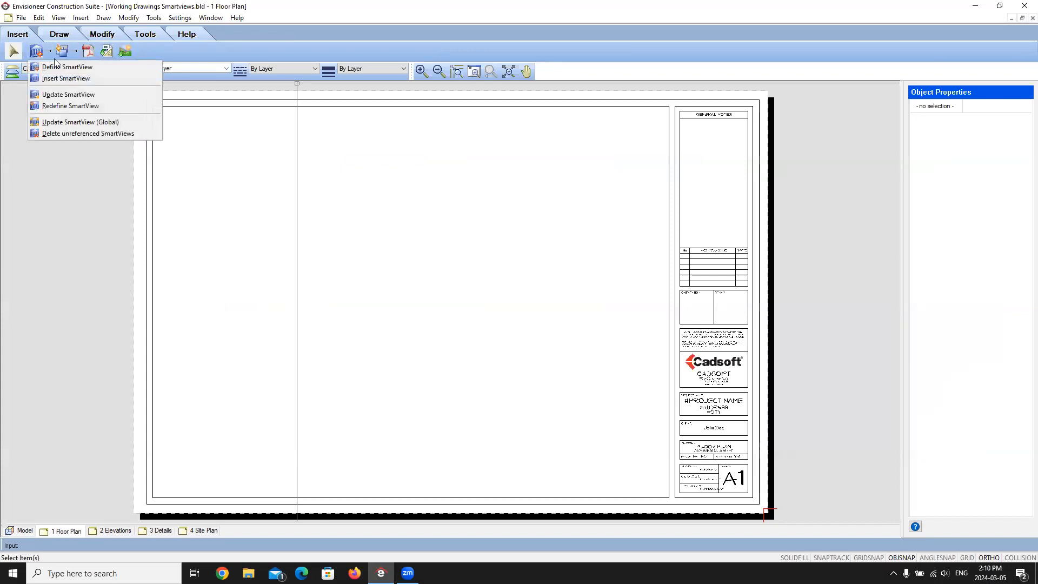
{"action": "left_click", "coordinate": [58, 71]}
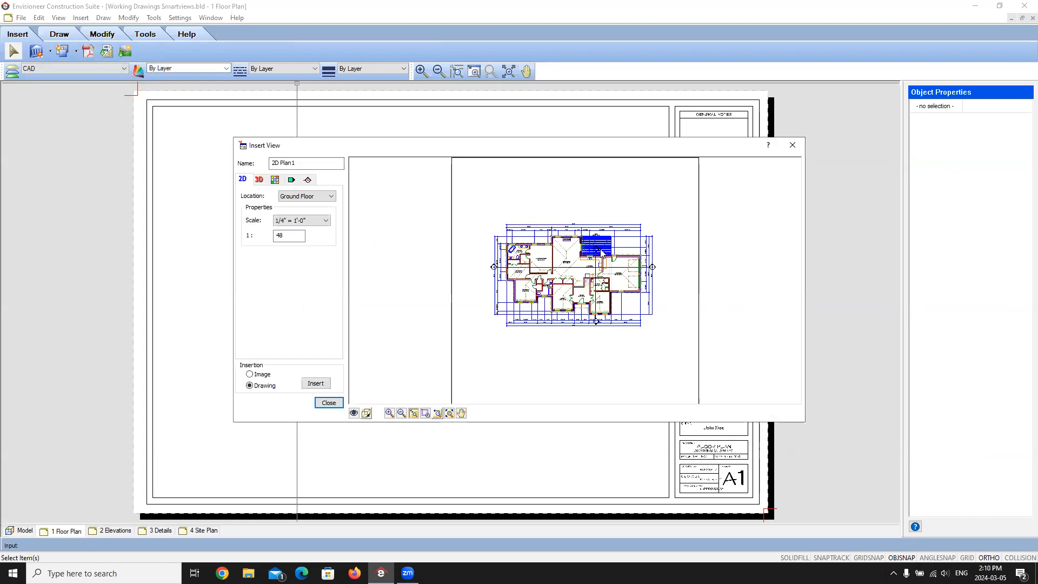
{"action": "scroll", "coordinate": [599, 252], "scroll_direction": "up", "scroll_amount": 3}
{"action": "middle_click_drag", "start_coordinate": [595, 268], "coordinate": [623, 237]}
{"action": "scroll", "coordinate": [617, 247], "scroll_direction": "up", "scroll_amount": 1}
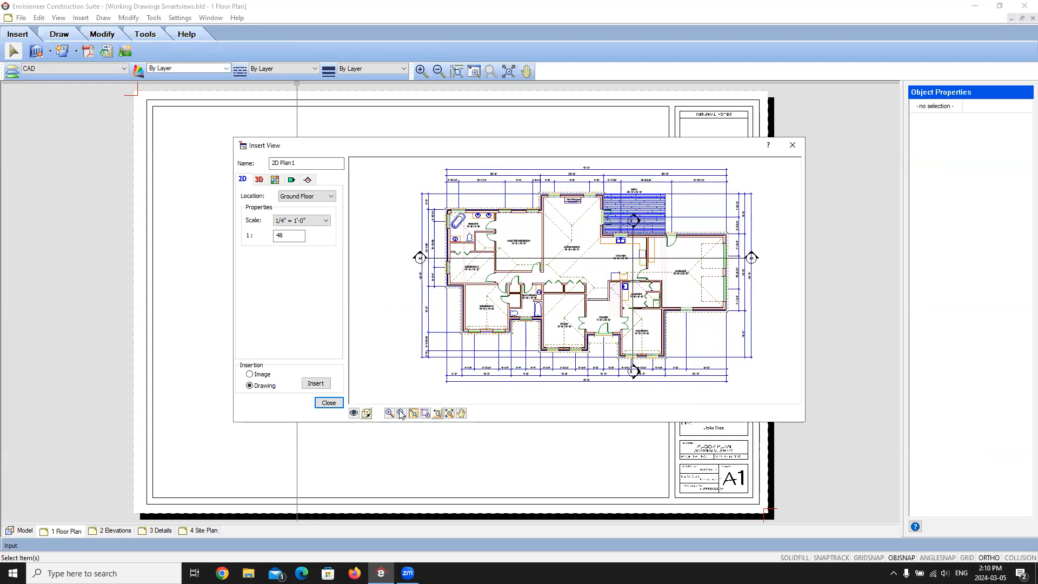
Filter the SmartView to hide all Foundation and Second Floor elements as well as the terrain
{"action": "left_click", "coordinate": [353, 413]}
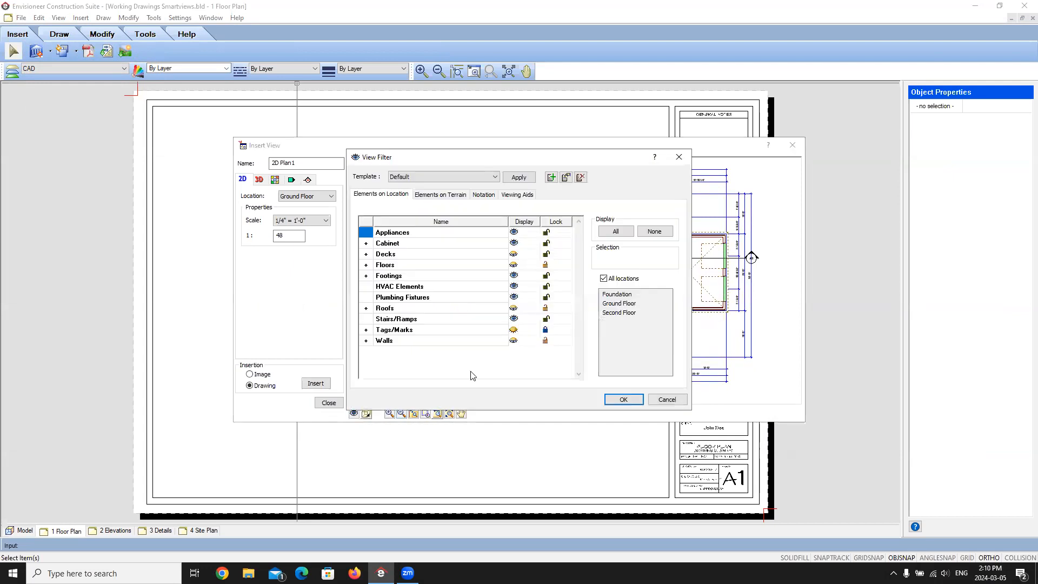
{"action": "left_click", "coordinate": [604, 278]}
{"action": "left_click", "coordinate": [616, 294]}
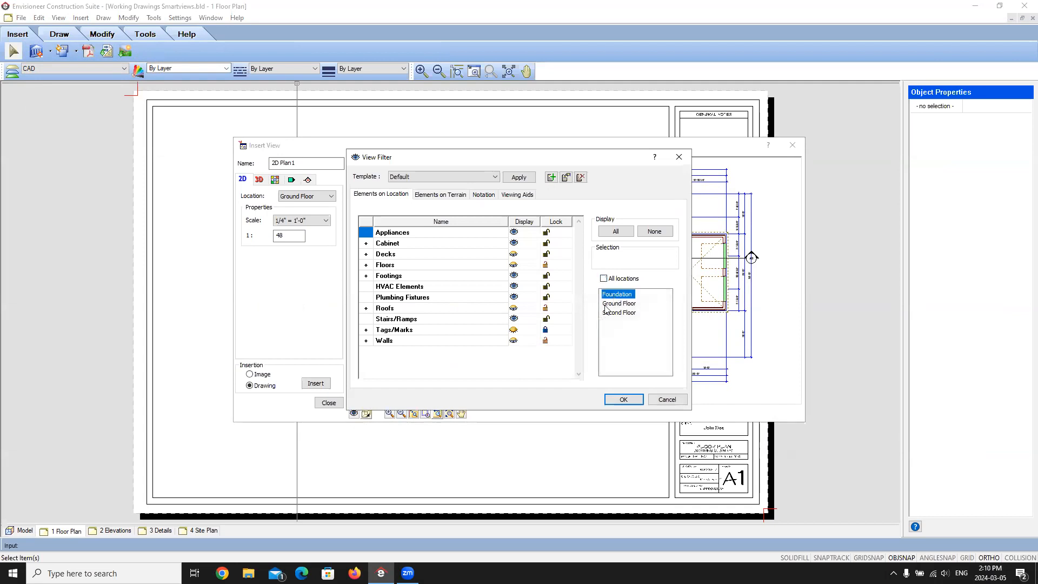
{"action": "left_click", "coordinate": [651, 233]}
{"action": "left_click", "coordinate": [620, 314]}
{"action": "left_click", "coordinate": [661, 235]}
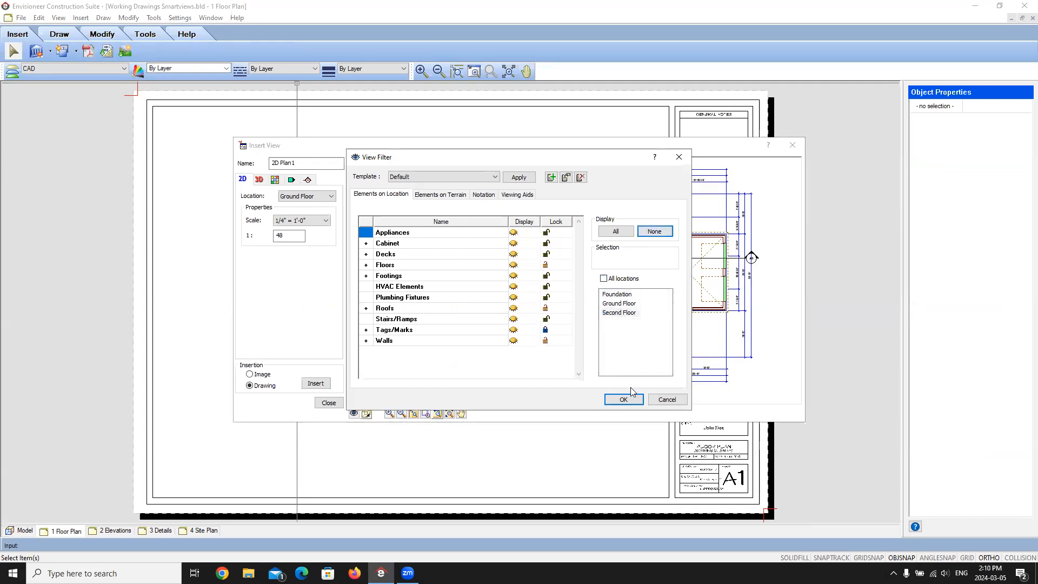
{"action": "left_click", "coordinate": [461, 196]}
{"action": "left_click", "coordinate": [513, 234]}
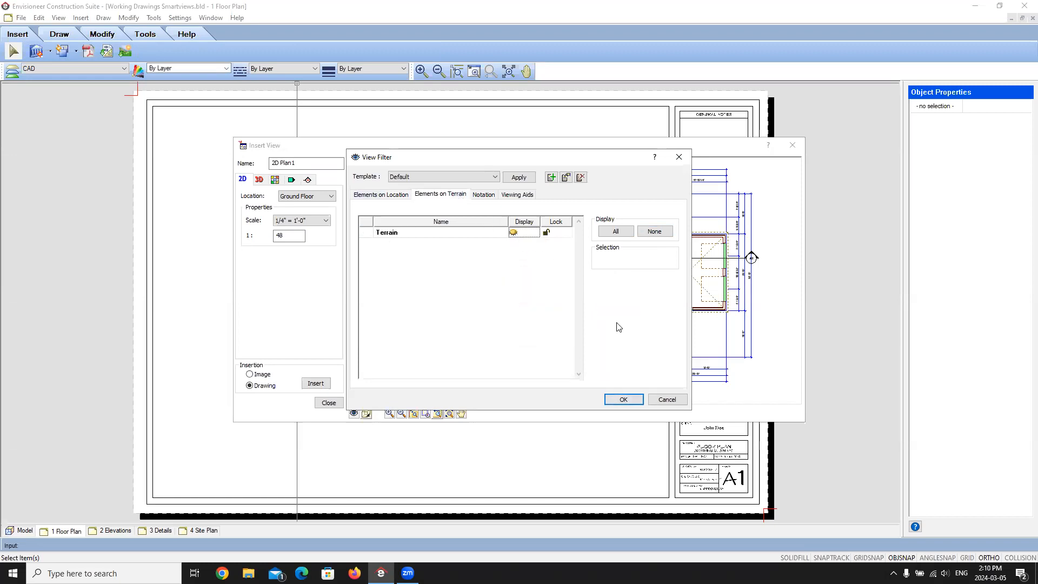
{"action": "left_click", "coordinate": [620, 401]}
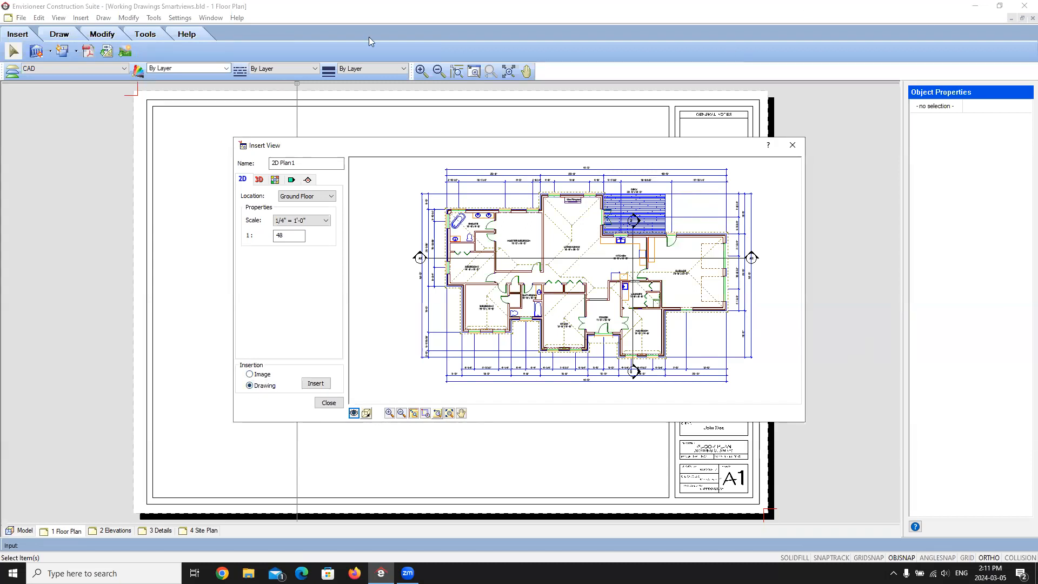
Insert the ground floor SmartView as a drawing, centred within the sheet's drawing area
{"action": "left_click", "coordinate": [315, 383]}
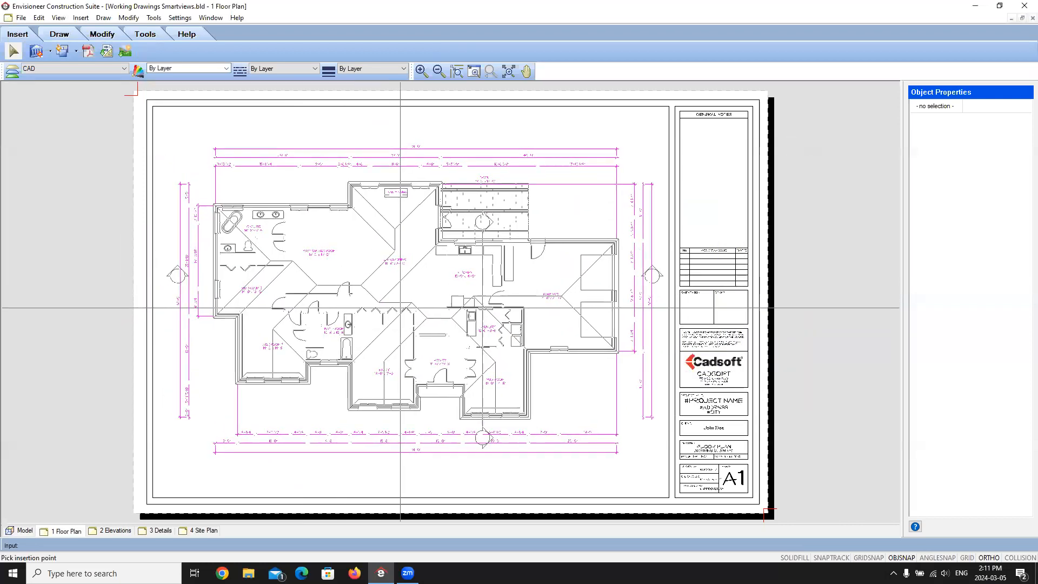
{"action": "left_click", "coordinate": [399, 308]}
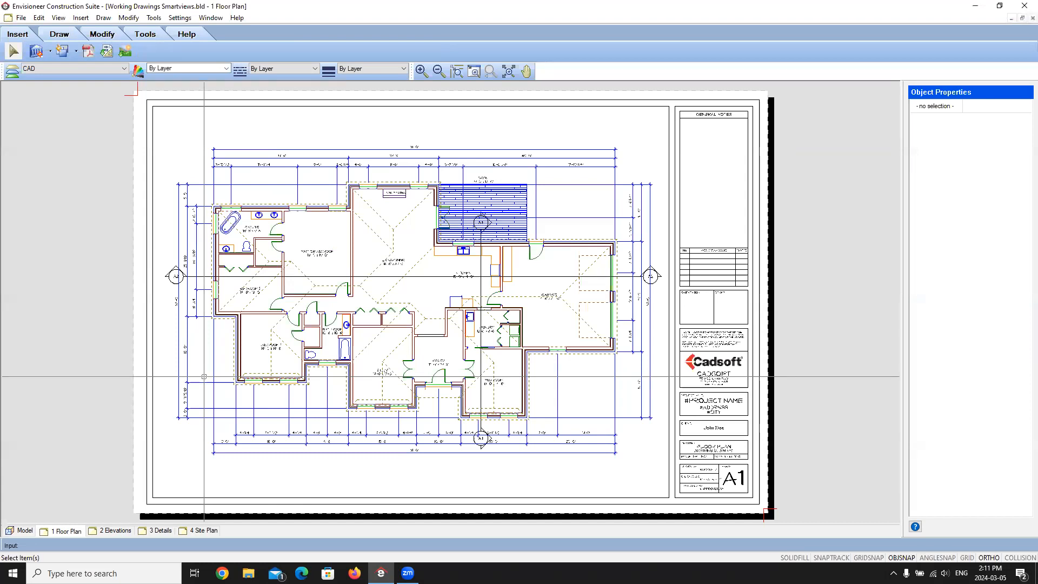
Open the print setup for the 1 Floor Plan sheet and select CutePDF Writer as the printer
{"action": "left_click", "coordinate": [21, 18]}
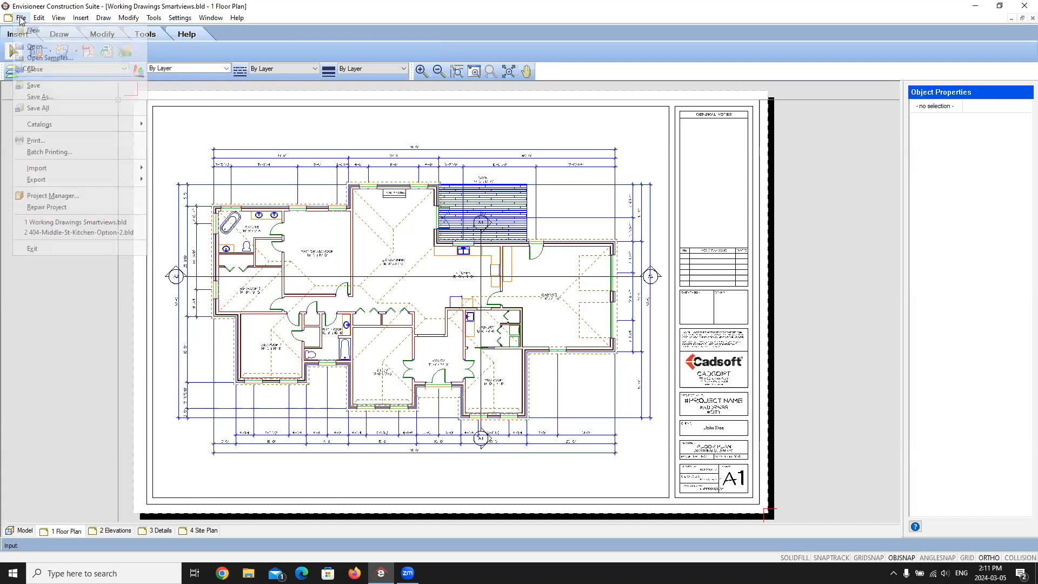
{"action": "left_click", "coordinate": [48, 141]}
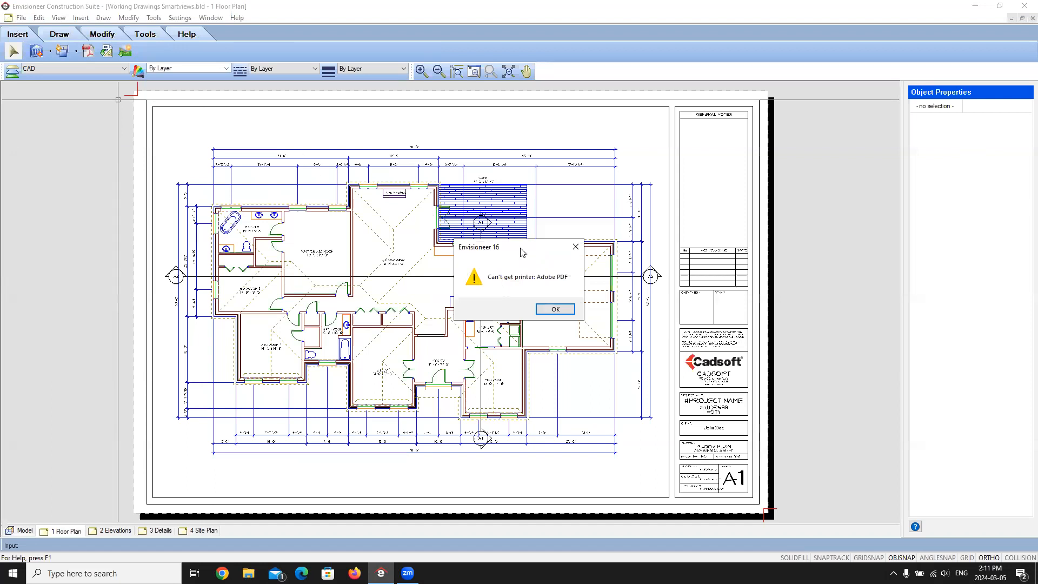
{"action": "left_click", "coordinate": [554, 310]}
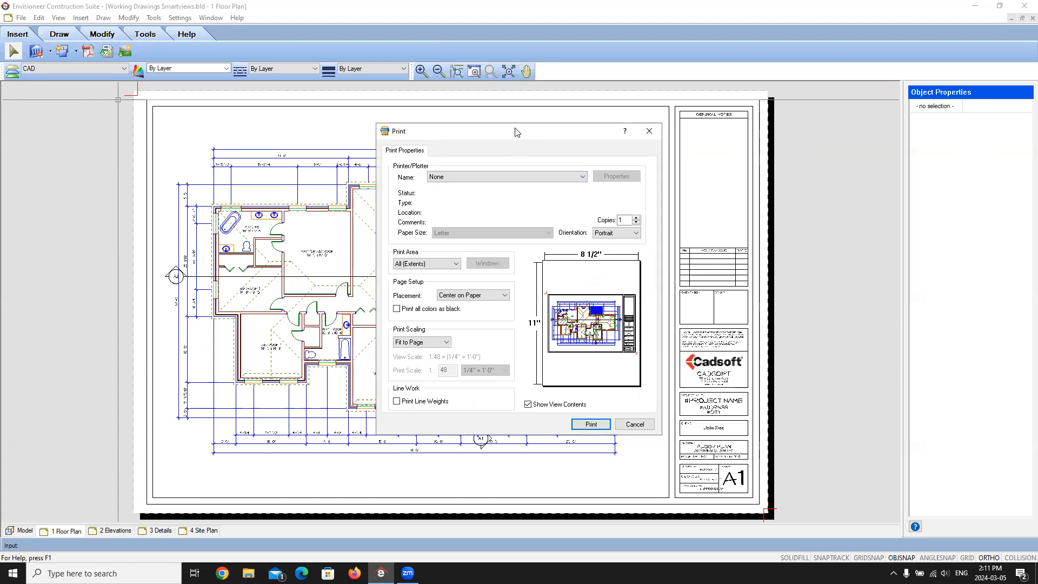
{"action": "left_click_drag", "start_coordinate": [516, 132], "coordinate": [495, 124]}
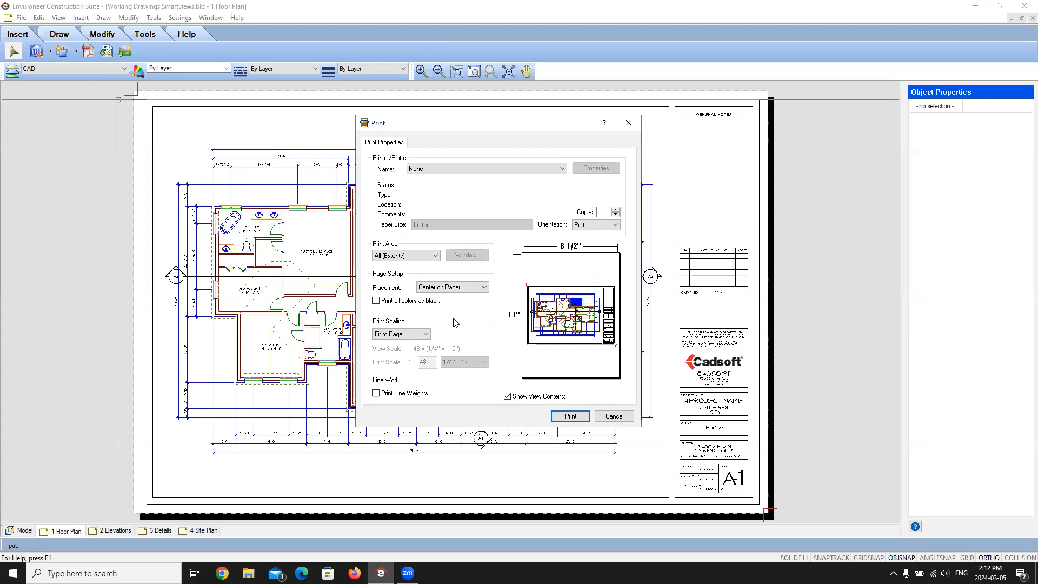
{"action": "left_click", "coordinate": [562, 169]}
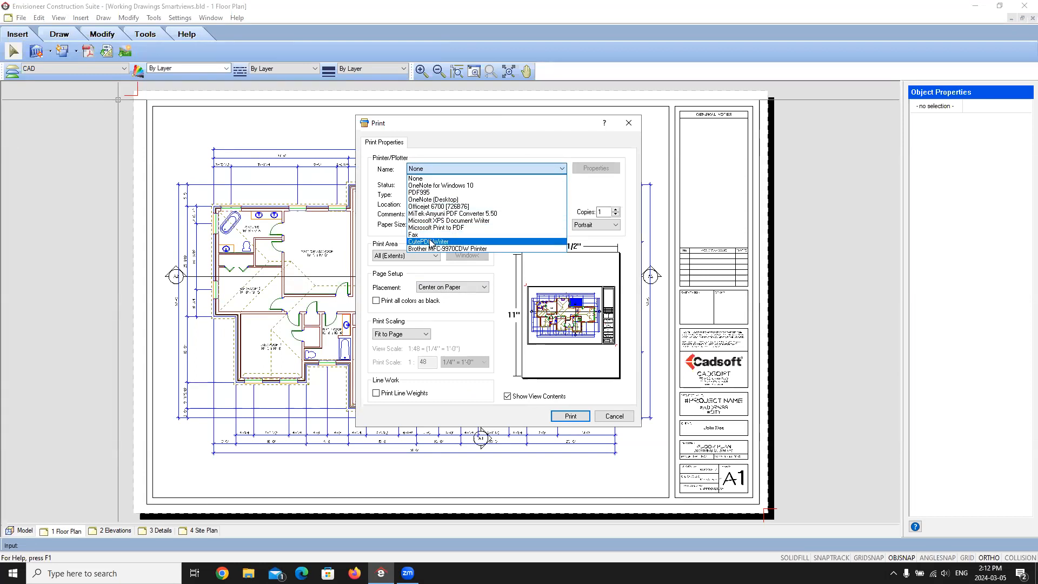
{"action": "left_click", "coordinate": [432, 193]}
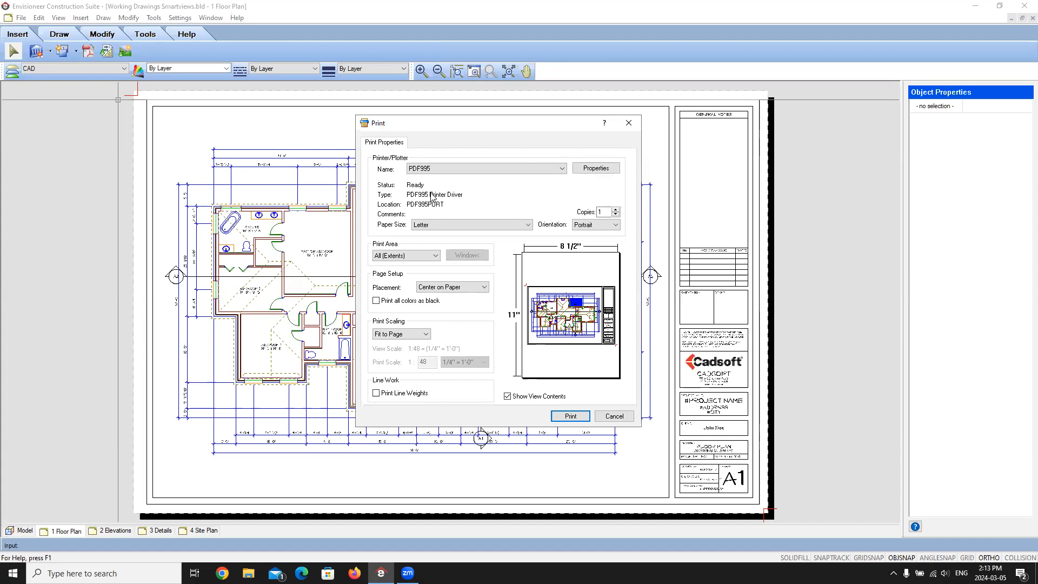
{"action": "left_click", "coordinate": [539, 168]}
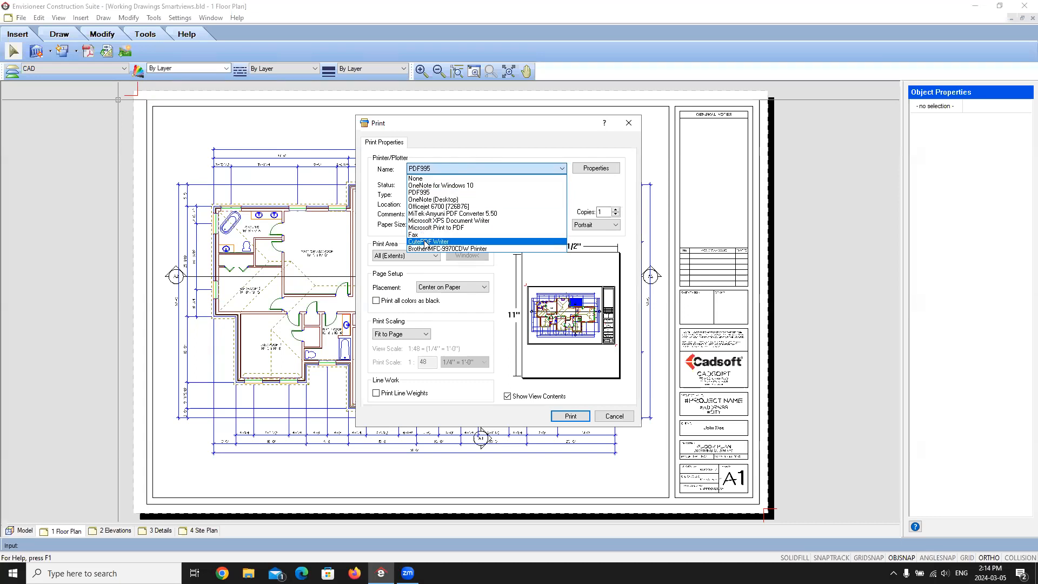
{"action": "left_click", "coordinate": [428, 241]}
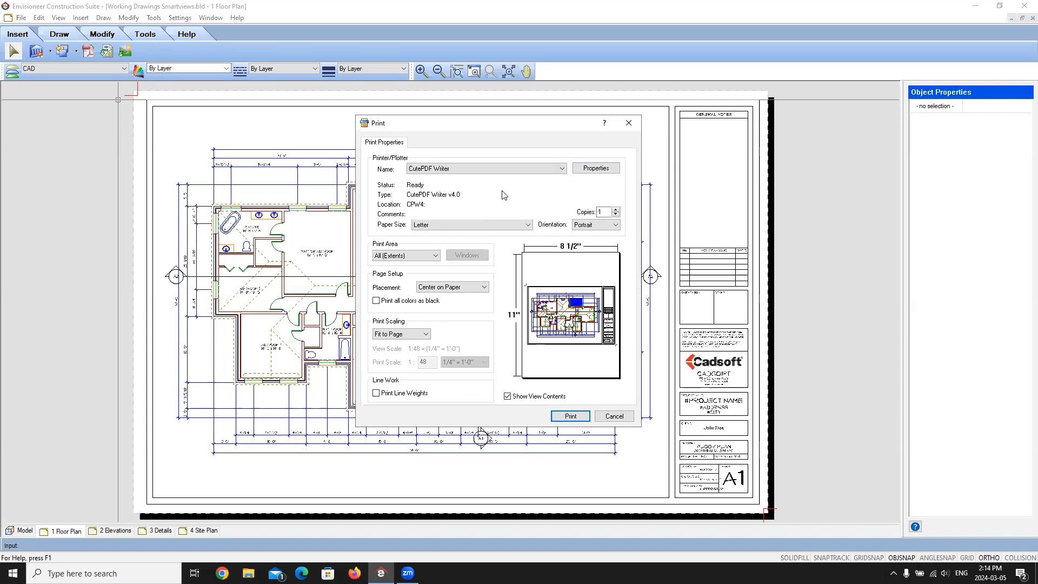
Check the paper sizes offered for the Officejet 6700, and return the printer selection to CutePDF Writer
{"action": "left_click", "coordinate": [507, 169]}
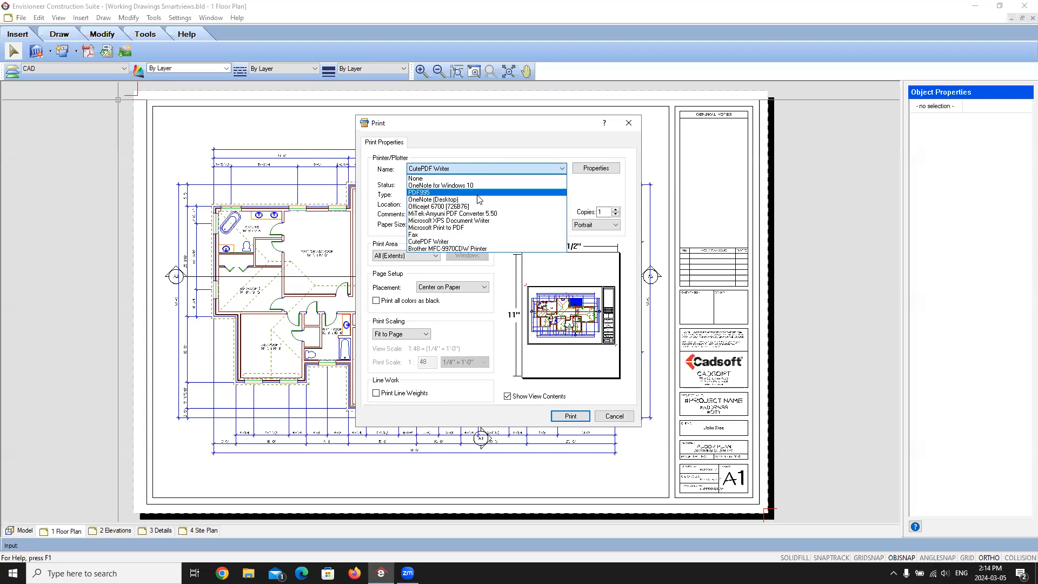
{"action": "left_click", "coordinate": [435, 206]}
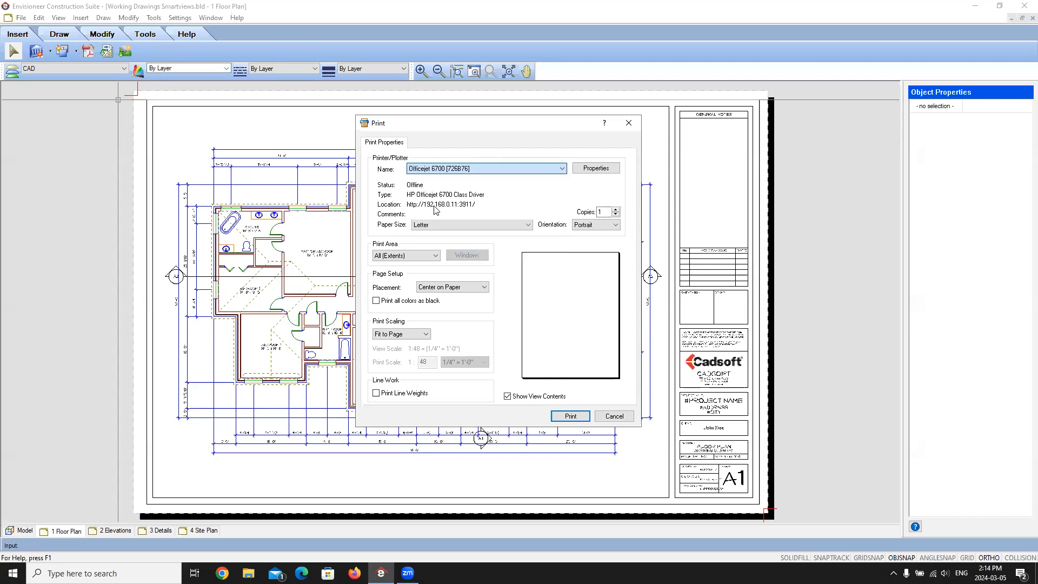
{"action": "left_click", "coordinate": [527, 225]}
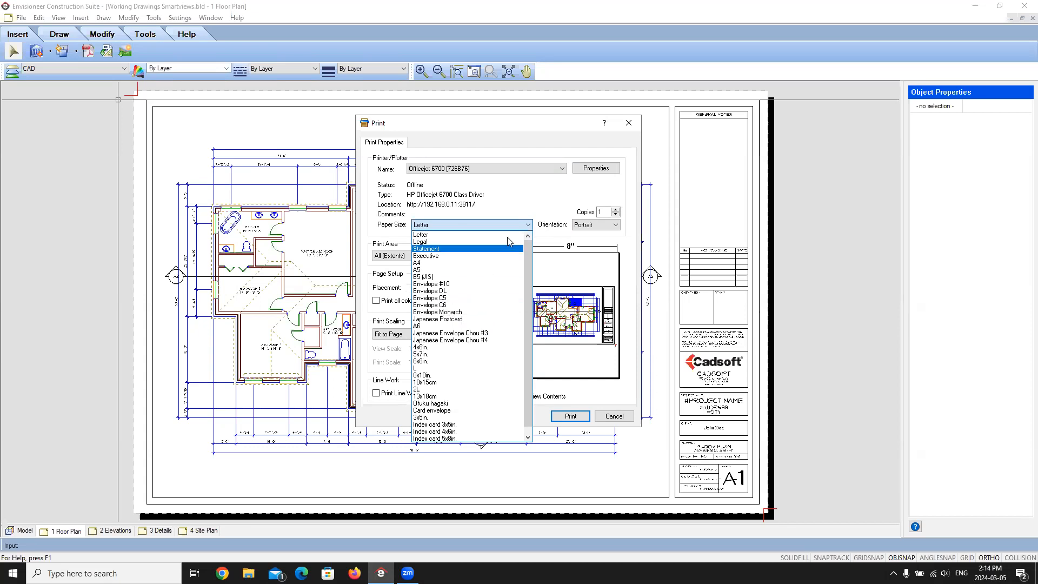
{"action": "left_click", "coordinate": [562, 170]}
{"action": "left_click", "coordinate": [562, 170]}
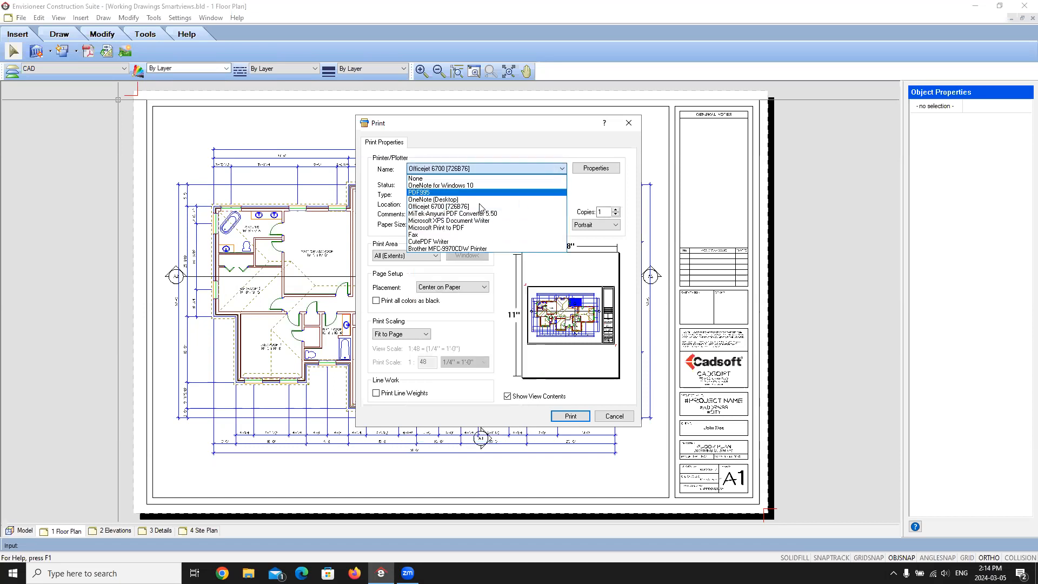
{"action": "left_click", "coordinate": [412, 242]}
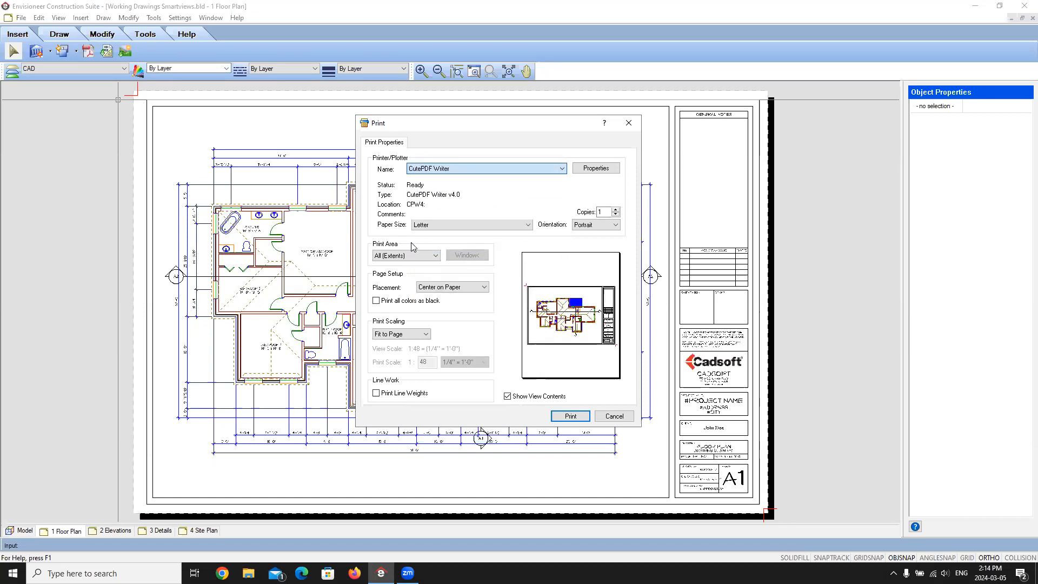
Set the paper size to ARCH D and the orientation to Landscape
{"action": "left_click", "coordinate": [528, 226]}
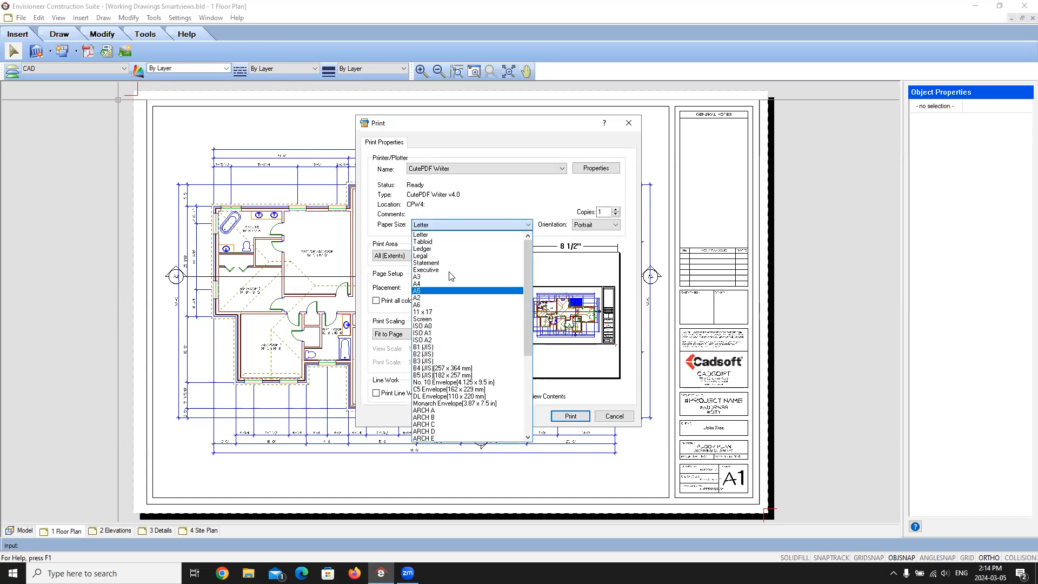
{"action": "scroll", "coordinate": [449, 303], "scroll_direction": "down", "scroll_amount": 4}
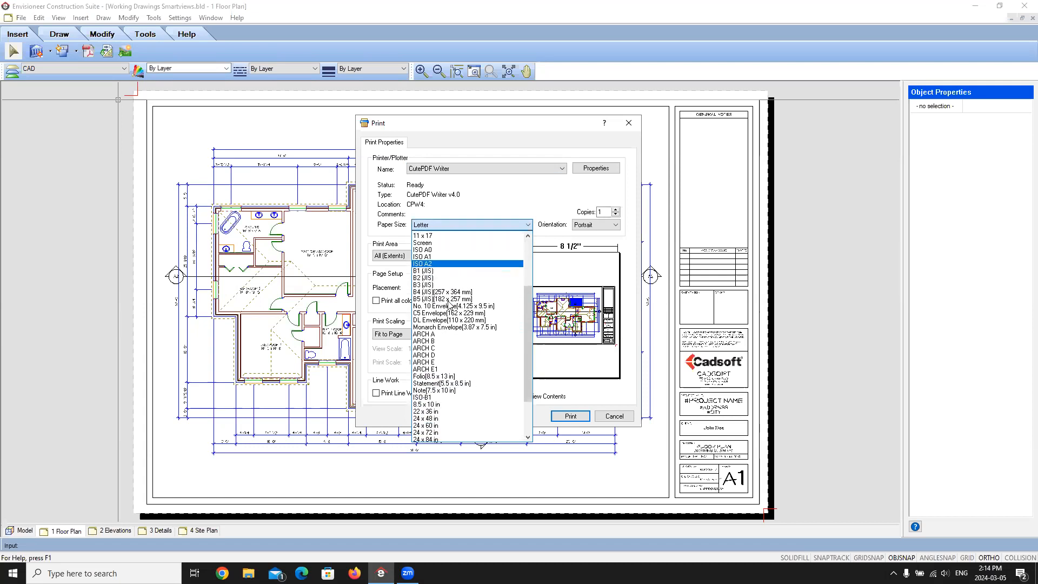
{"action": "scroll", "coordinate": [450, 305], "scroll_direction": "down", "scroll_amount": 1}
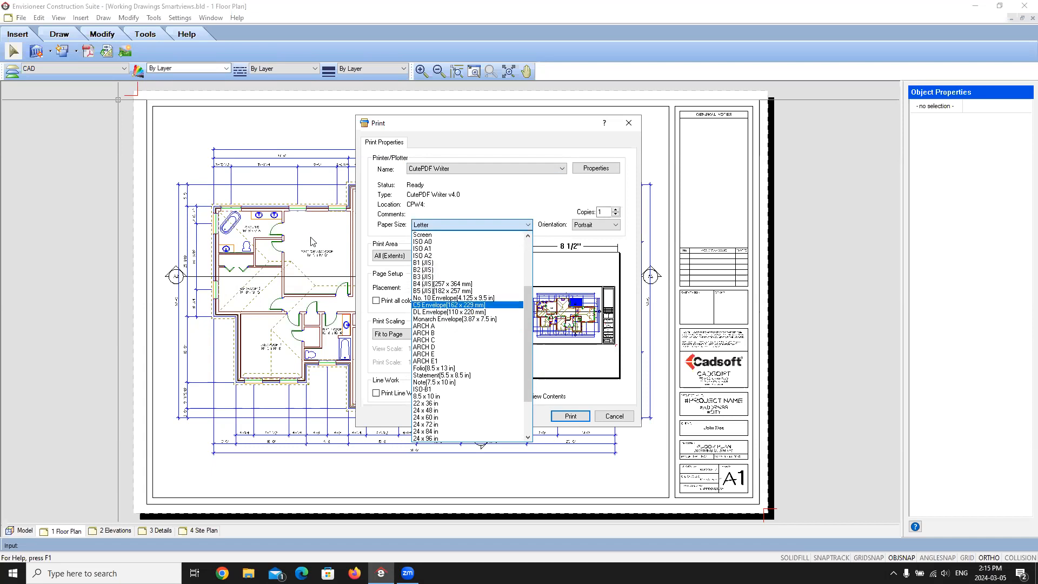
{"action": "left_click", "coordinate": [437, 349]}
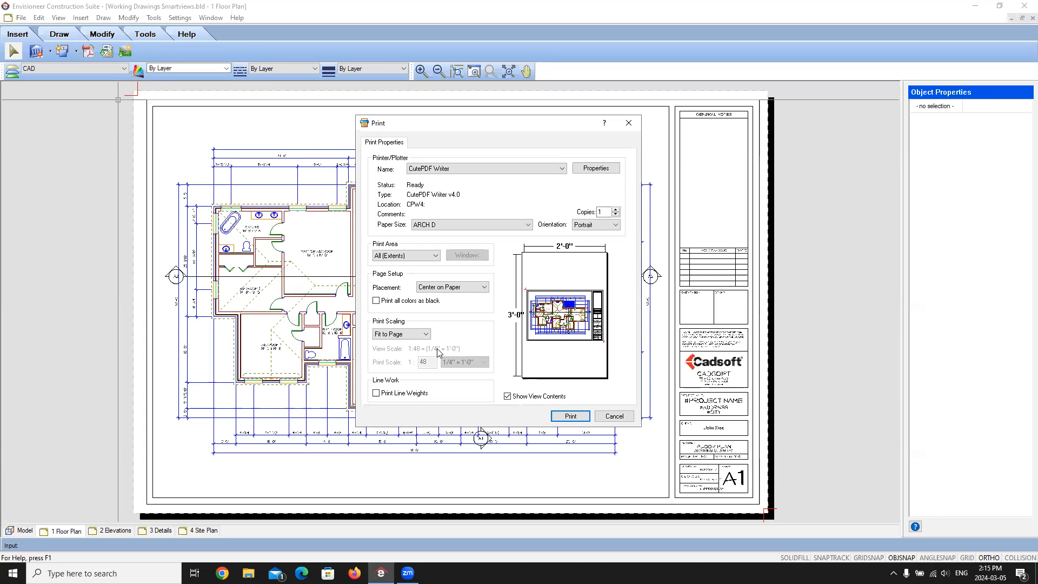
{"action": "left_click", "coordinate": [616, 226]}
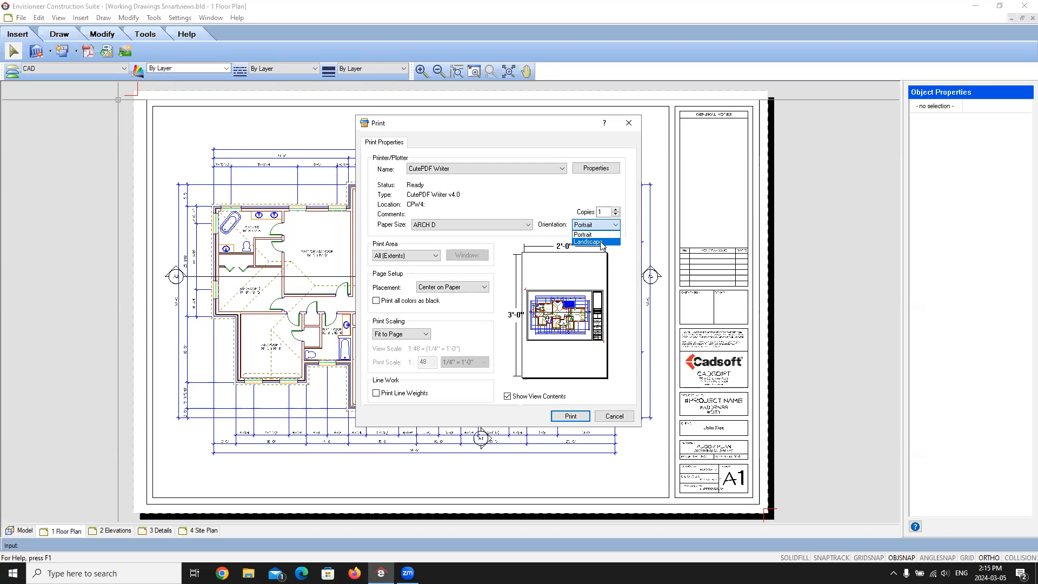
{"action": "left_click", "coordinate": [600, 242]}
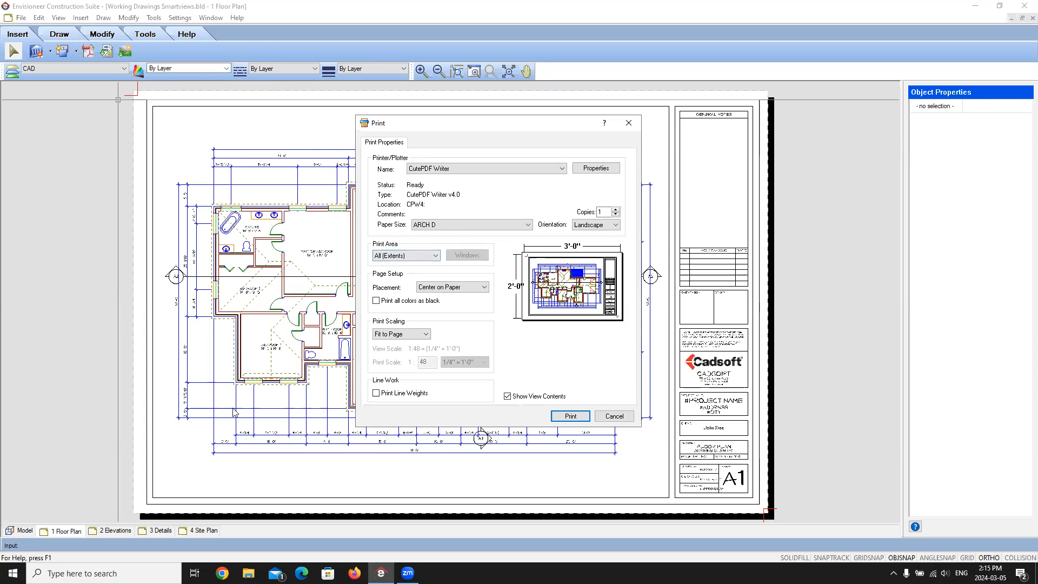
Set the print area to Window and define it from the sheet's upper-left corner mark to its lower-right corner mark
{"action": "left_click", "coordinate": [383, 256]}
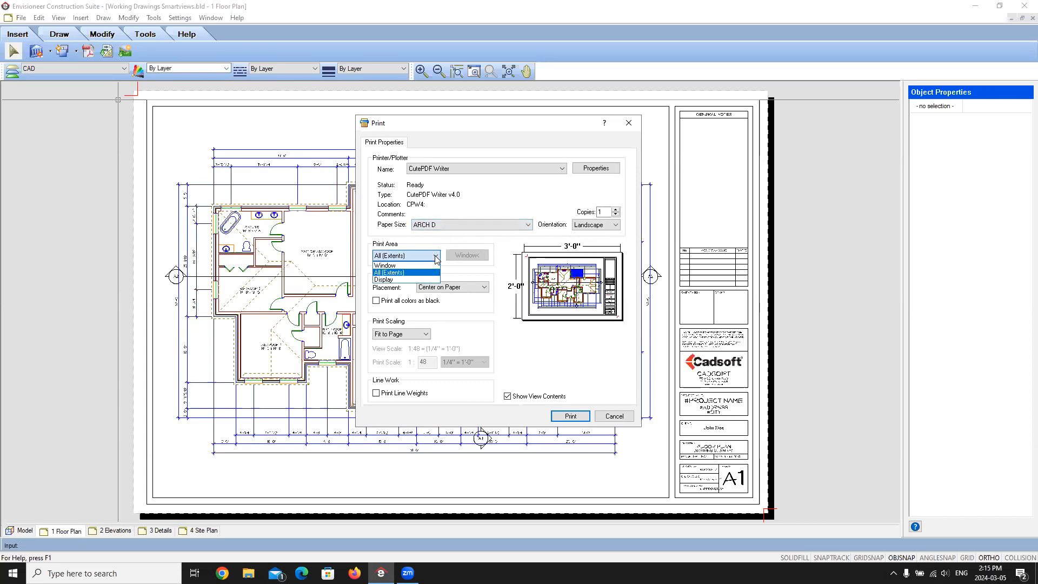
{"action": "left_click", "coordinate": [387, 267]}
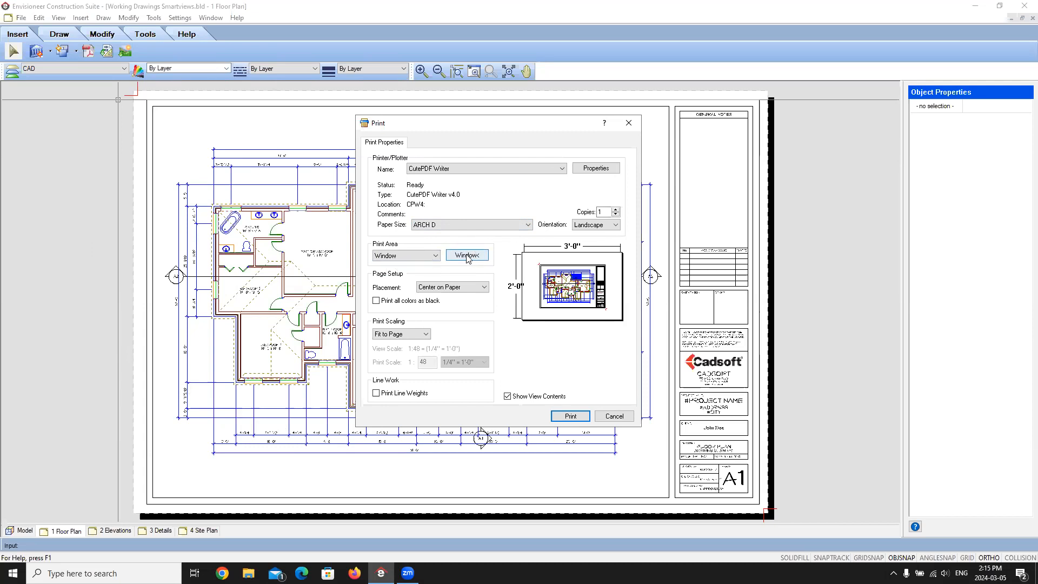
{"action": "left_click", "coordinate": [468, 255]}
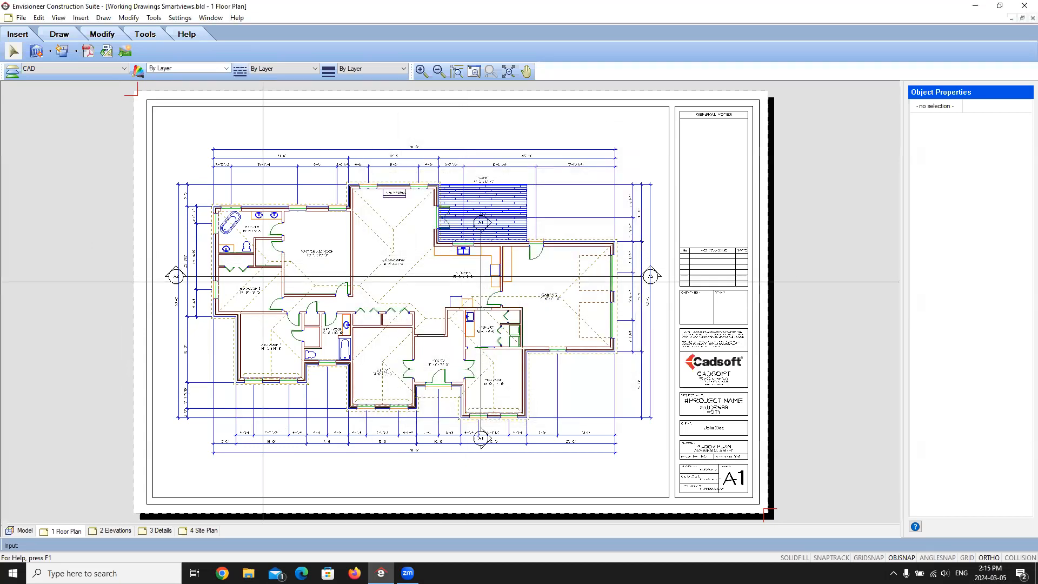
{"action": "left_click", "coordinate": [138, 95]}
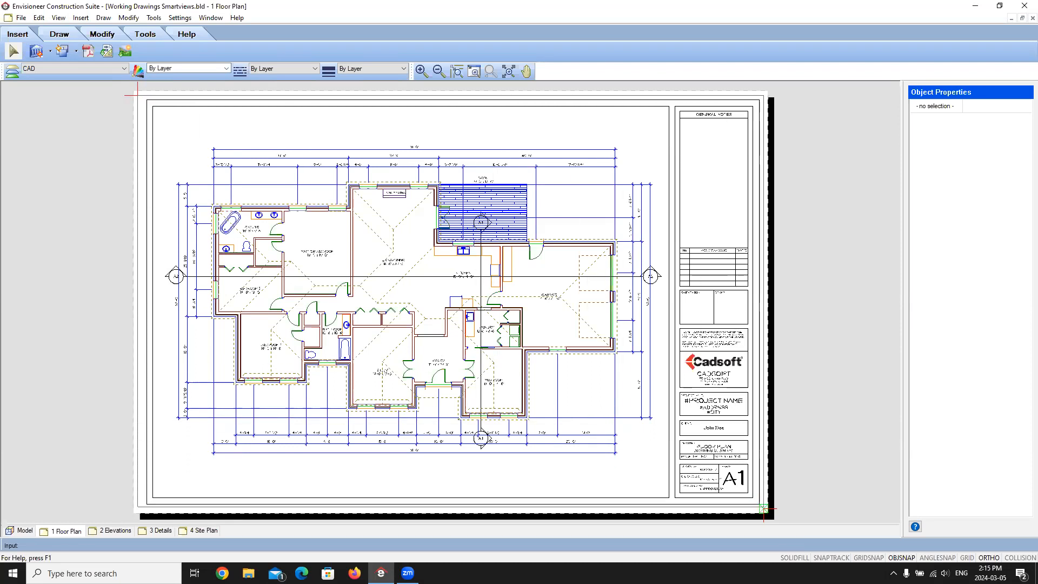
{"action": "left_click", "coordinate": [763, 508]}
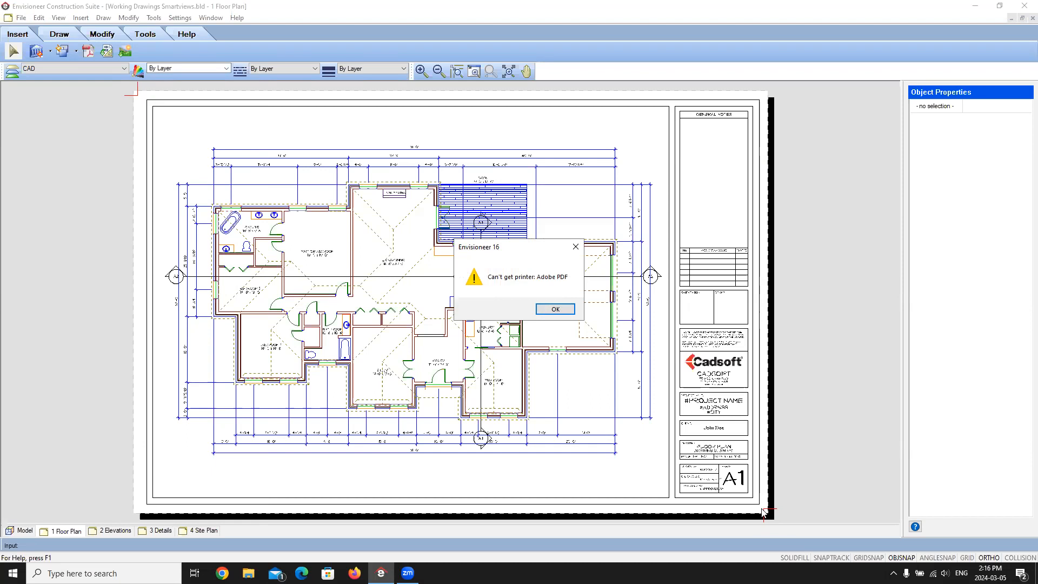
{"action": "left_click", "coordinate": [554, 310]}
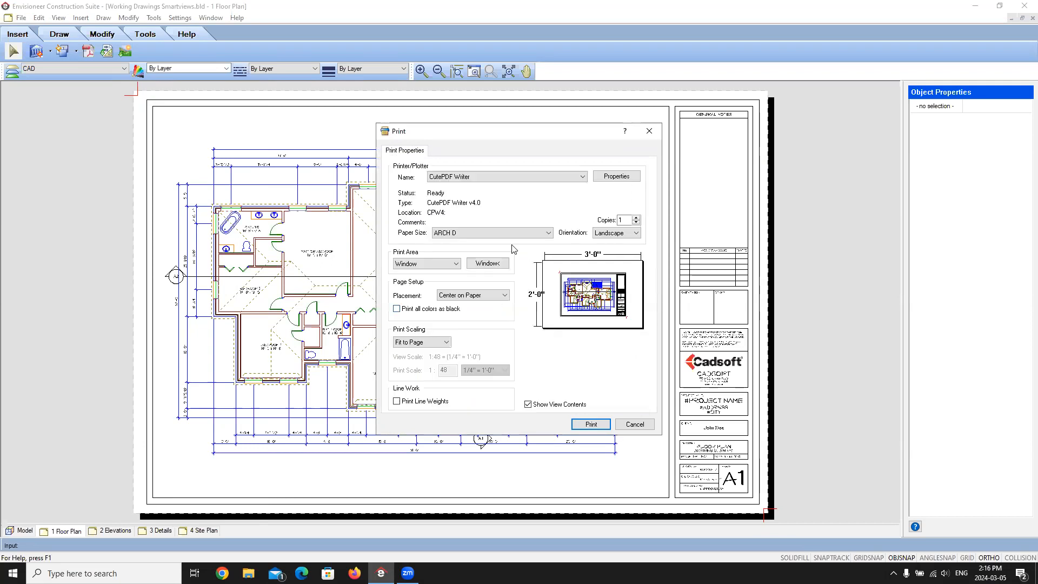
Redefine the print window between the sheet's two corner marks and reselect CutePDF Writer as the printer
{"action": "left_click", "coordinate": [488, 264]}
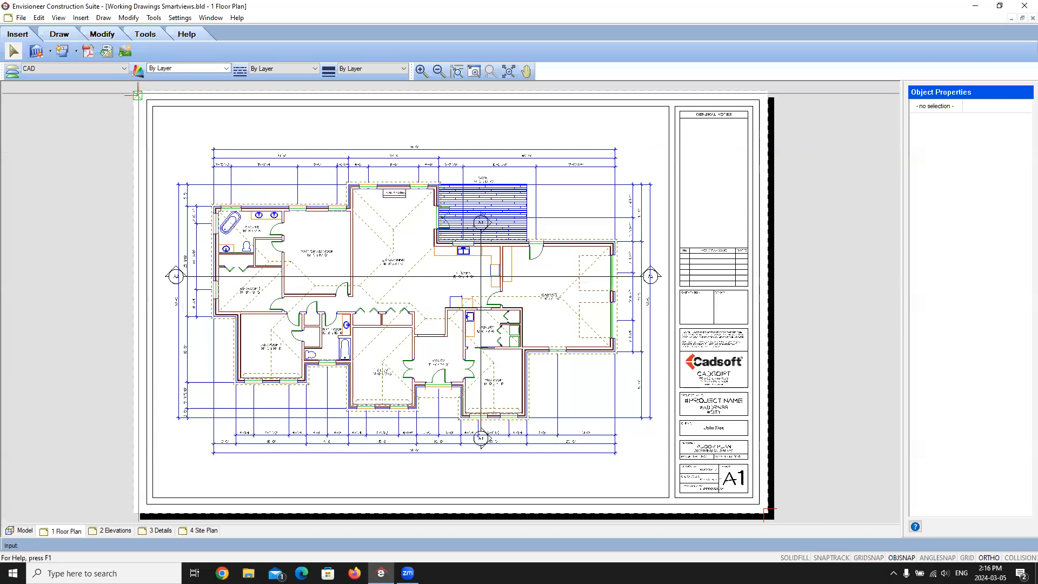
{"action": "left_click", "coordinate": [138, 94]}
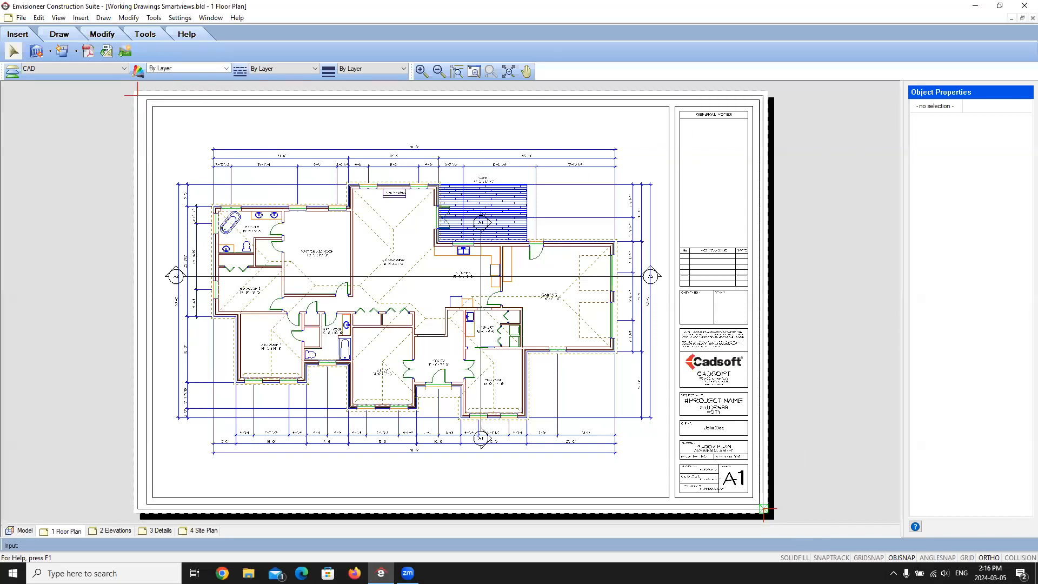
{"action": "left_click", "coordinate": [763, 508]}
{"action": "left_click", "coordinate": [554, 311]}
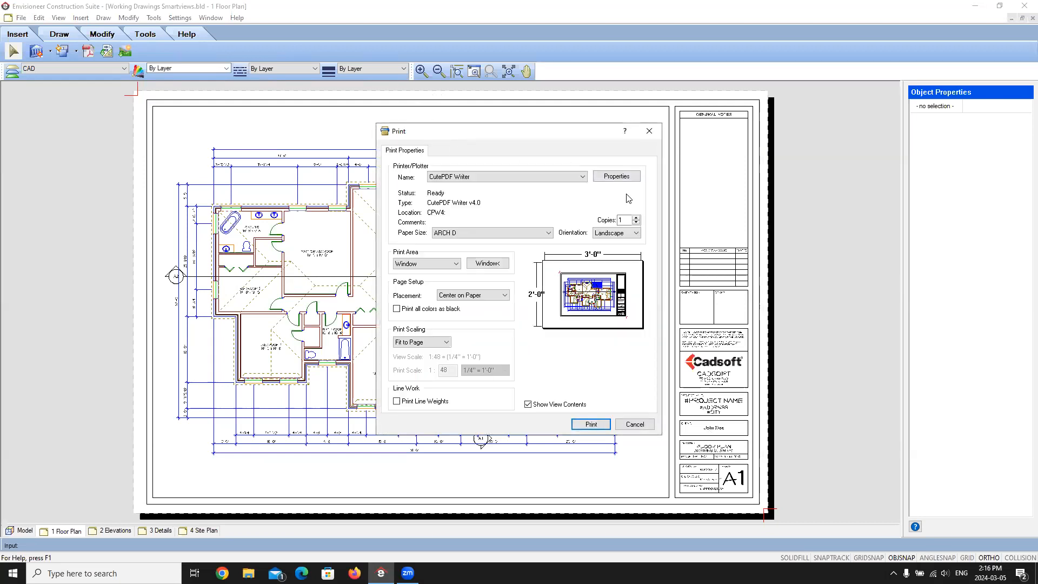
{"action": "left_click", "coordinate": [583, 176]}
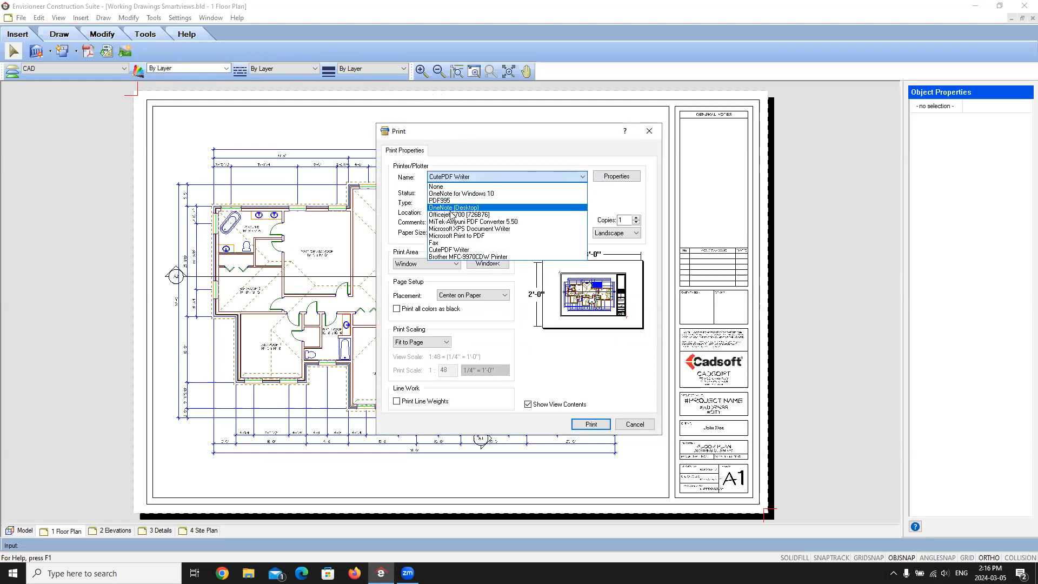
{"action": "left_click", "coordinate": [475, 250]}
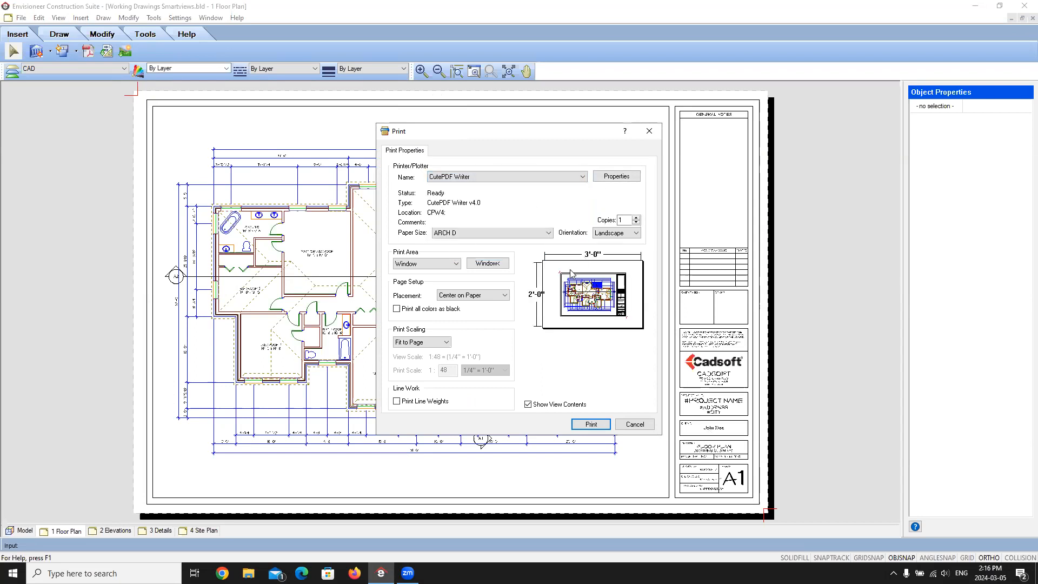
Pick the print window once more across the sheet's opposite corner marks, and choose Center on Paper as the placement
{"action": "left_click", "coordinate": [488, 263]}
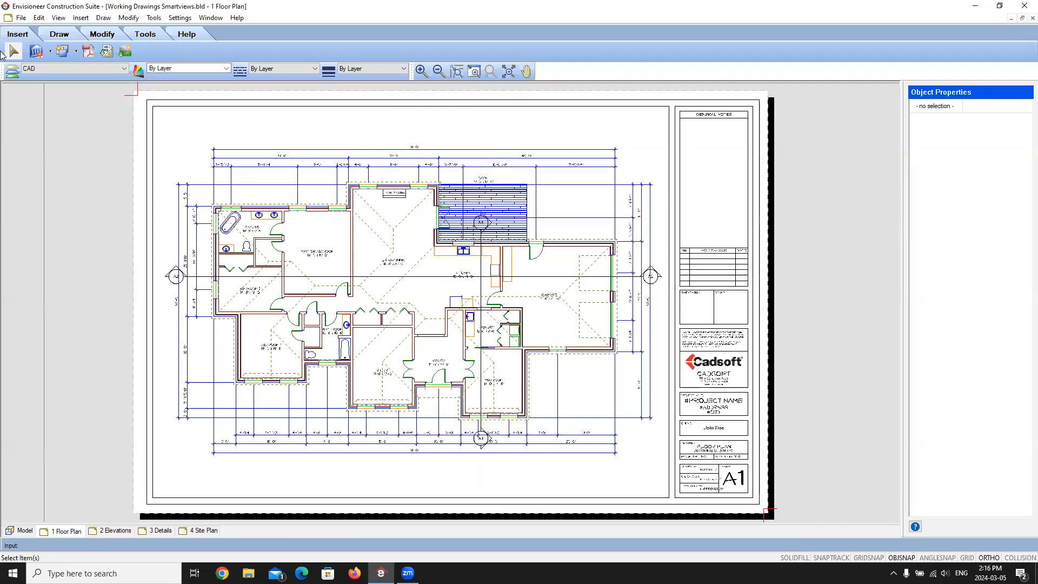
{"action": "left_click", "coordinate": [137, 95]}
{"action": "left_click", "coordinate": [764, 509]}
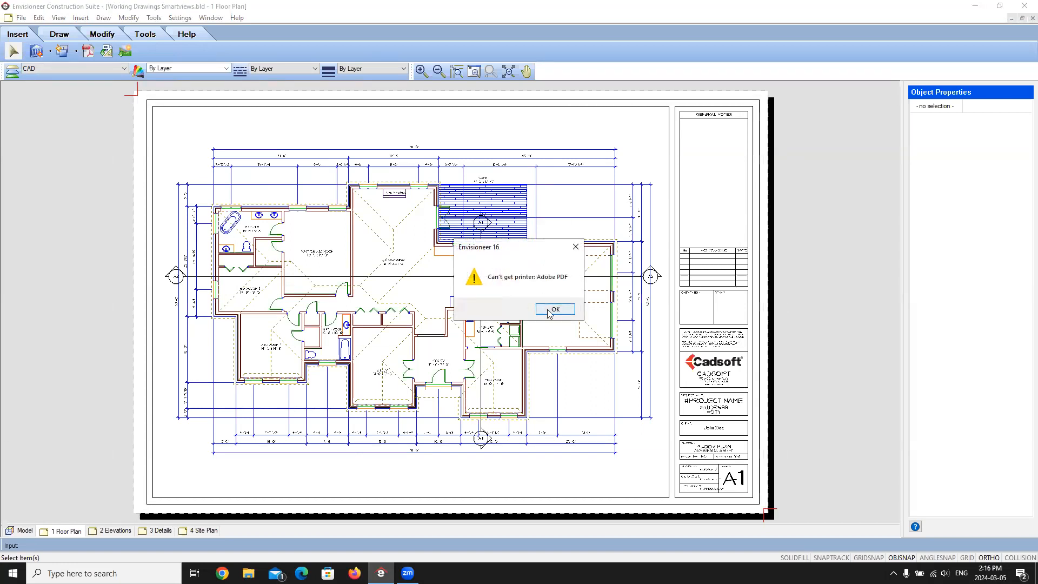
{"action": "left_click", "coordinate": [553, 309]}
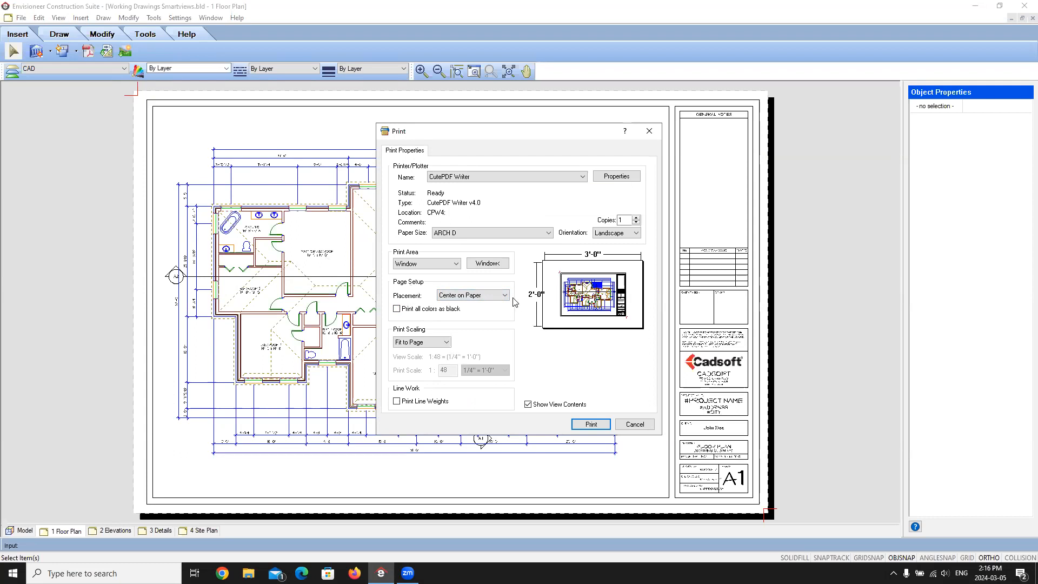
{"action": "left_click", "coordinate": [506, 297]}
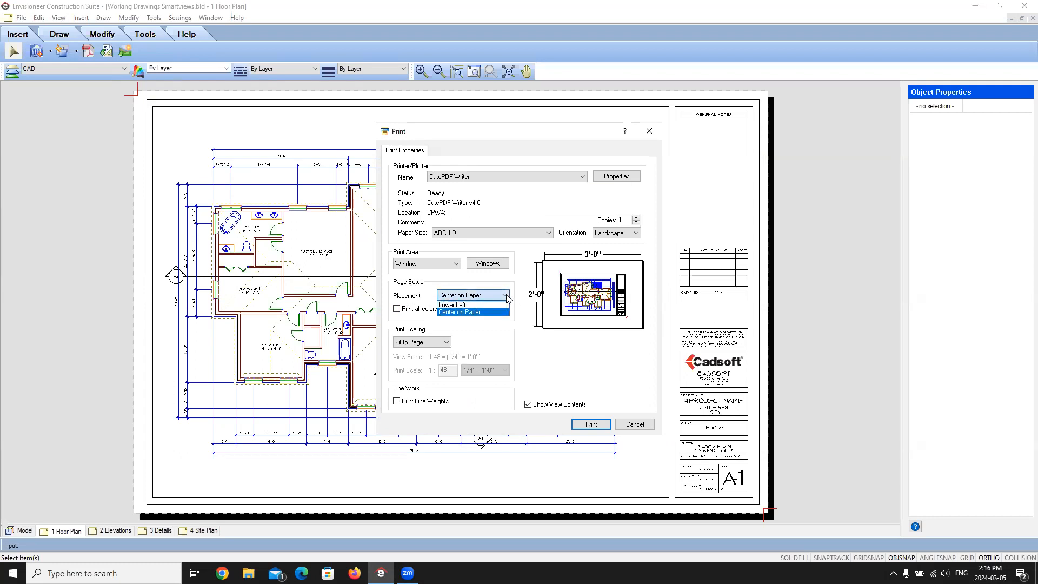
{"action": "left_click", "coordinate": [463, 313]}
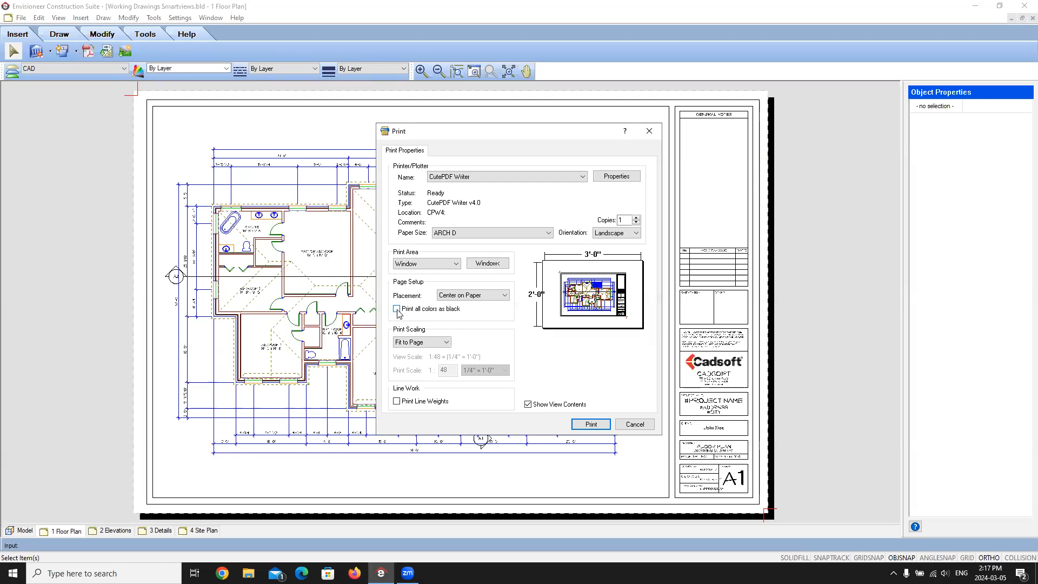
Choose all colors as black, Print to Scale at 1/4" = 1'-0" and line weights for the print, and cancel the print setup
{"action": "left_click", "coordinate": [397, 309]}
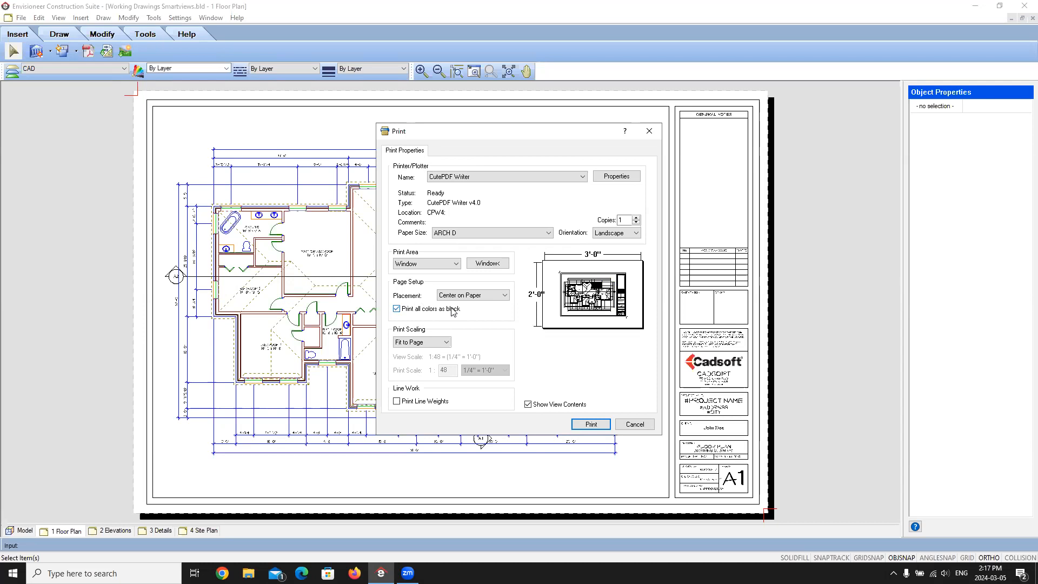
{"action": "left_click", "coordinate": [424, 343]}
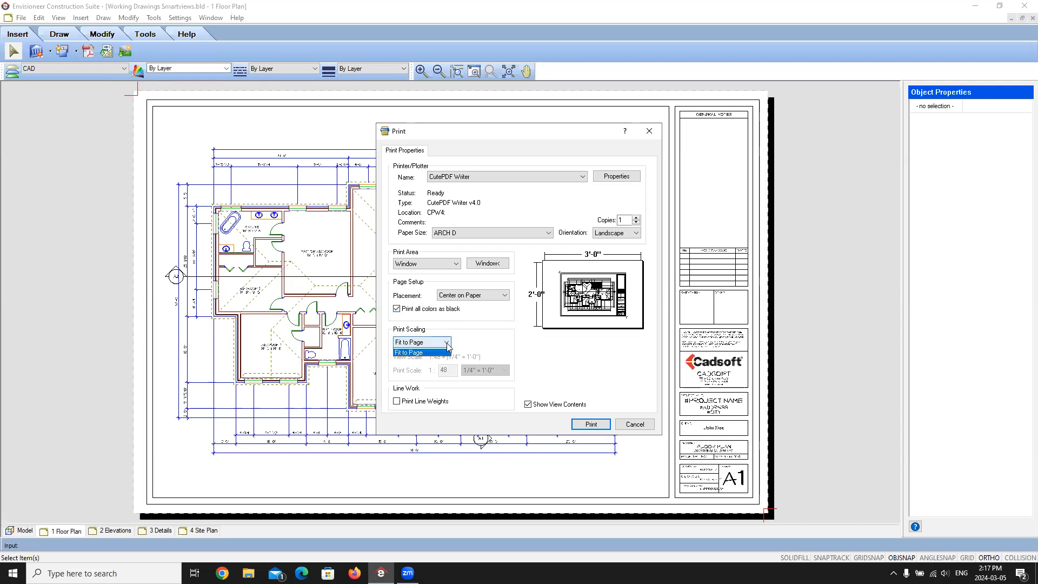
{"action": "left_click", "coordinate": [412, 352]}
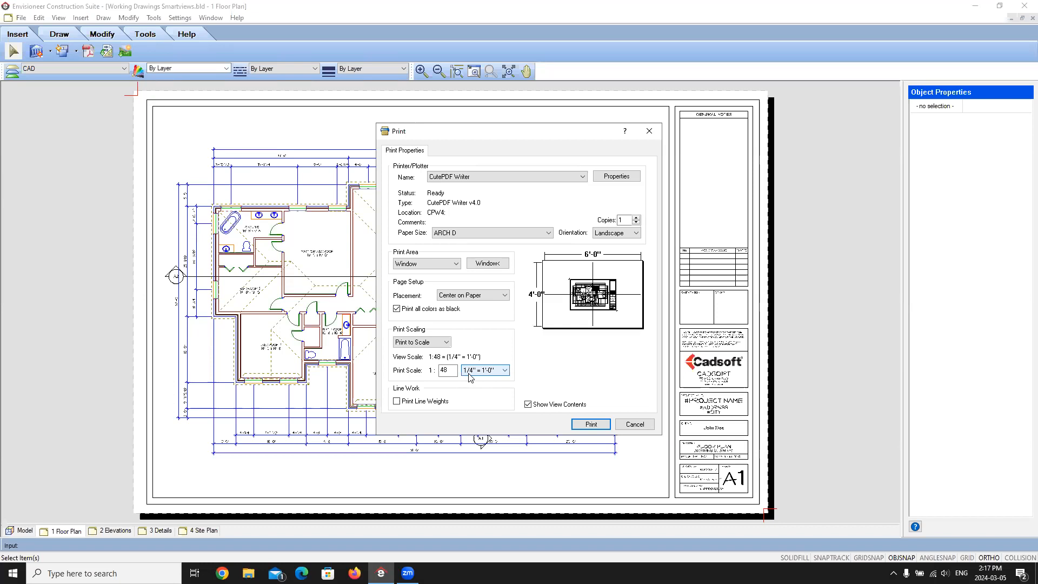
{"action": "left_click", "coordinate": [399, 404]}
{"action": "left_click", "coordinate": [633, 425]}
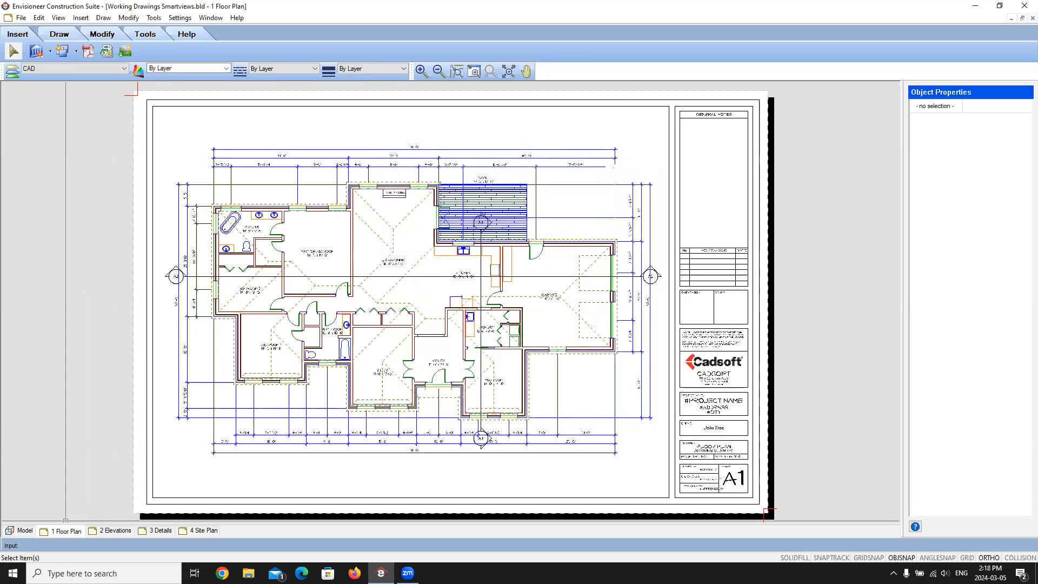
Open the print properties of the 1 Floor Plan view in the View Manager and assign CutePDF Writer as its printer
{"action": "left_click", "coordinate": [59, 18]}
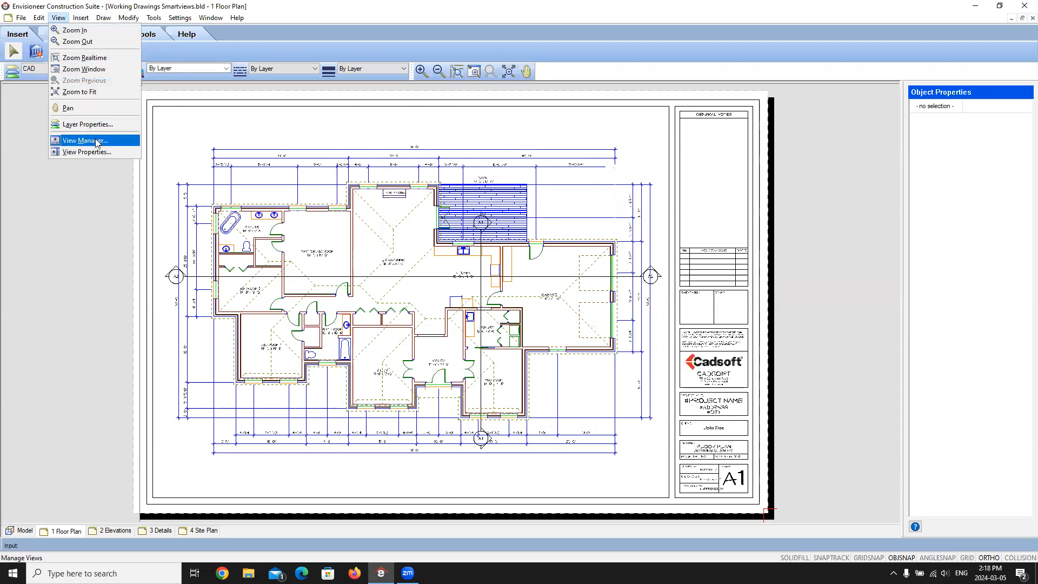
{"action": "left_click", "coordinate": [95, 139]}
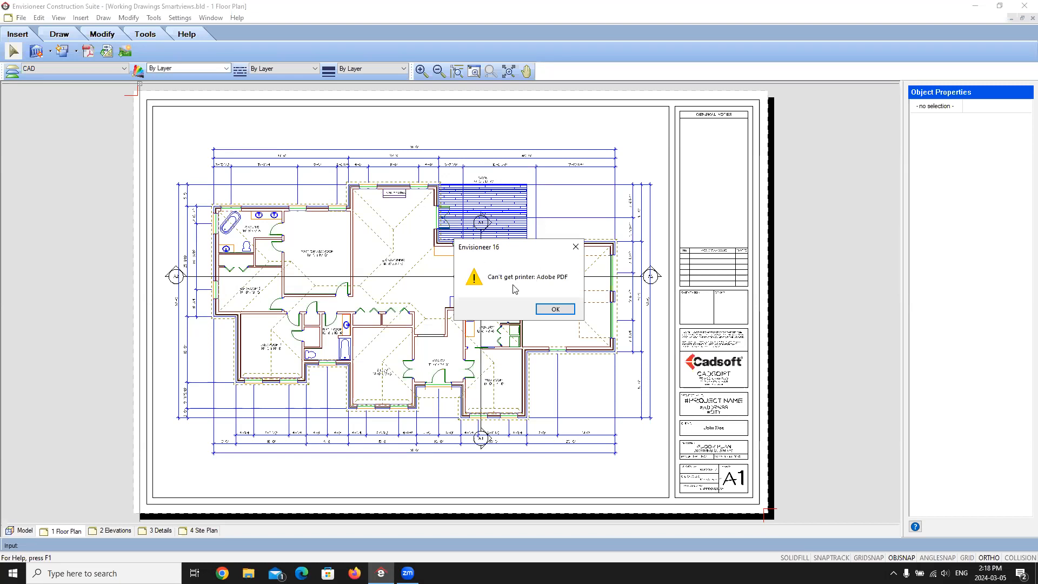
{"action": "left_click", "coordinate": [556, 311]}
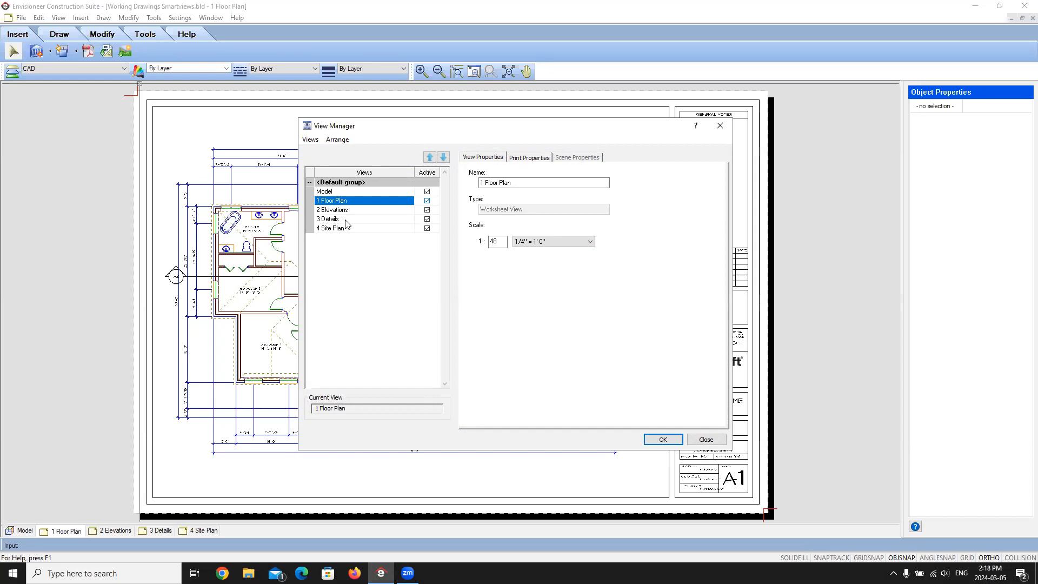
{"action": "left_click", "coordinate": [532, 160]}
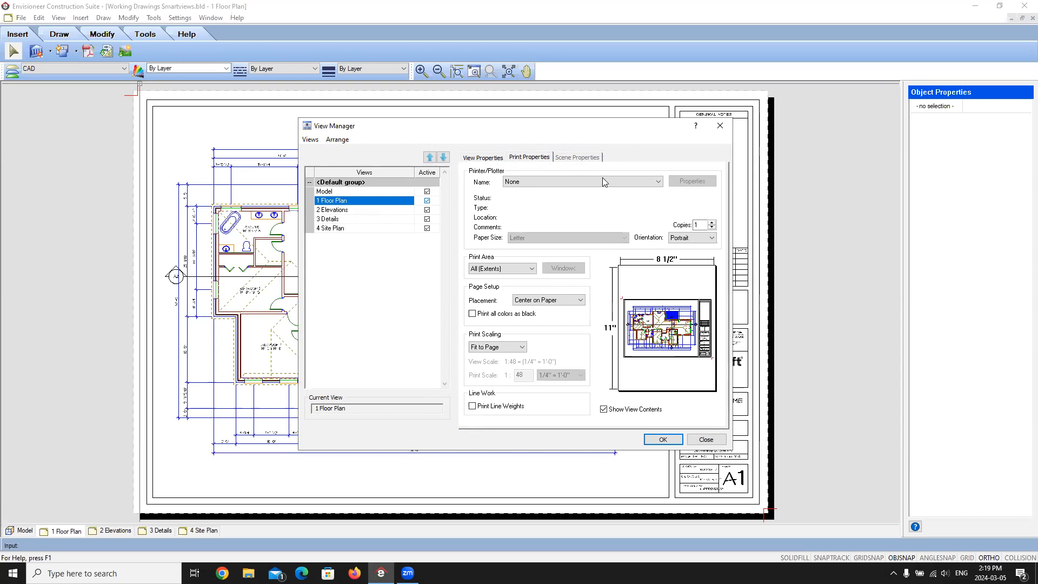
{"action": "left_click", "coordinate": [658, 183]}
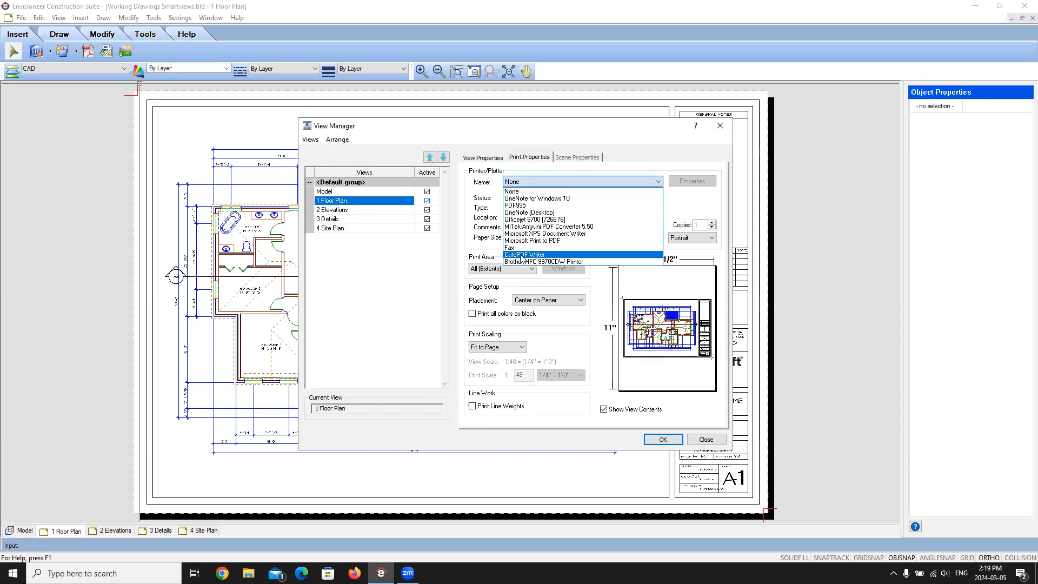
{"action": "left_click", "coordinate": [541, 260]}
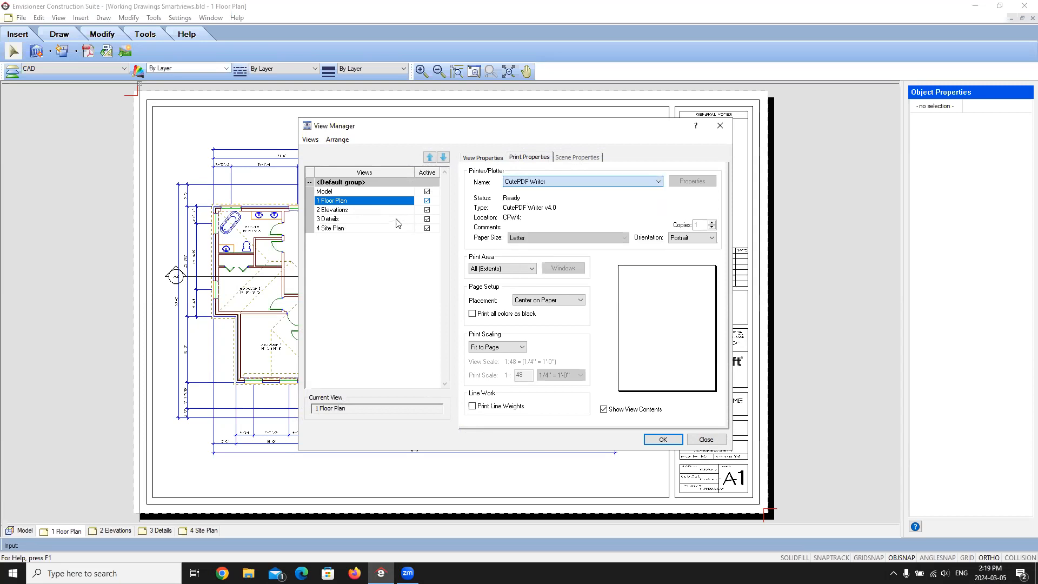
Assign CutePDF Writer as the printer for the 2 Elevations and 3 Details views
{"action": "left_click", "coordinate": [339, 210]}
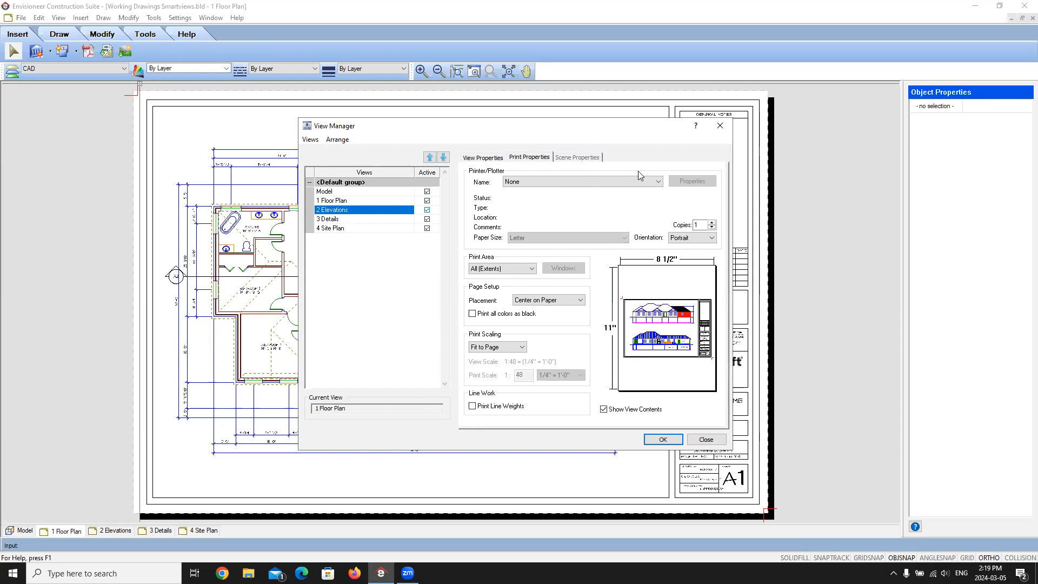
{"action": "left_click", "coordinate": [600, 182]}
{"action": "left_click", "coordinate": [524, 254]}
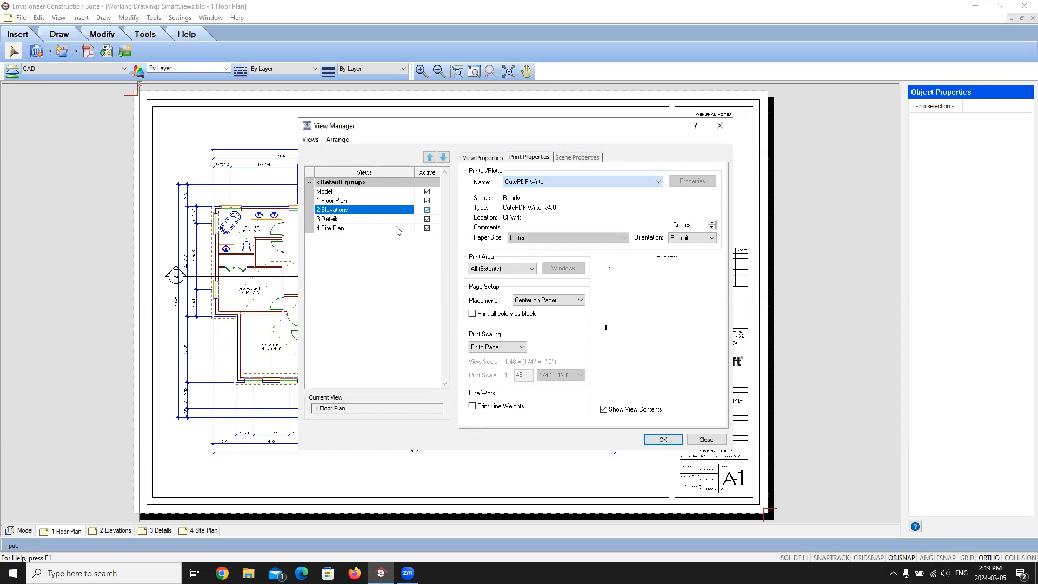
{"action": "left_click", "coordinate": [351, 224]}
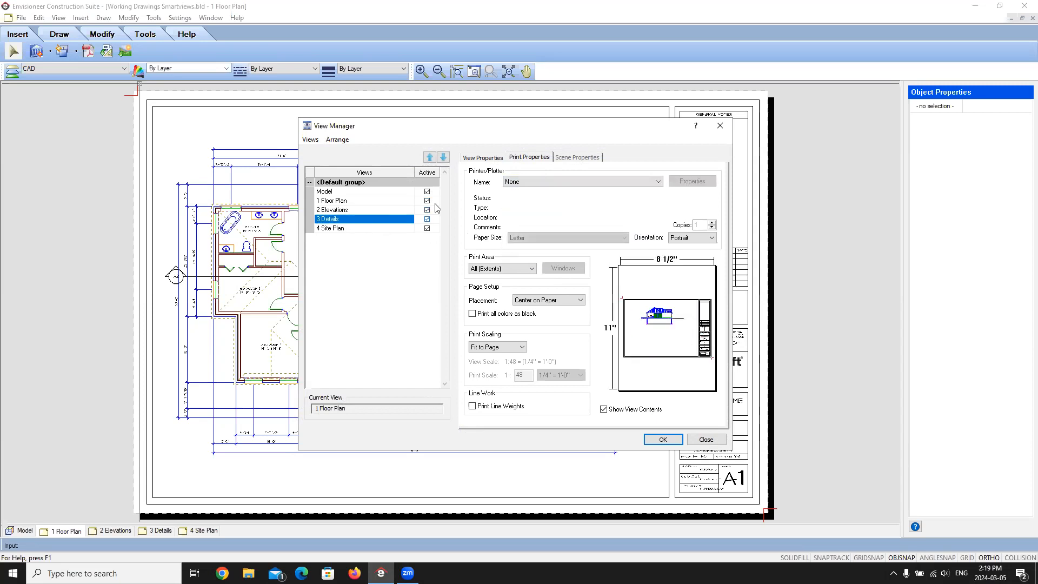
{"action": "left_click", "coordinate": [566, 187]}
{"action": "left_click", "coordinate": [532, 254]}
Assign CutePDF Writer as the printer for the 4 Site Plan and Model views
{"action": "left_click", "coordinate": [352, 231]}
{"action": "left_click", "coordinate": [589, 183]}
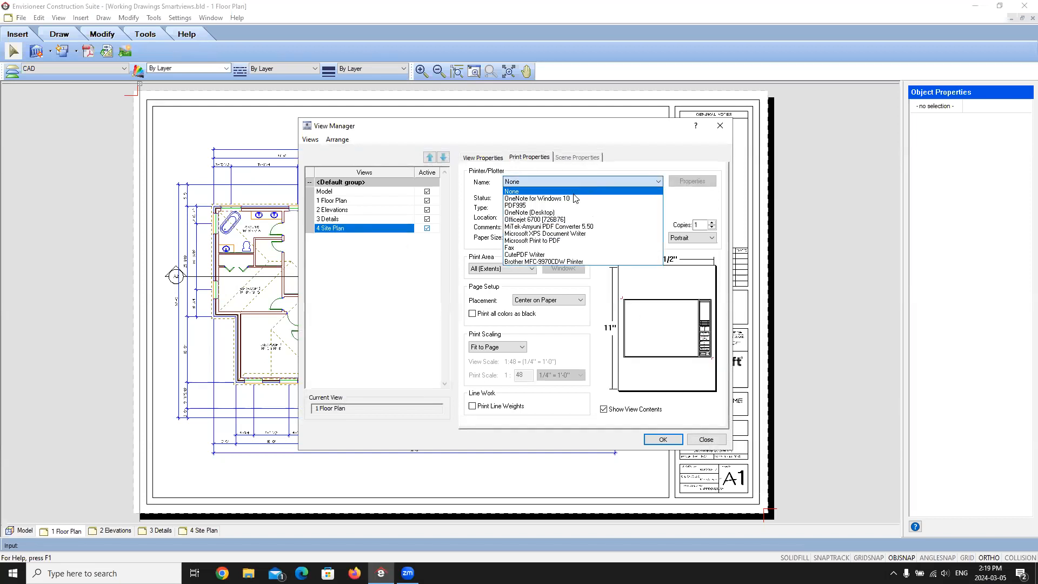
{"action": "left_click", "coordinate": [522, 255]}
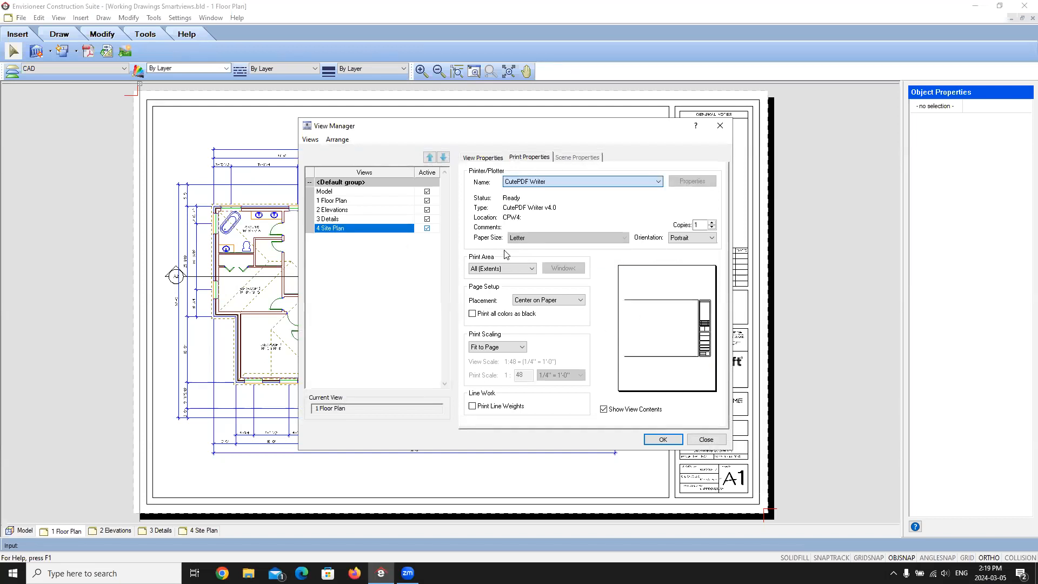
{"action": "left_click", "coordinate": [354, 192]}
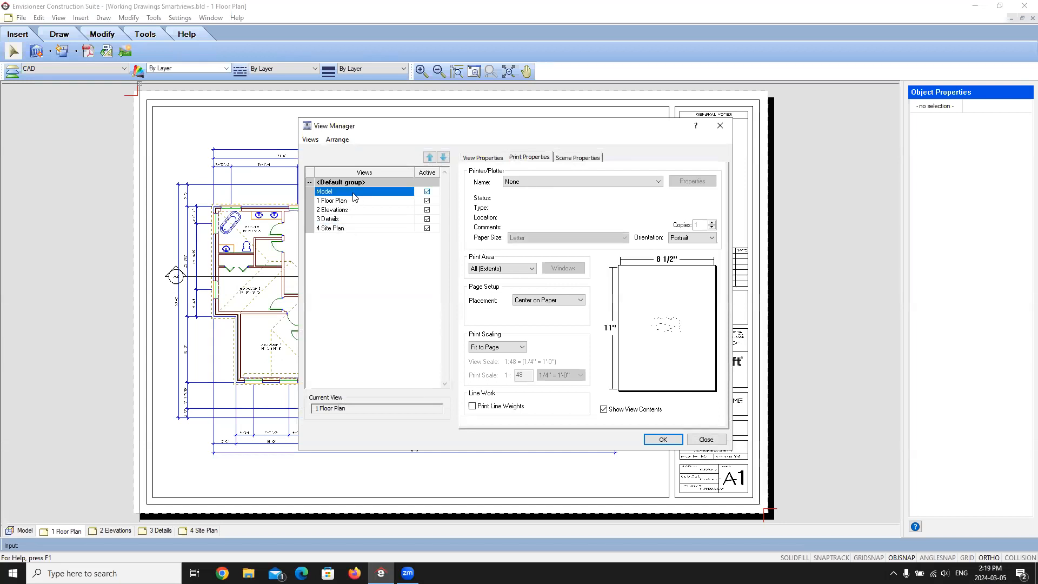
{"action": "left_click", "coordinate": [658, 182]}
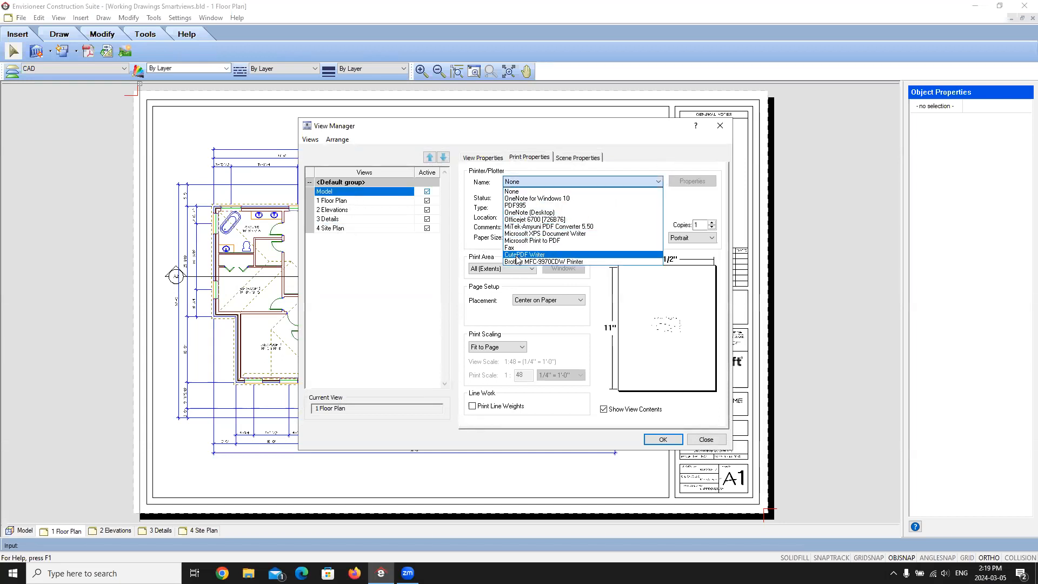
{"action": "left_click", "coordinate": [522, 254]}
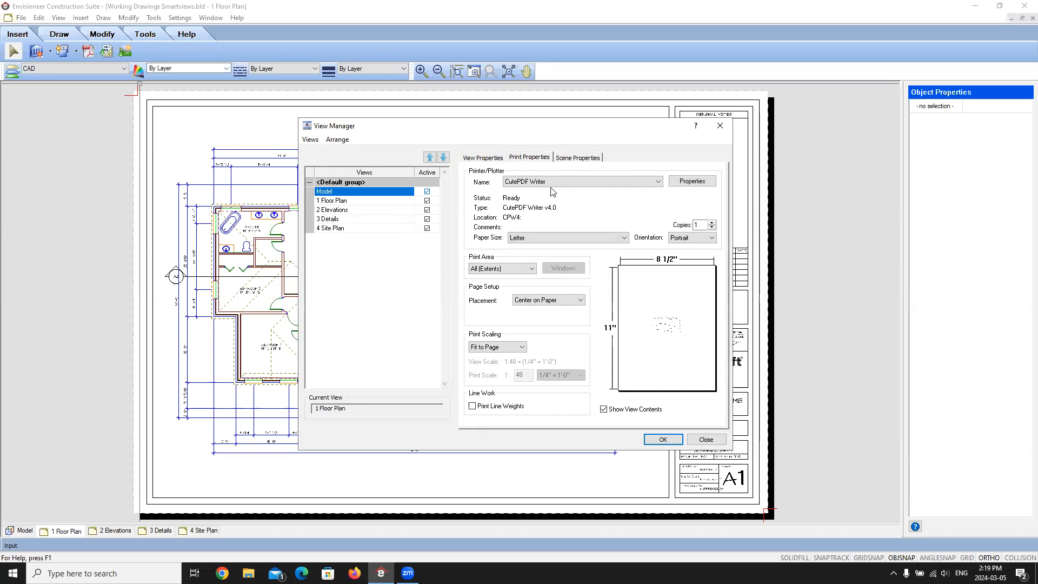
Set the 1 Floor Plan view's paper size to ARCH D and its orientation to Landscape
{"action": "left_click", "coordinate": [355, 206]}
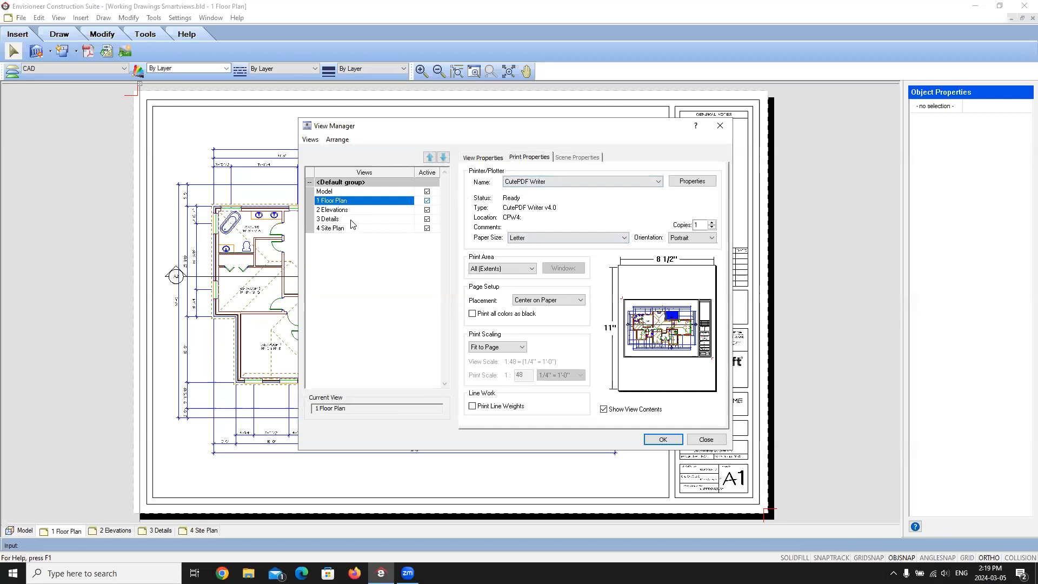
{"action": "left_click", "coordinate": [623, 238]}
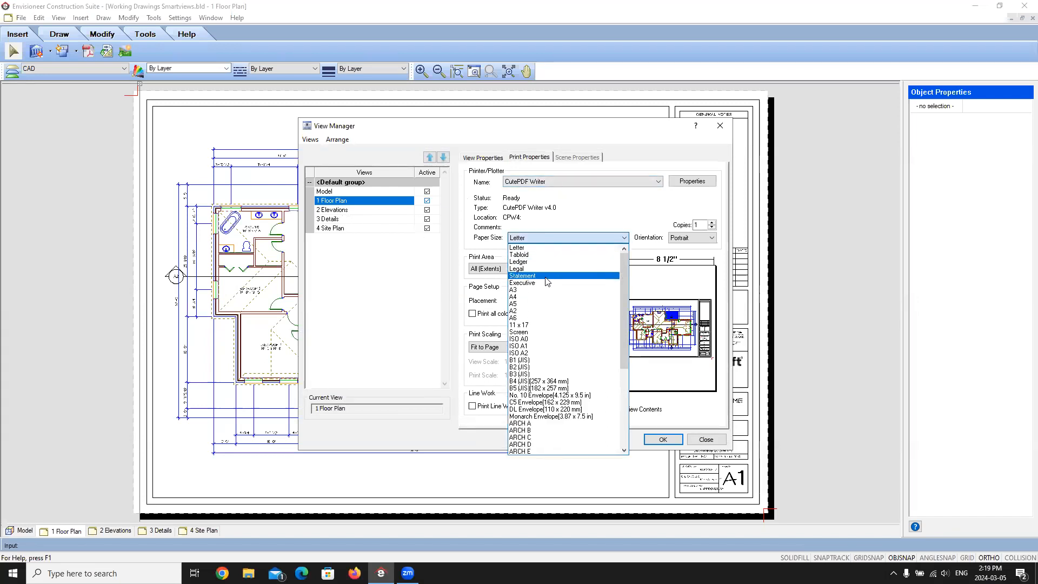
{"action": "left_click", "coordinate": [539, 444]}
{"action": "left_click", "coordinate": [712, 239]}
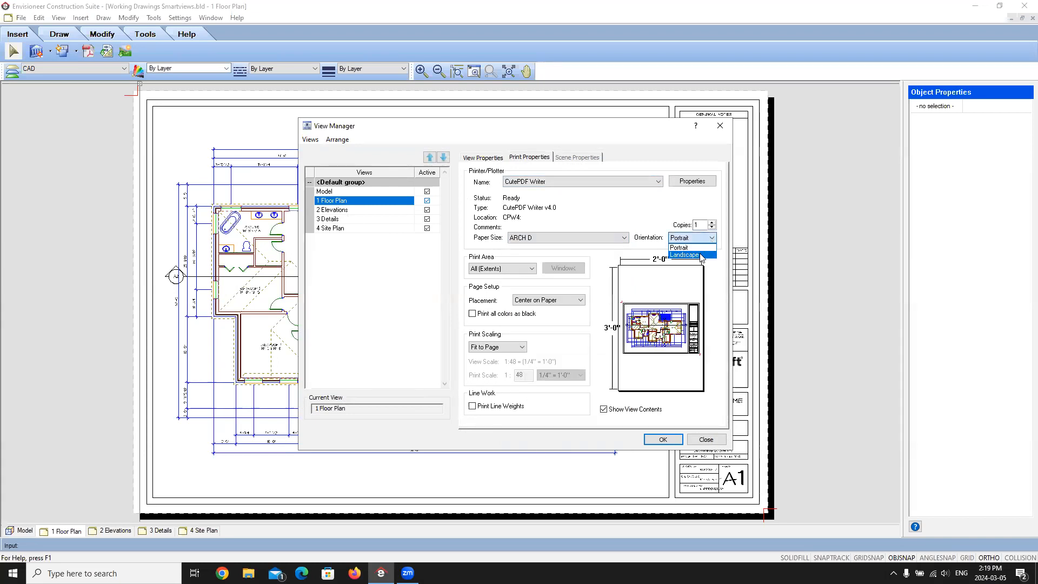
{"action": "left_click", "coordinate": [683, 256]}
Set the floor plan view's print area to Window, spanning the sheet's upper-left and lower-right corner marks
{"action": "left_click", "coordinate": [529, 269]}
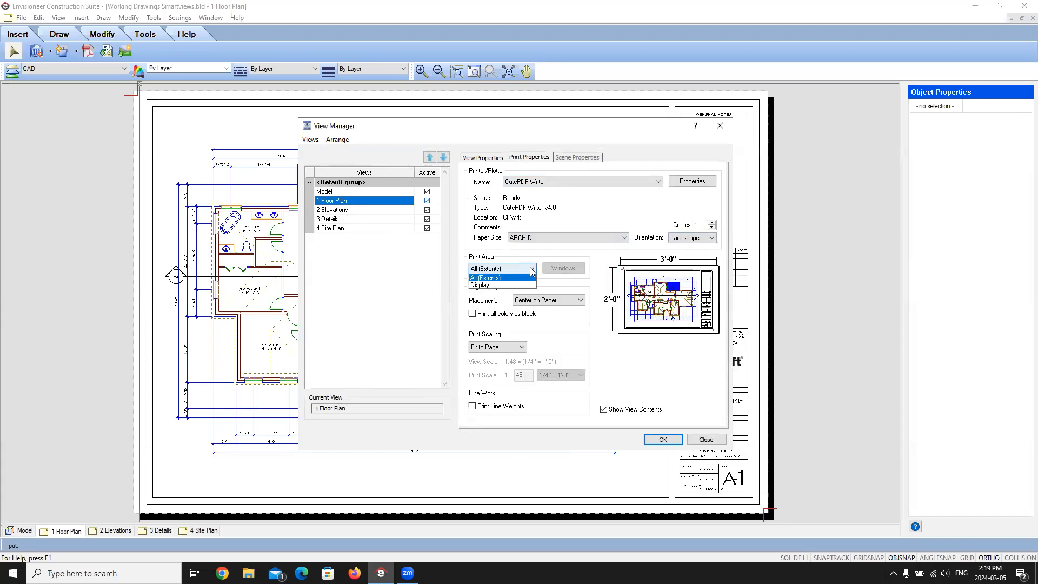
{"action": "left_click", "coordinate": [504, 284]}
{"action": "left_click", "coordinate": [562, 269]}
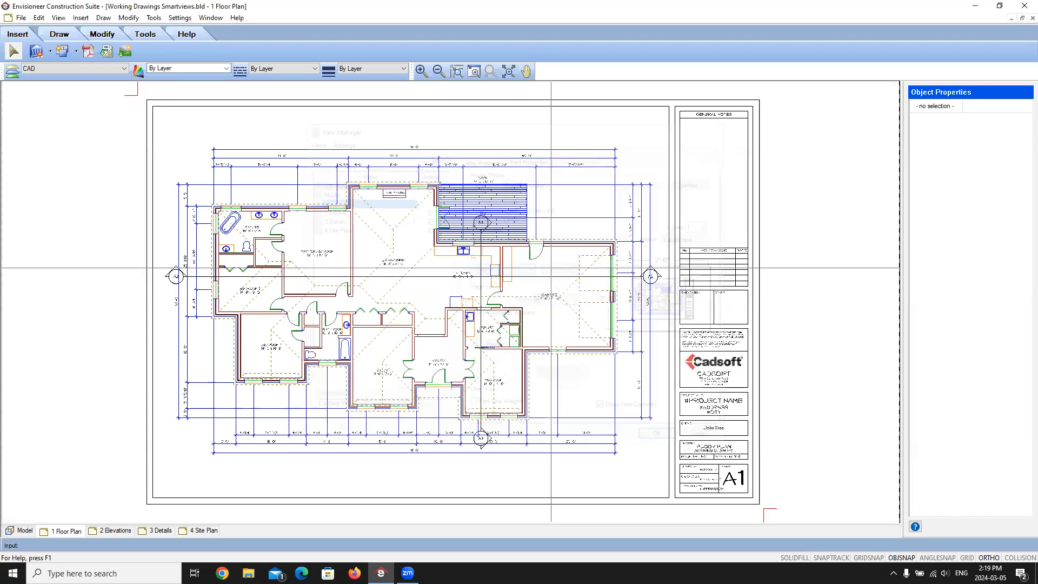
{"action": "left_click", "coordinate": [137, 95]}
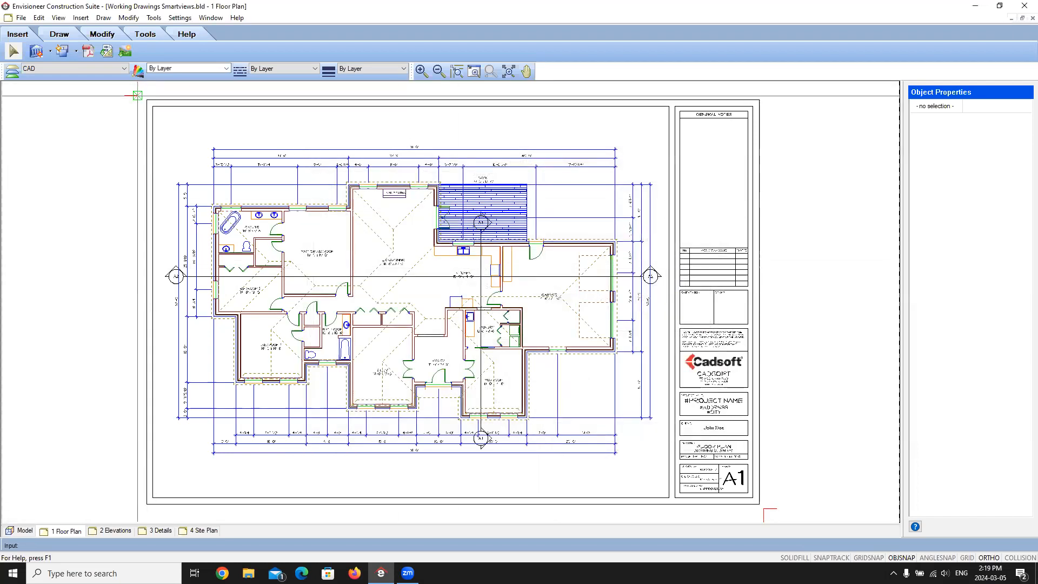
{"action": "left_click", "coordinate": [763, 508]}
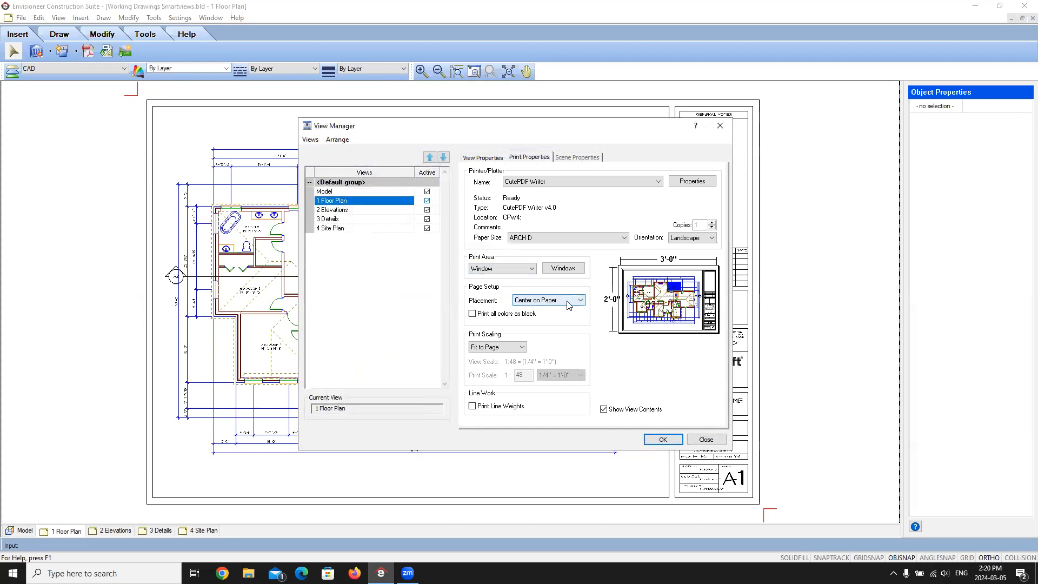
Make the floor plan view print all colors as black, using Print to Scale at 1/4" = 1'-0" (1:48)
{"action": "left_click", "coordinate": [473, 314]}
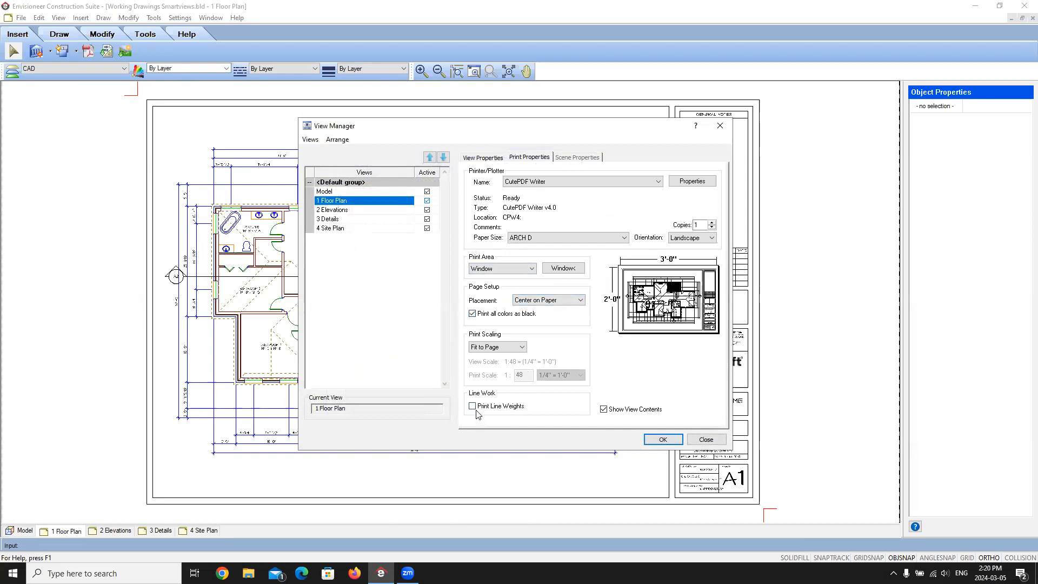
{"action": "left_click", "coordinate": [518, 348]}
{"action": "left_click", "coordinate": [488, 356]}
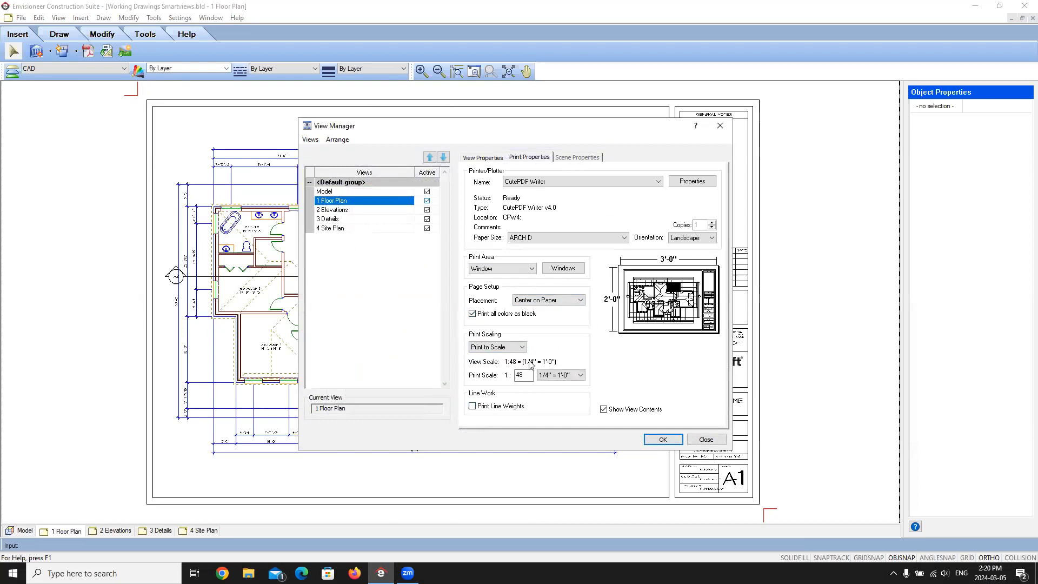
{"action": "left_click", "coordinate": [523, 376]}
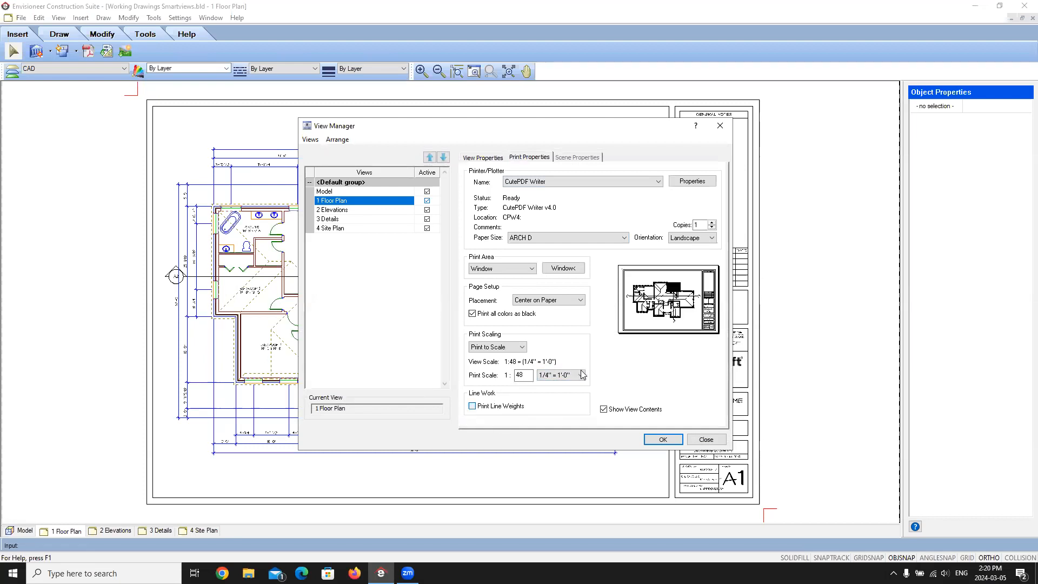
Set the 2 Elevations view's paper size to ARCH D and its orientation to Landscape
{"action": "left_click", "coordinate": [353, 210]}
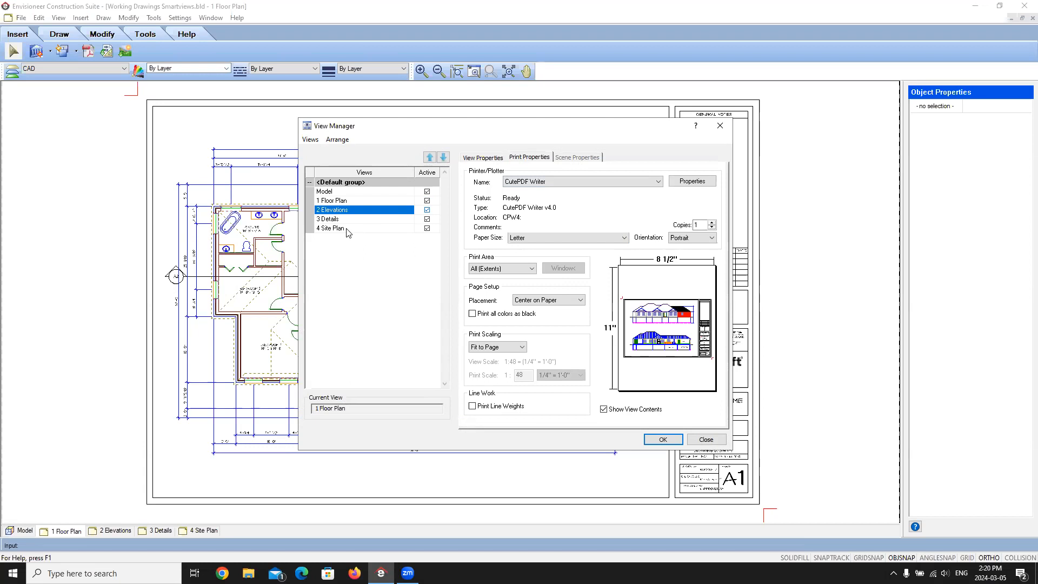
{"action": "left_click", "coordinate": [546, 238]}
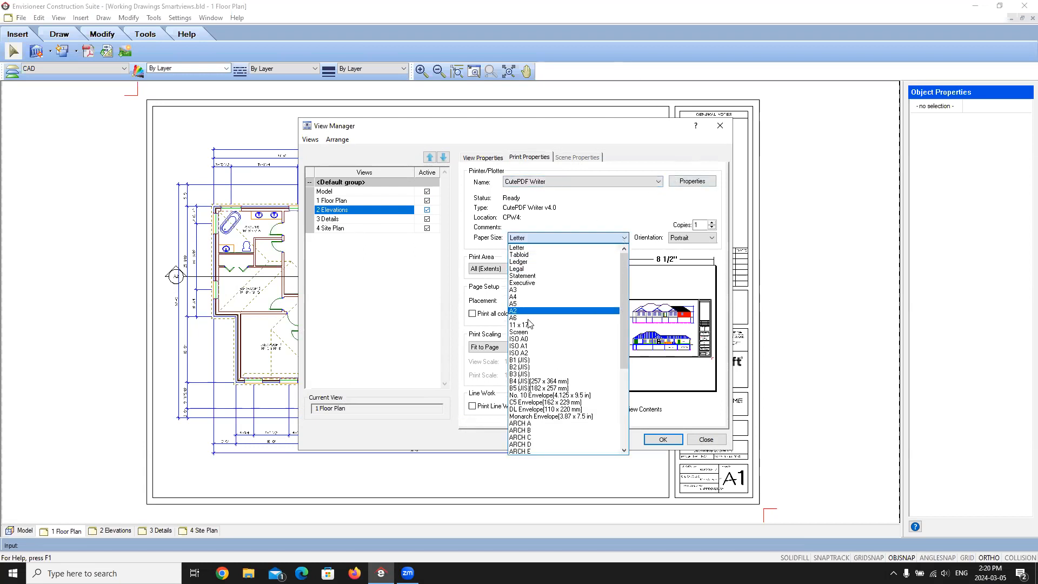
{"action": "left_click", "coordinate": [535, 443]}
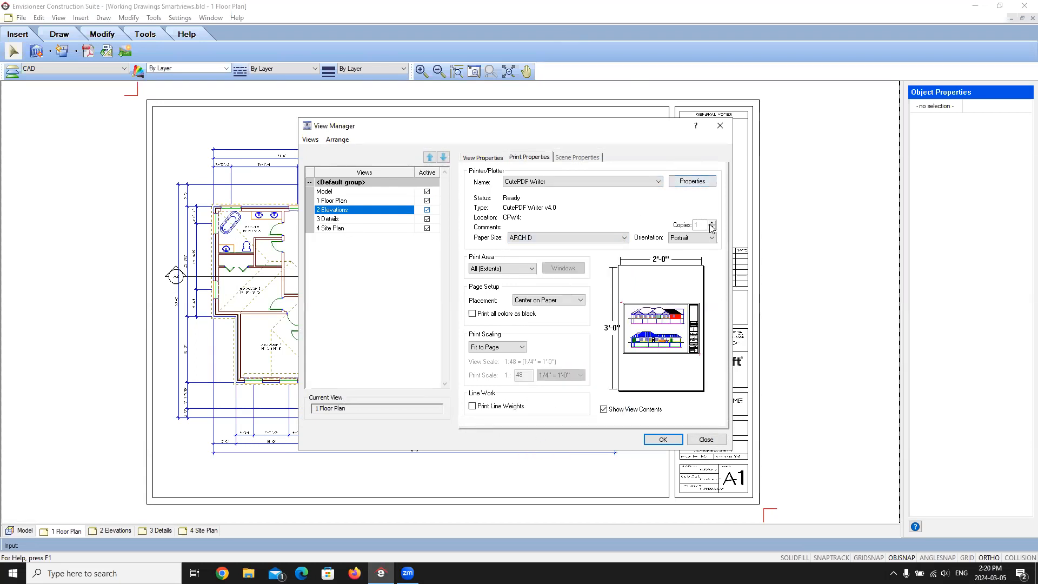
{"action": "left_click", "coordinate": [711, 238]}
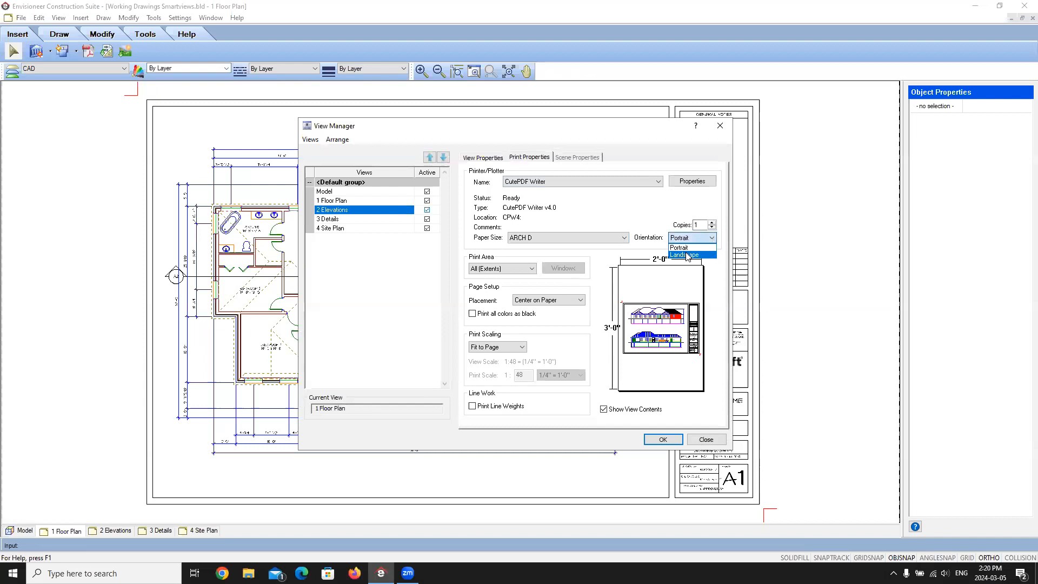
{"action": "left_click", "coordinate": [687, 256]}
Set the 2 Elevations view's print area to Window, spanning the sheet's upper-left and lower-right corner marks
{"action": "left_click", "coordinate": [532, 269]}
{"action": "left_click", "coordinate": [519, 277]}
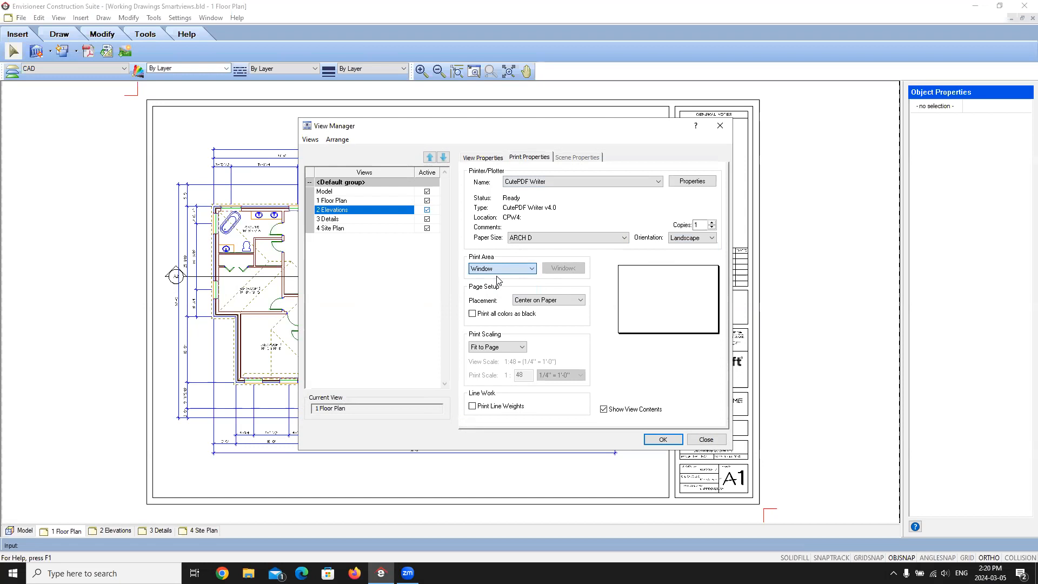
{"action": "left_click", "coordinate": [562, 268]}
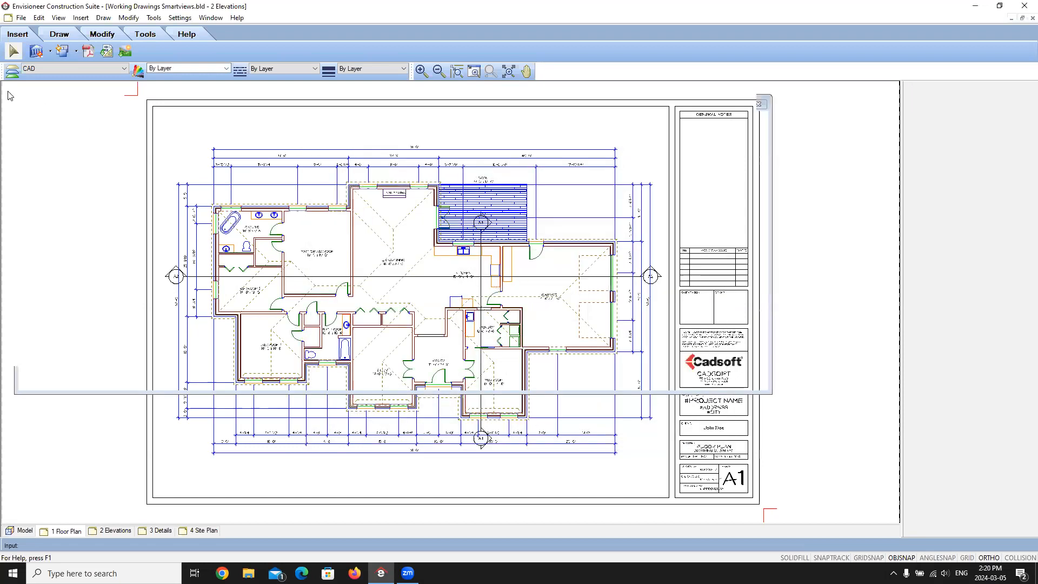
{"action": "left_click", "coordinate": [137, 95]}
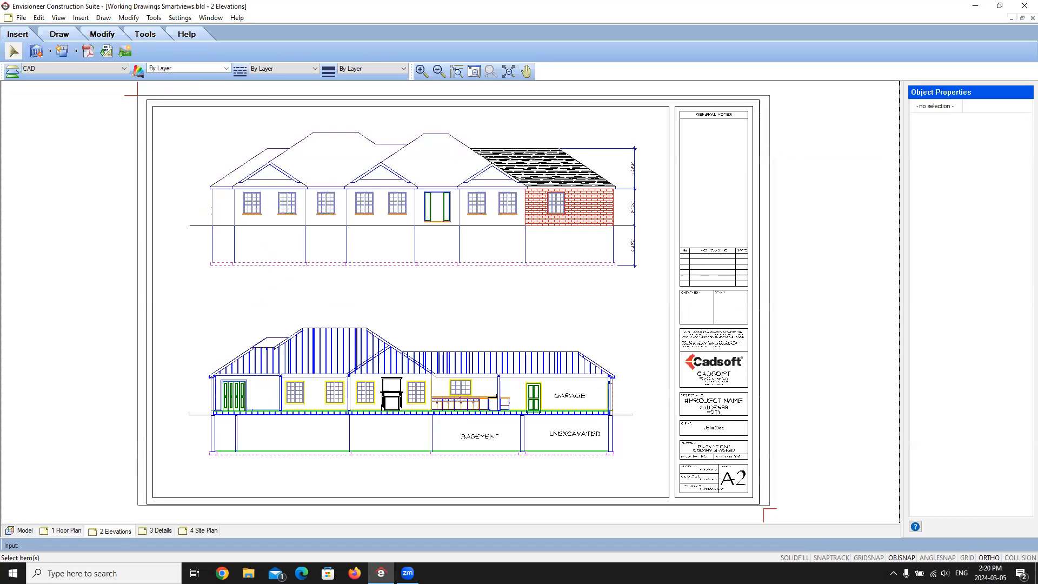
{"action": "left_click", "coordinate": [766, 508]}
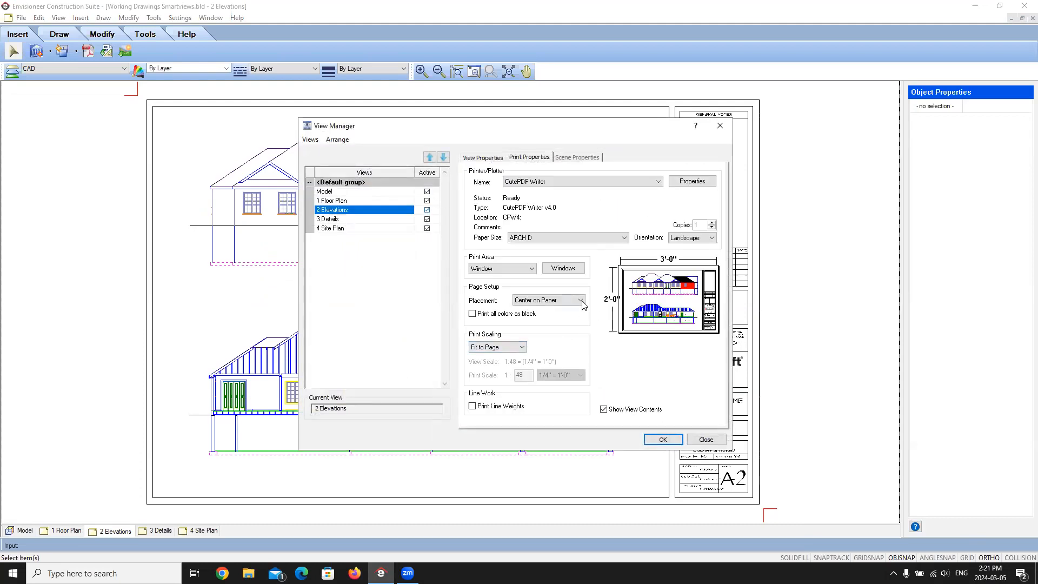
Make the elevations view print all colors as black with line weights, using Print to Scale at 1/4" = 1'-0" (1:48), and apply the settings
{"action": "left_click", "coordinate": [581, 301]}
{"action": "left_click", "coordinate": [548, 318]}
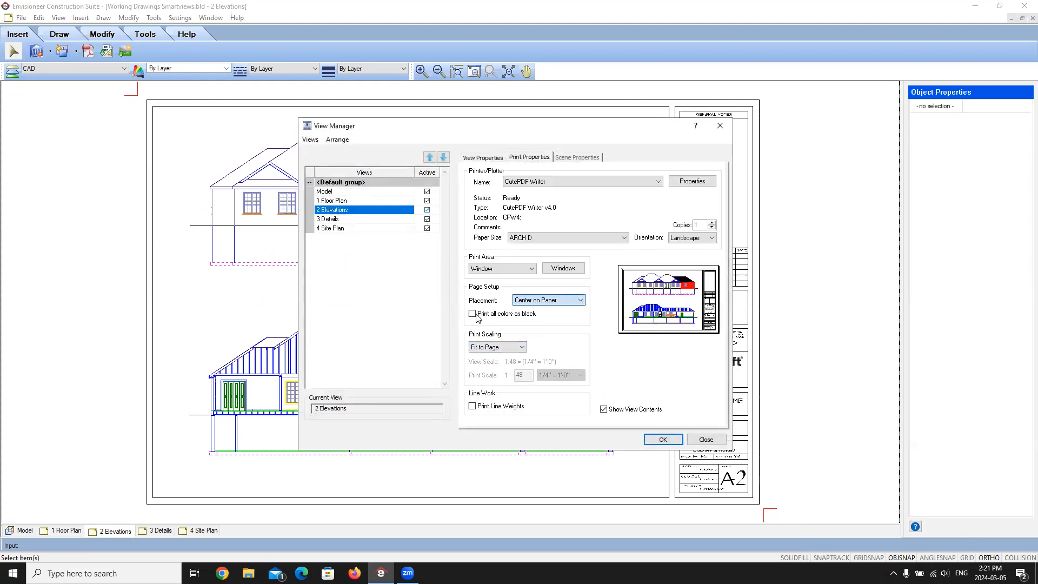
{"action": "left_click", "coordinate": [519, 347]}
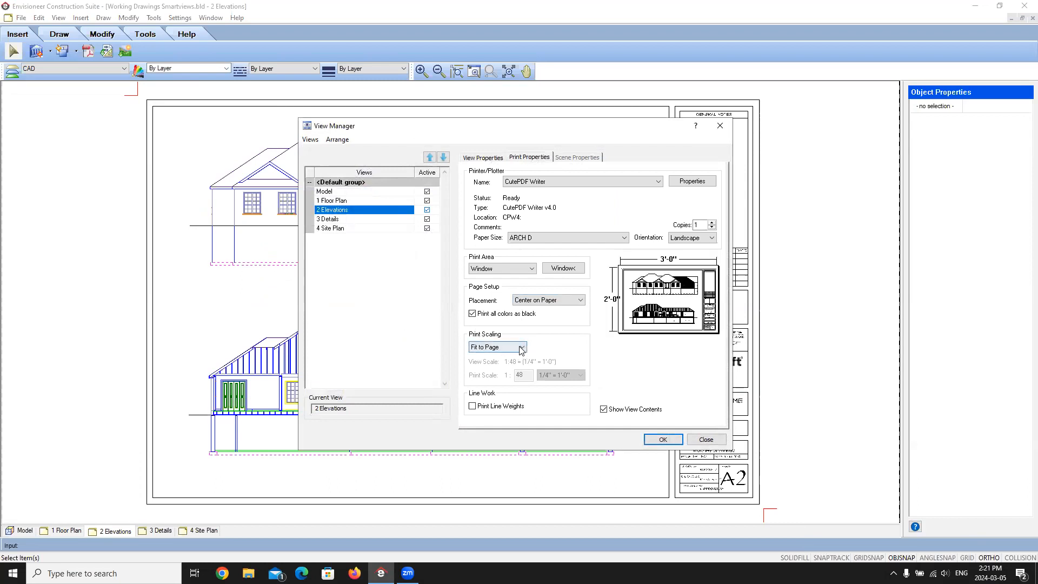
{"action": "left_click", "coordinate": [506, 361]}
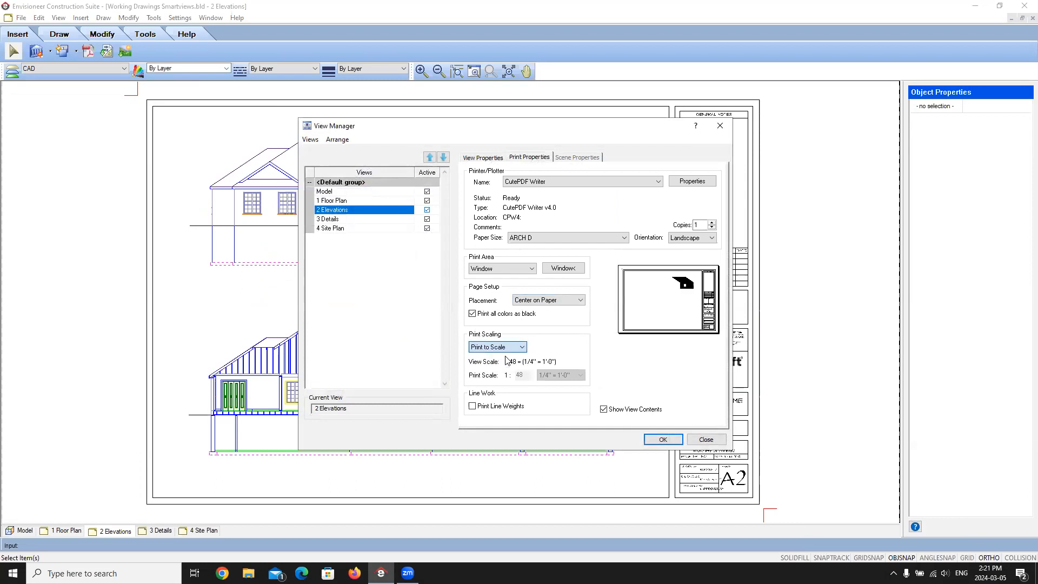
{"action": "left_click", "coordinate": [476, 409]}
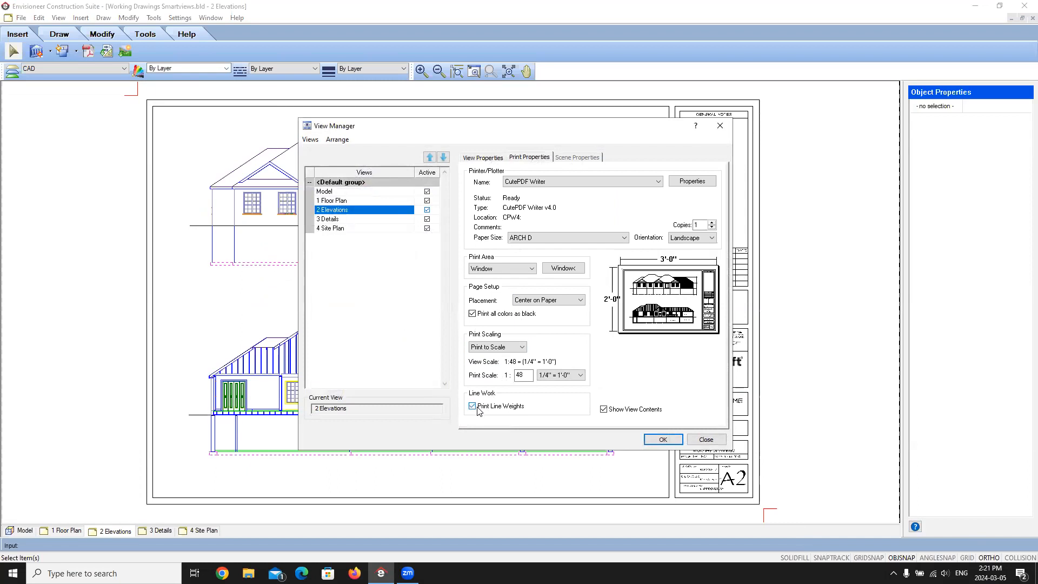
{"action": "left_click", "coordinate": [662, 440]}
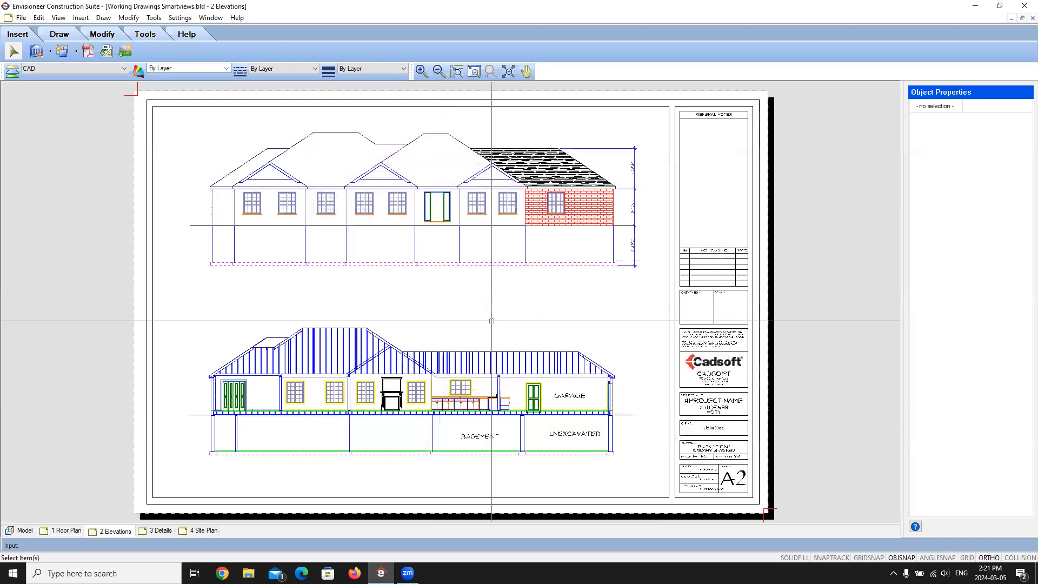
Review the 1 Floor Plan sheet's print settings in the Print dialog without printing
{"action": "left_click", "coordinate": [68, 531]}
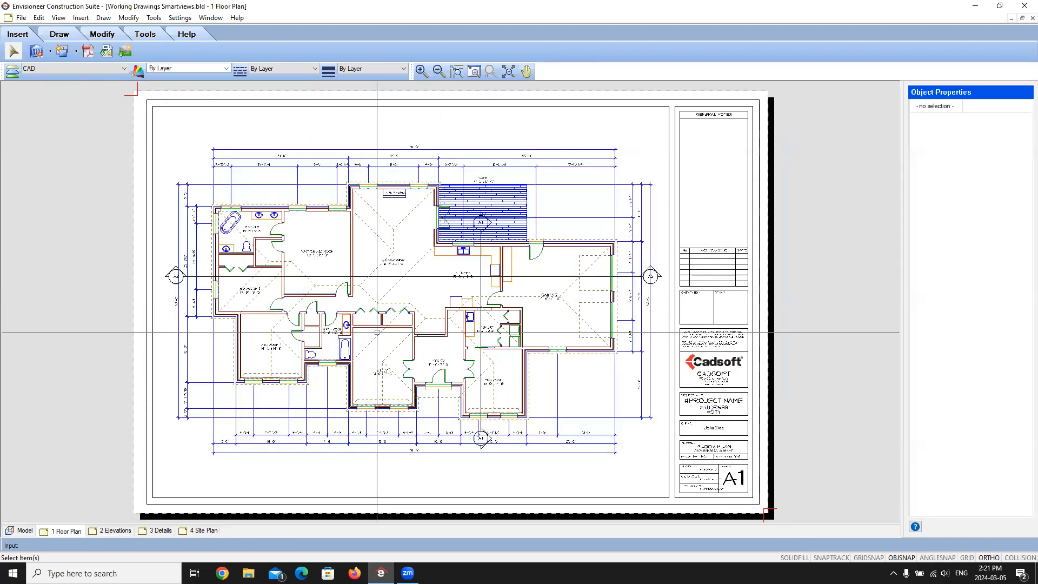
{"action": "left_click", "coordinate": [21, 18]}
{"action": "left_click", "coordinate": [36, 140]}
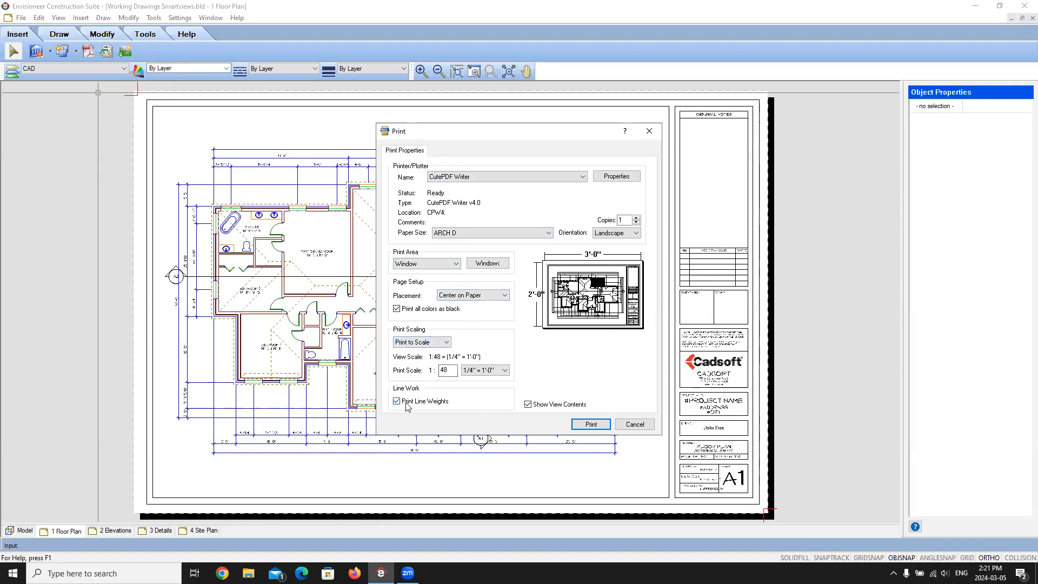
{"action": "left_click", "coordinate": [591, 424]}
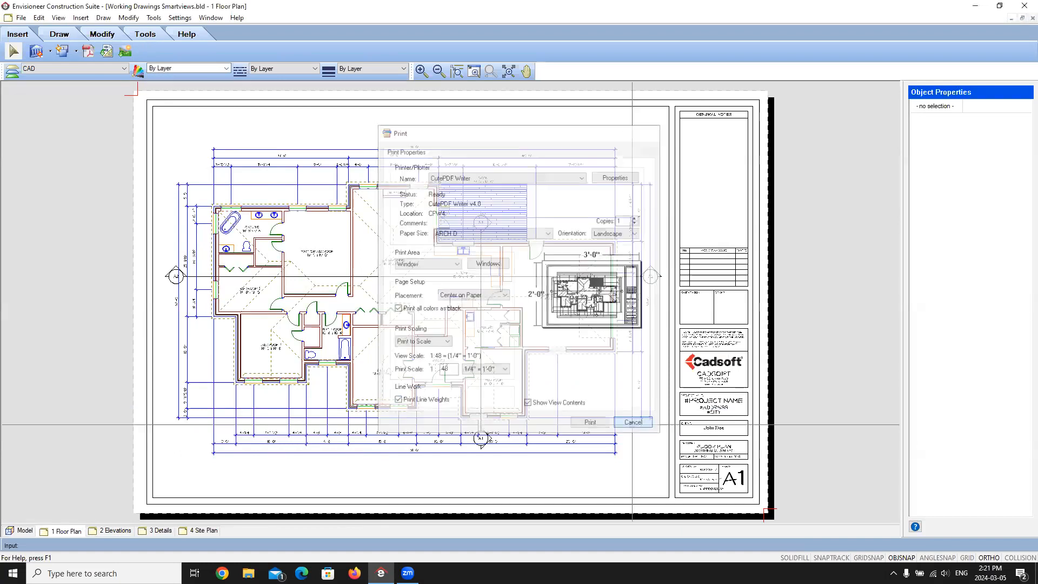
Check the 3 Details sheet's paper size, print area and scaling in the Print dialog without printing
{"action": "left_click", "coordinate": [159, 531]}
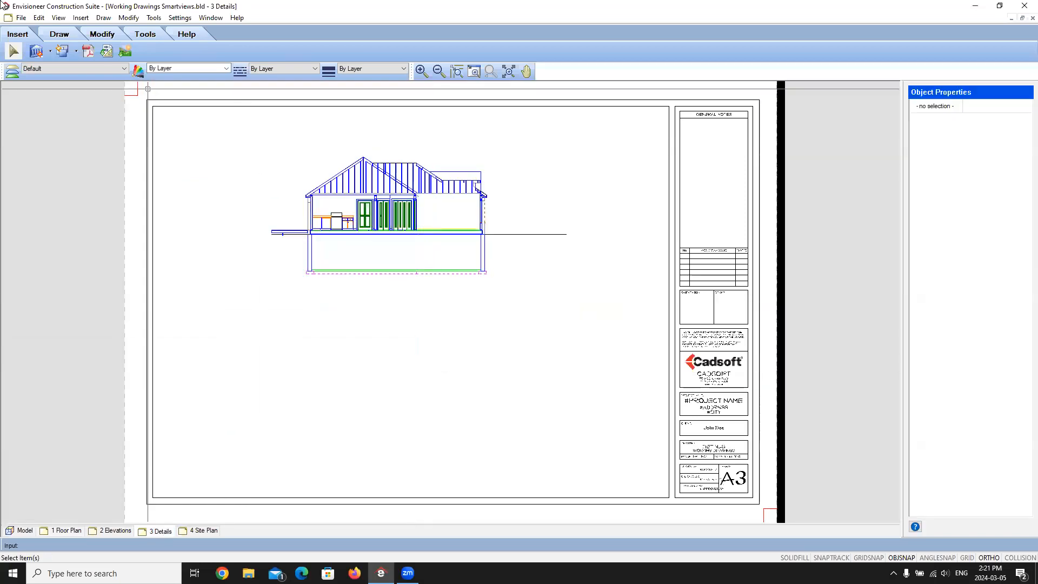
{"action": "left_click", "coordinate": [25, 20]}
{"action": "left_click", "coordinate": [46, 141]}
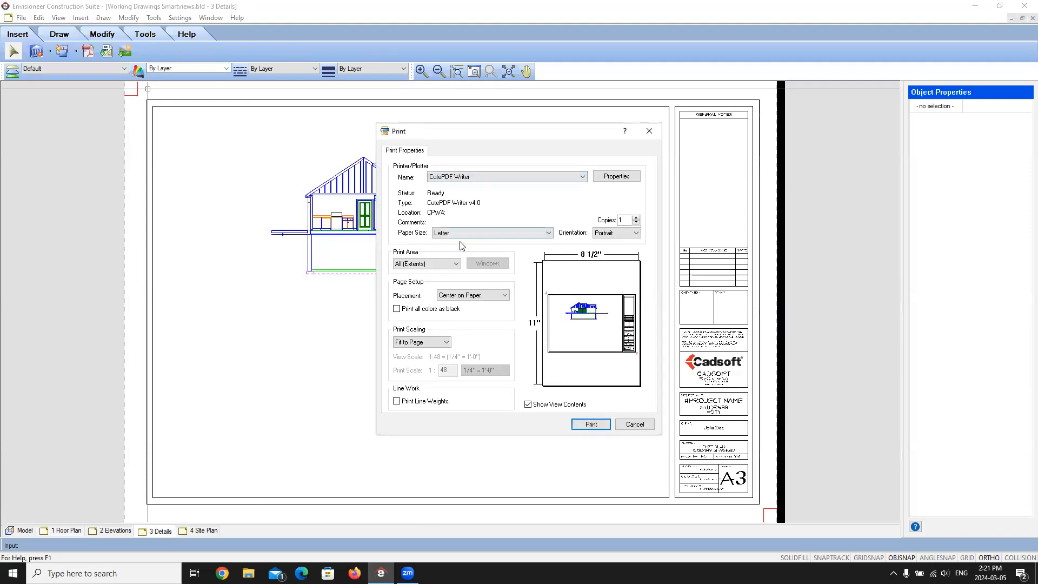
{"action": "left_click", "coordinate": [427, 341]}
{"action": "left_click", "coordinate": [635, 425]}
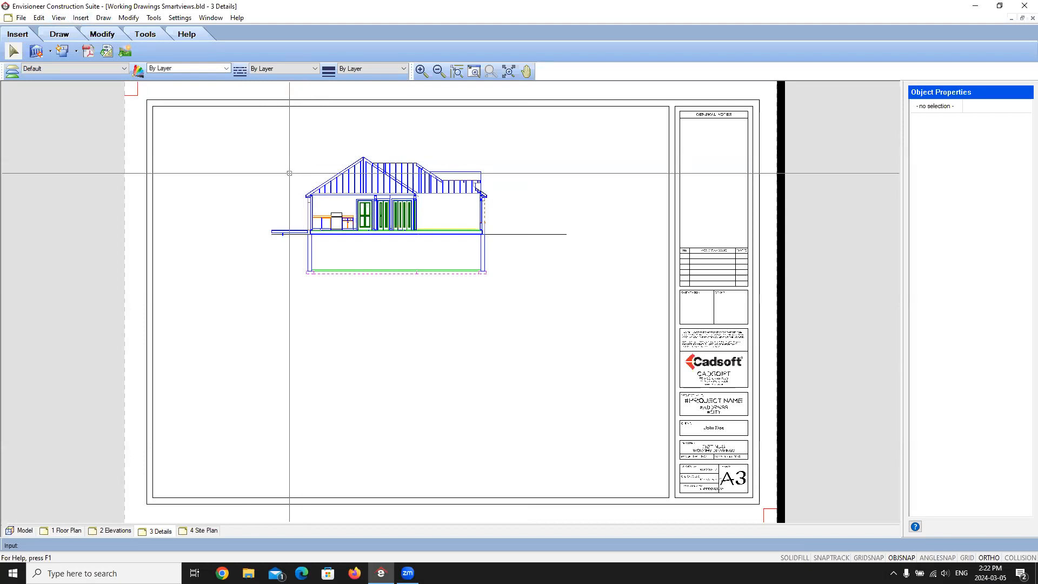
Inspect the 3 Details view's print properties in the View Manager without changing them
{"action": "left_click", "coordinate": [58, 18]}
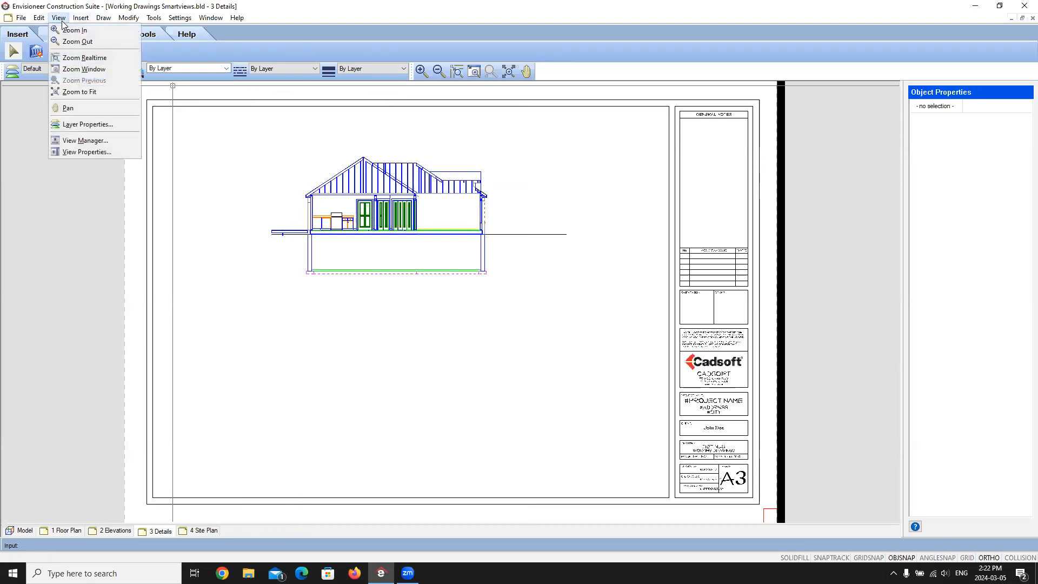
{"action": "left_click", "coordinate": [84, 139]}
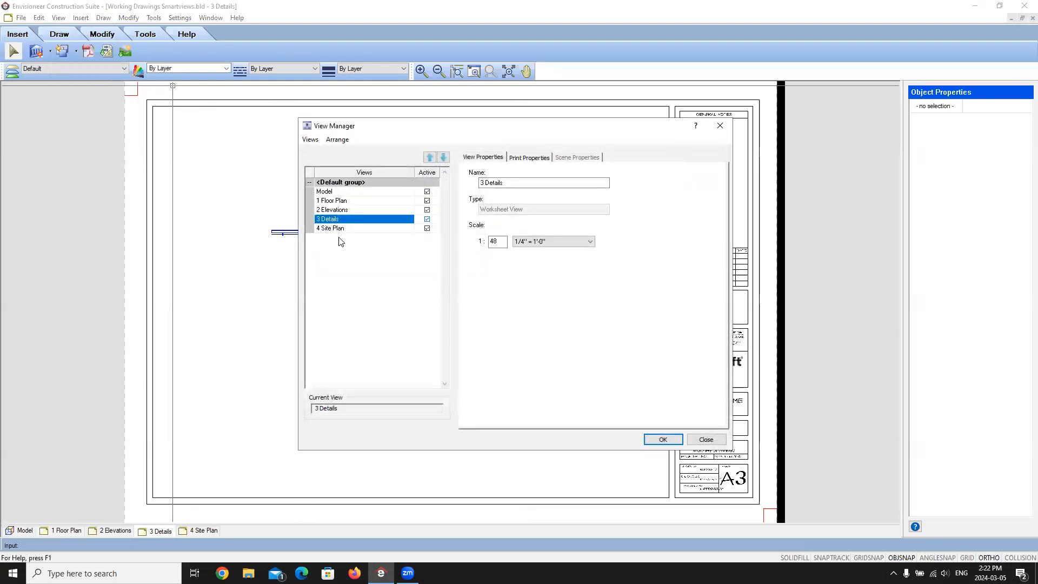
{"action": "key", "text": "ctrl+Tab"}
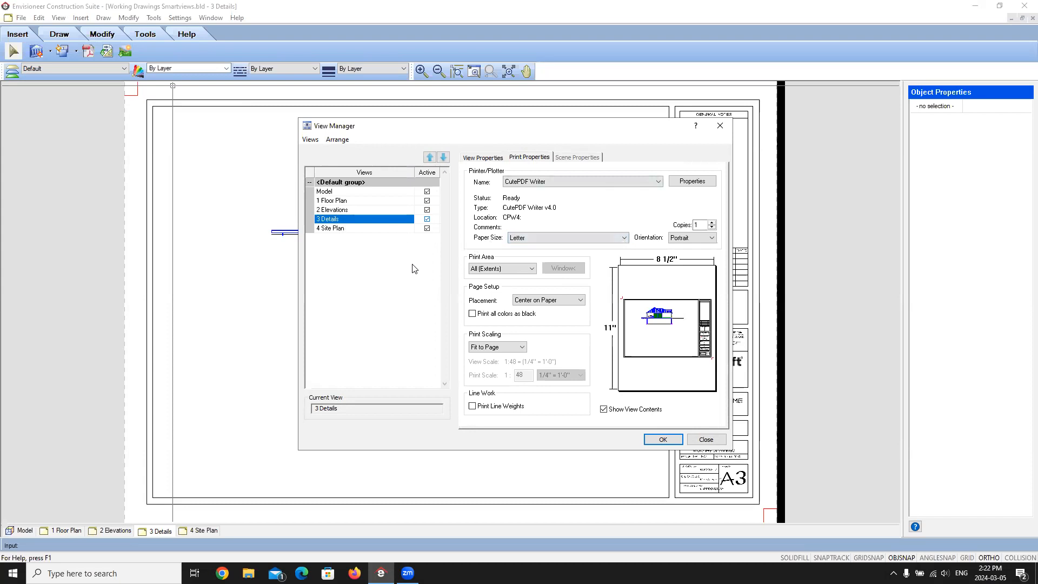
{"action": "left_click", "coordinate": [706, 439]}
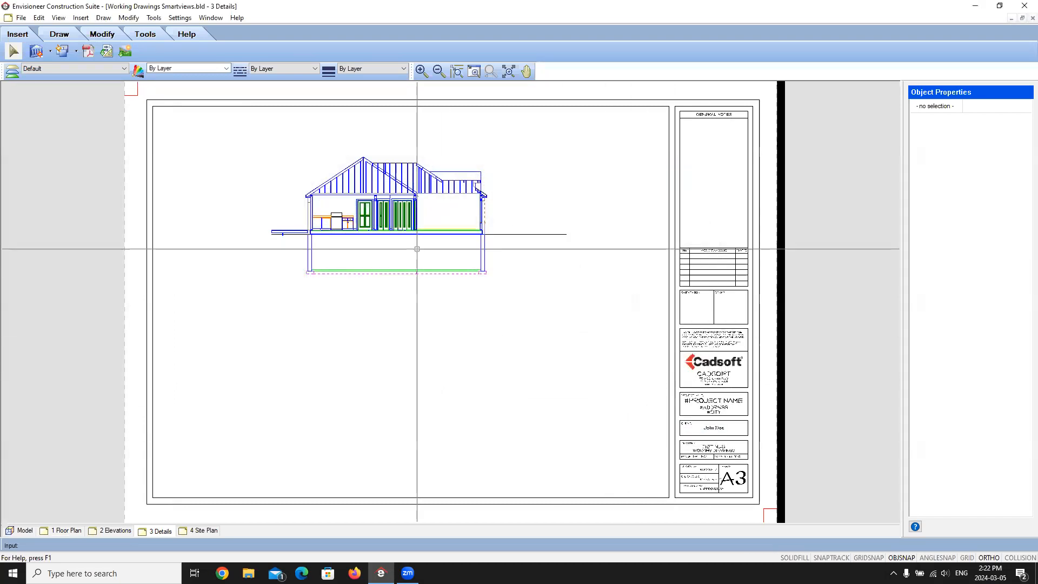
Set up Batch Printing with the 3 Details, 4 Site Plan and Model views excluded
{"action": "left_click", "coordinate": [21, 17]}
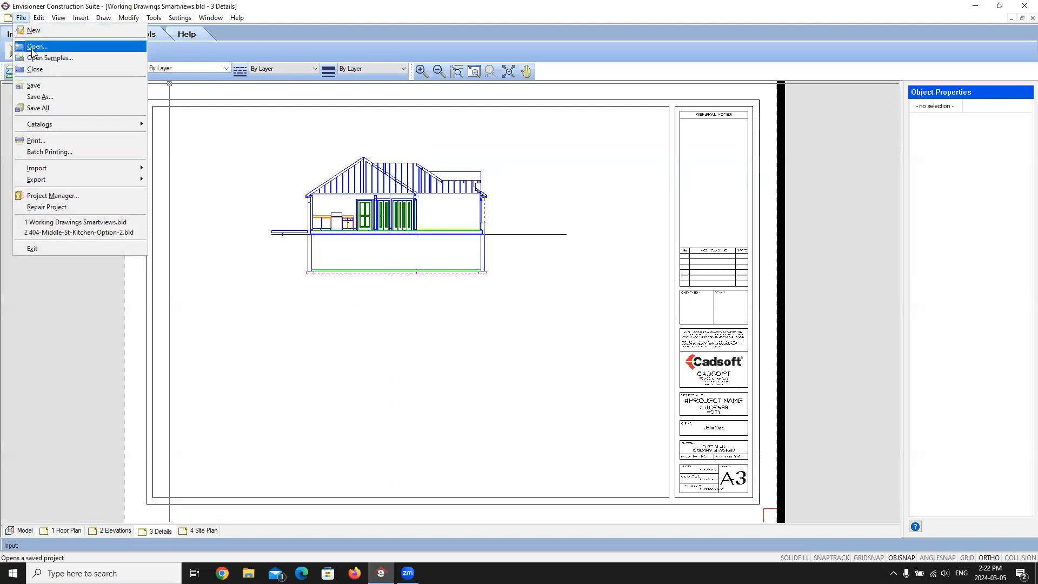
{"action": "left_click", "coordinate": [52, 153]}
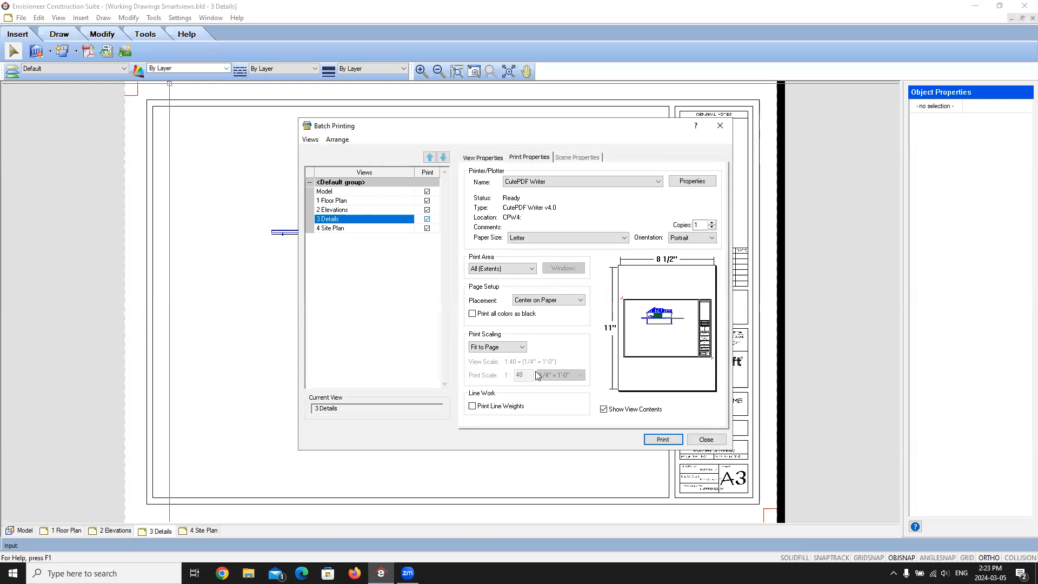
{"action": "left_click", "coordinate": [427, 218]}
{"action": "left_click", "coordinate": [427, 228]}
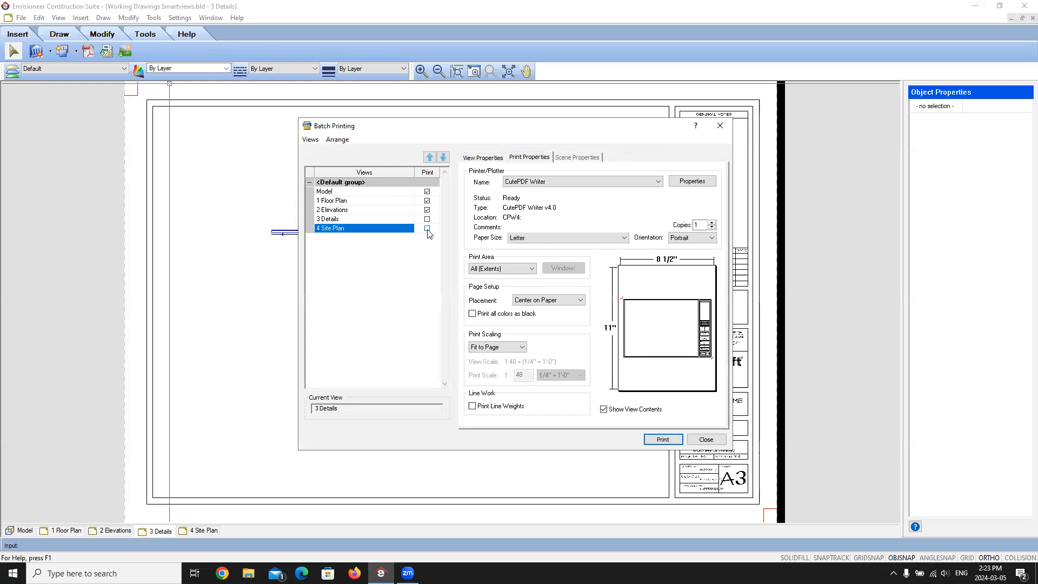
{"action": "left_click", "coordinate": [426, 191]}
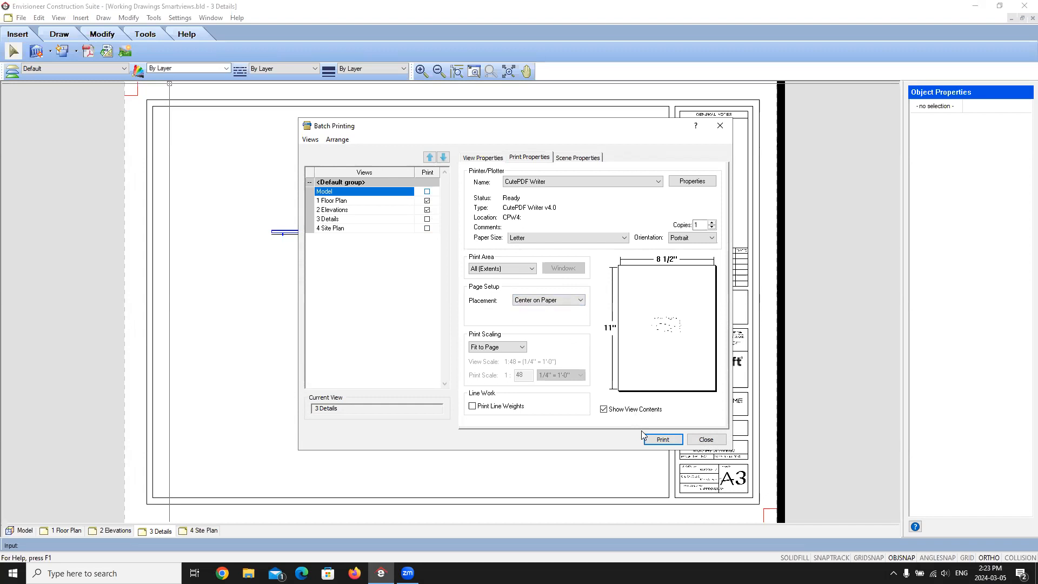
Batch print the checked views and save the floor plan PDF to the Desktop as "Working Drawings Smartviews-Flooplan.pdf"
{"action": "left_click", "coordinate": [351, 201]}
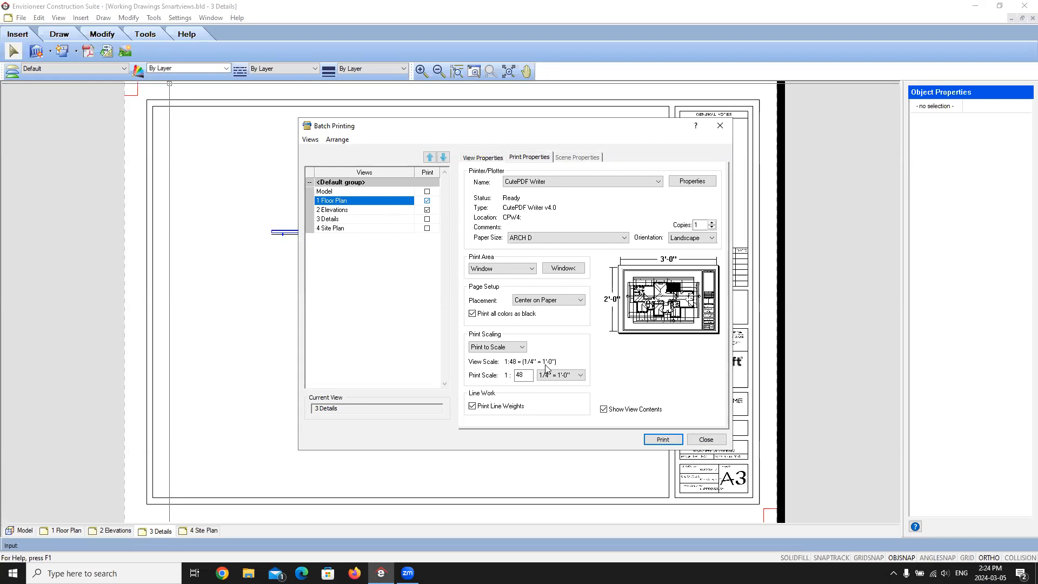
{"action": "left_click", "coordinate": [662, 439]}
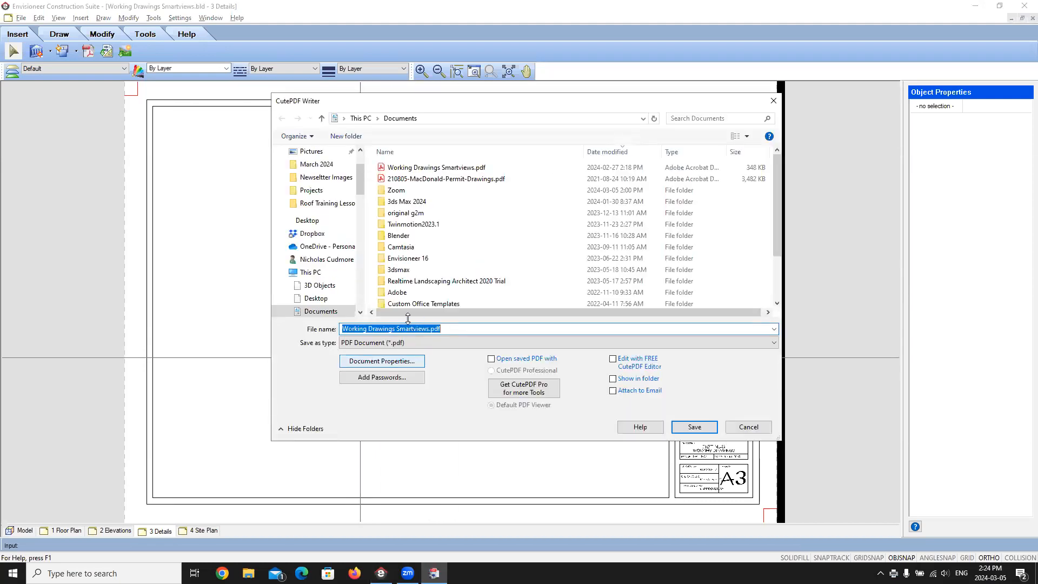
{"action": "left_click", "coordinate": [315, 298]}
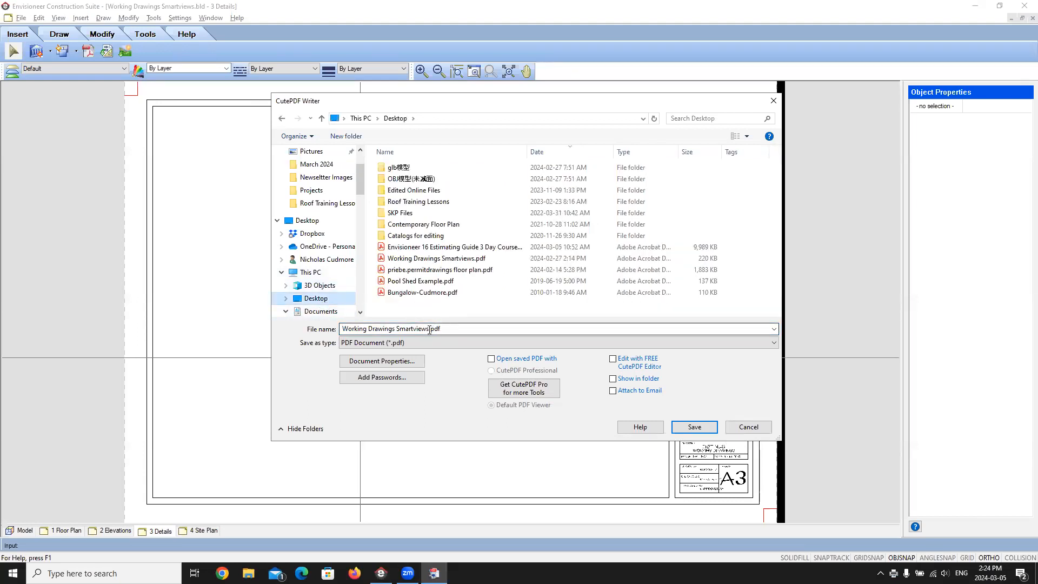
{"action": "left_click", "coordinate": [430, 330]}
{"action": "left_click", "coordinate": [430, 329]}
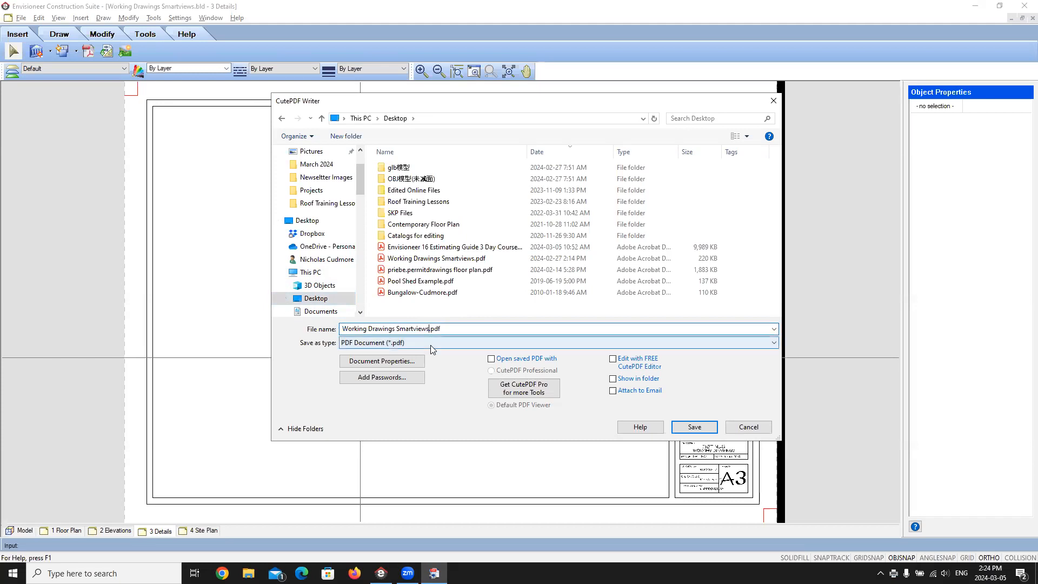
{"action": "type", "text": "-Flooplan"}
{"action": "left_click", "coordinate": [695, 427]}
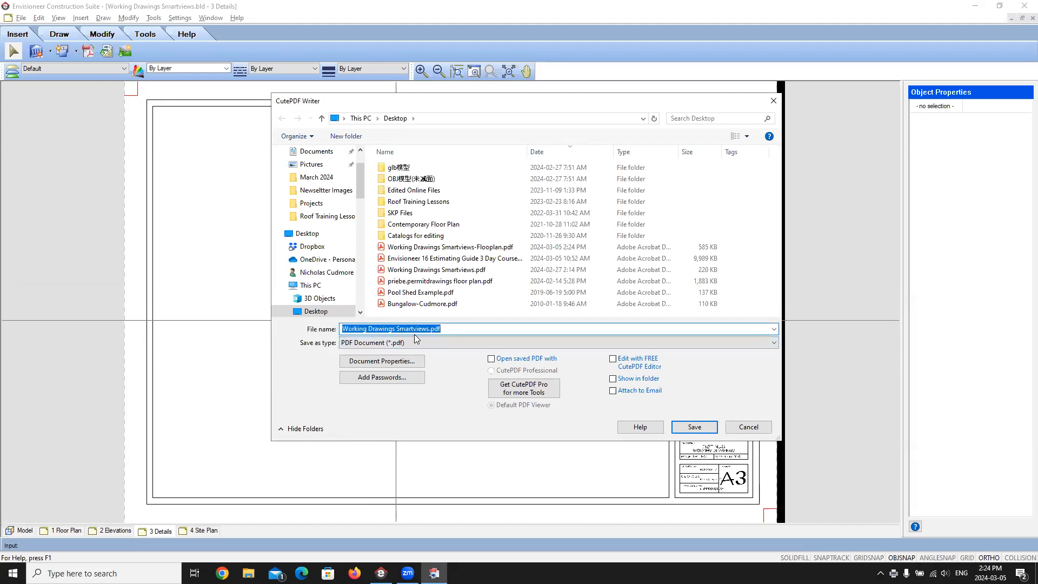
Save the elevations PDF to the Desktop as "Working Drawings Smartviews-Elevations.pdf"
{"action": "left_click", "coordinate": [430, 329]}
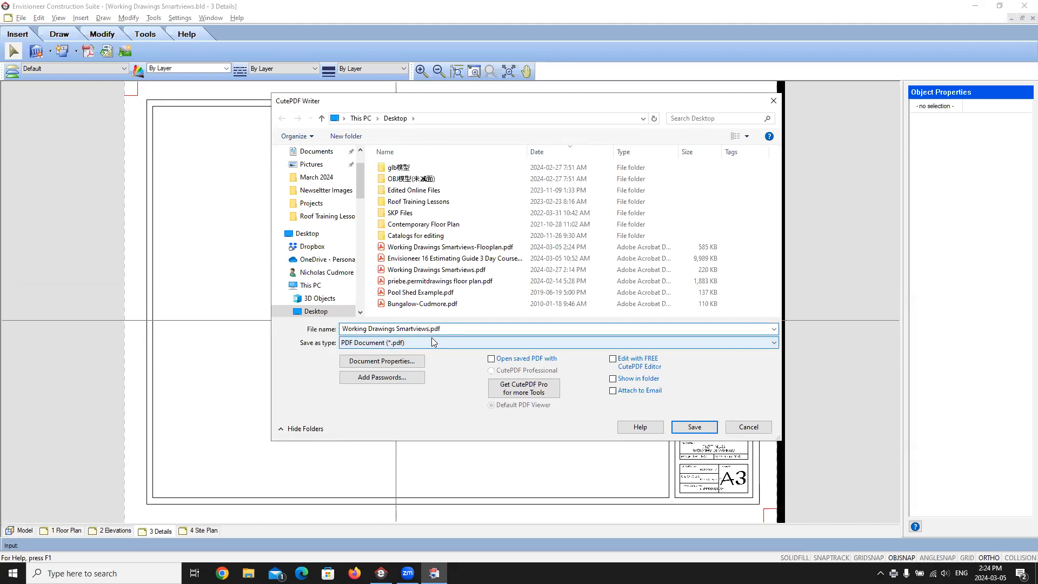
{"action": "type", "text": "-Elevations"}
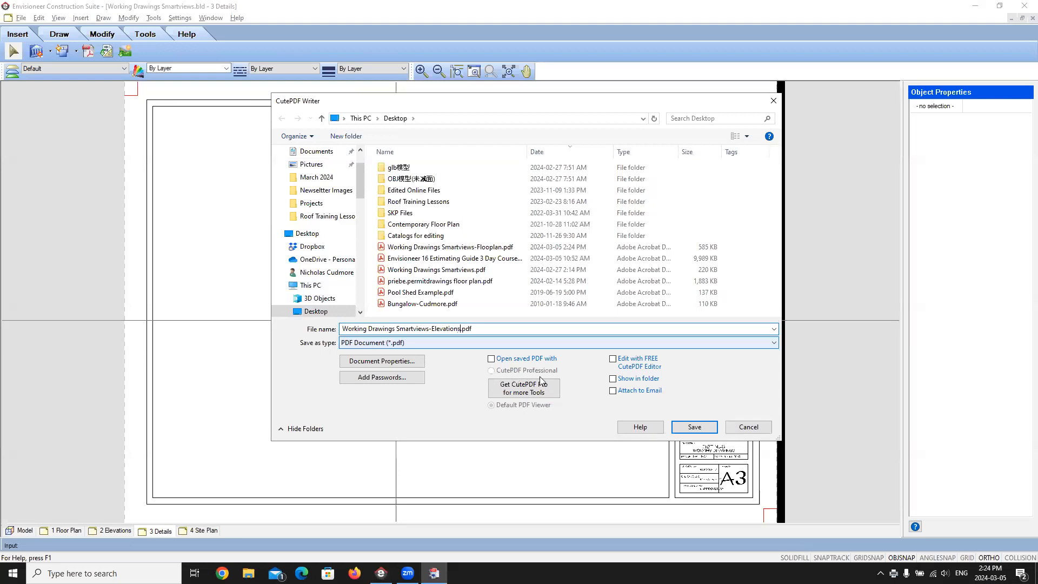
{"action": "left_click", "coordinate": [704, 431]}
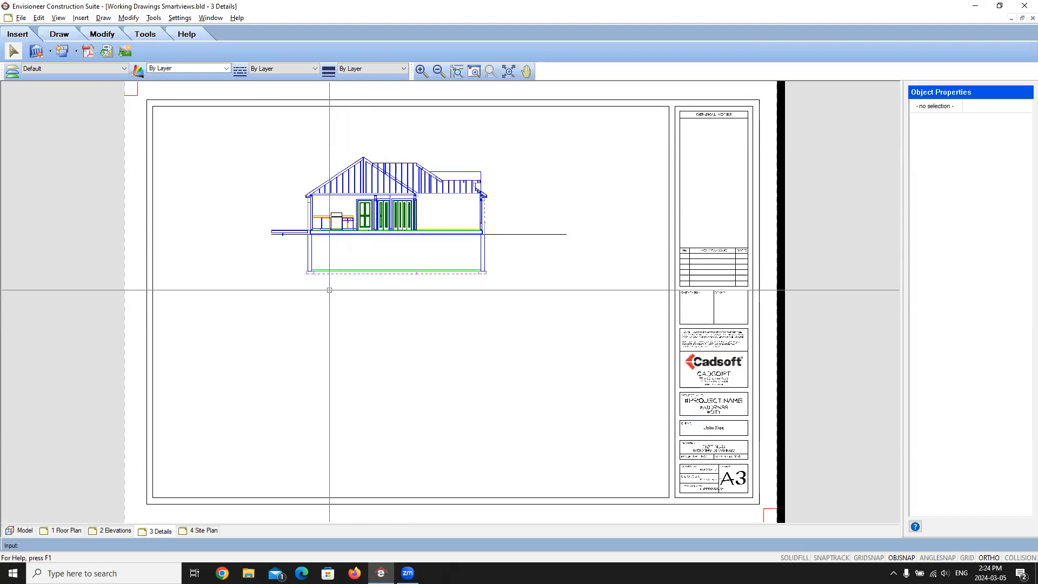
Switch to the floor plan PDF in Adobe Acrobat and enlarge it to full screen without the All tools pane to examine the printed sheet
{"action": "left_click", "coordinate": [974, 5]}
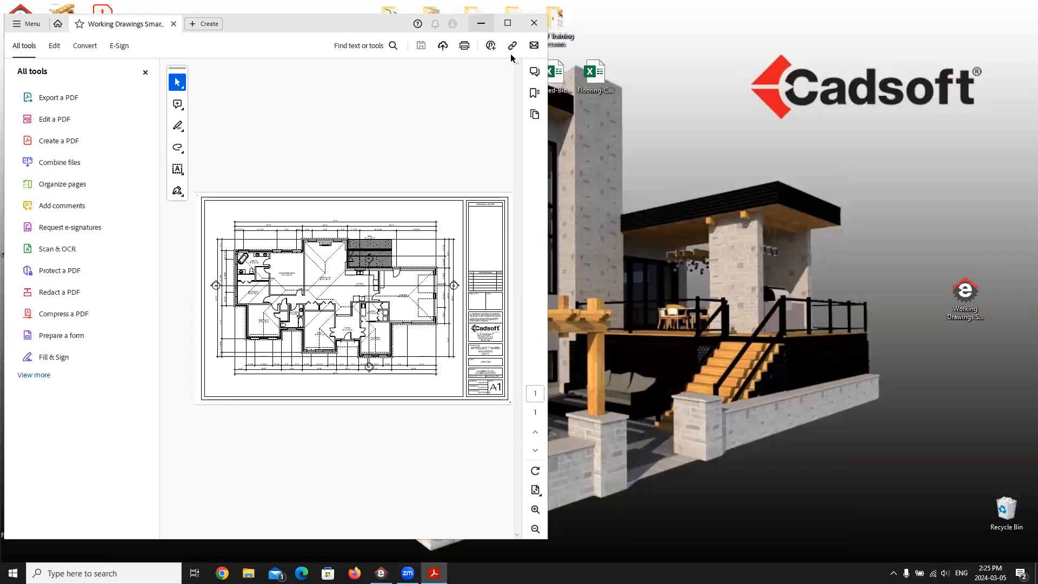
{"action": "left_click_drag", "start_coordinate": [254, 23], "coordinate": [291, 92]}
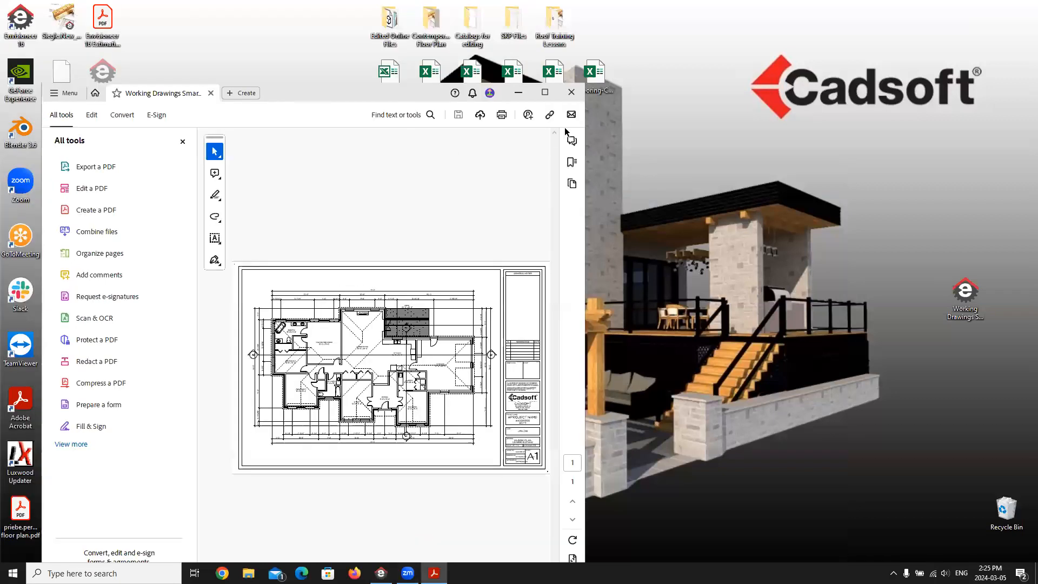
{"action": "left_click", "coordinate": [544, 93]}
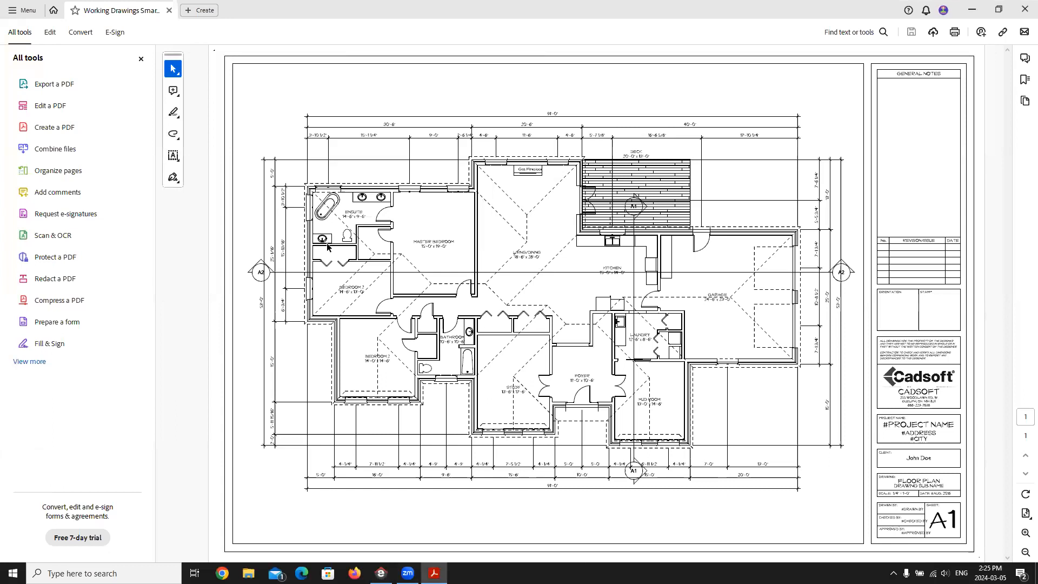
{"action": "left_click", "coordinate": [141, 59]}
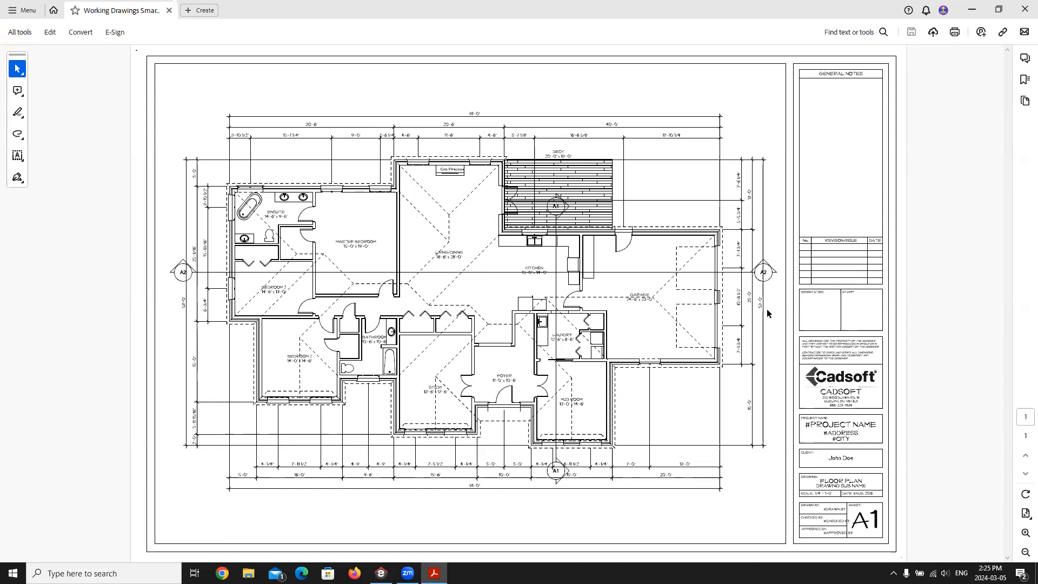
Examine the printed floor plan's room labels, dimensions and section marks up close, and return to the full-sheet view
{"action": "left_click", "coordinate": [1024, 533]}
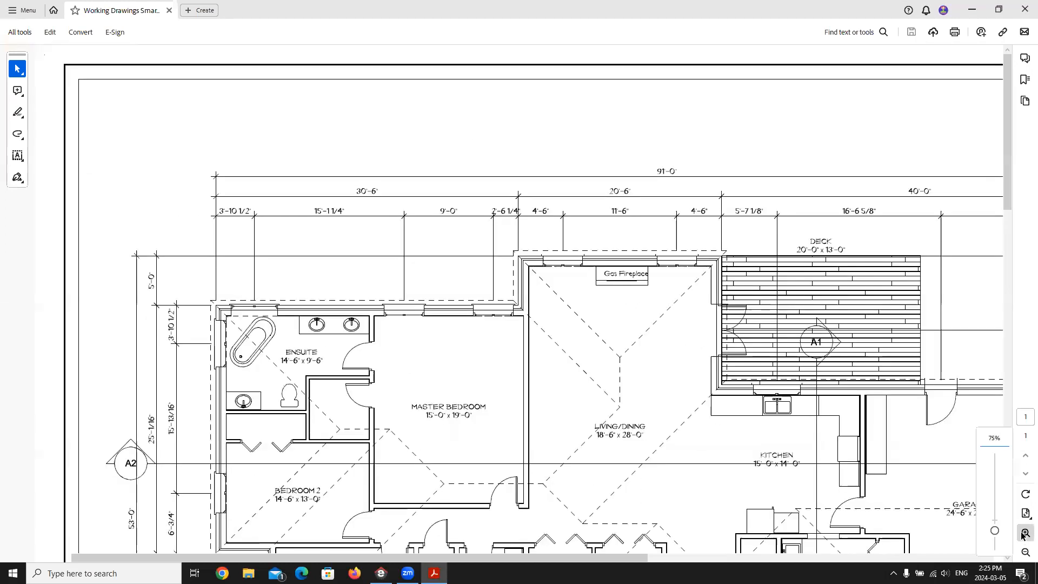
{"action": "scroll", "coordinate": [589, 368], "scroll_direction": "down", "scroll_amount": 6}
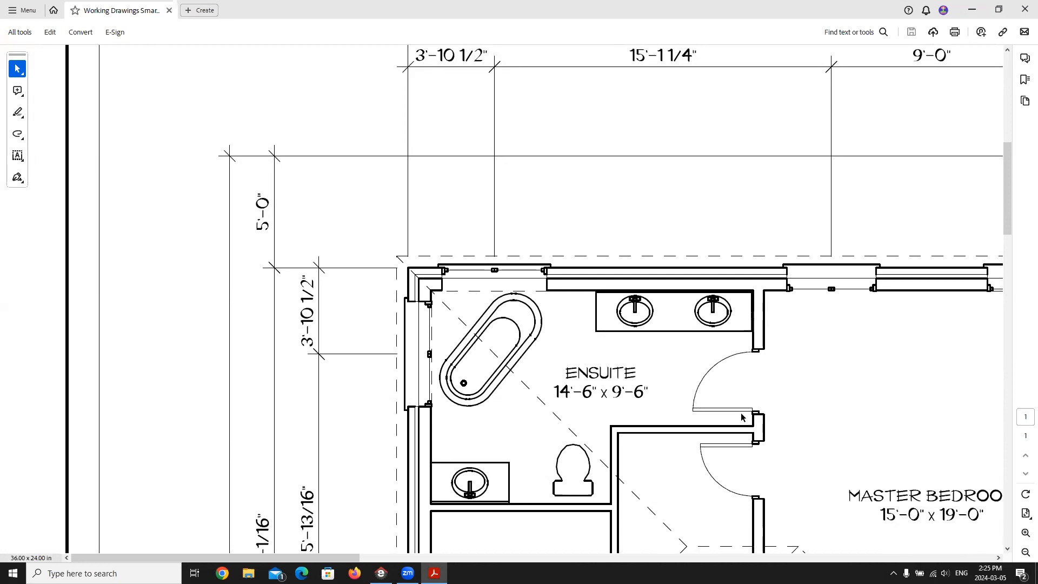
{"action": "scroll", "coordinate": [741, 417], "scroll_direction": "down", "scroll_amount": 8}
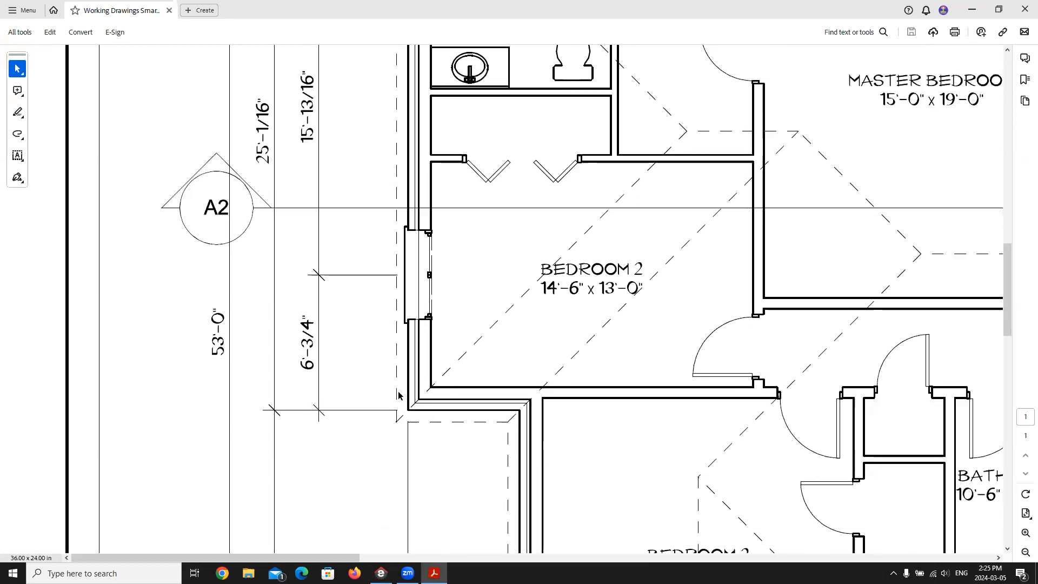
{"action": "scroll", "coordinate": [343, 394], "scroll_direction": "down", "scroll_amount": 5}
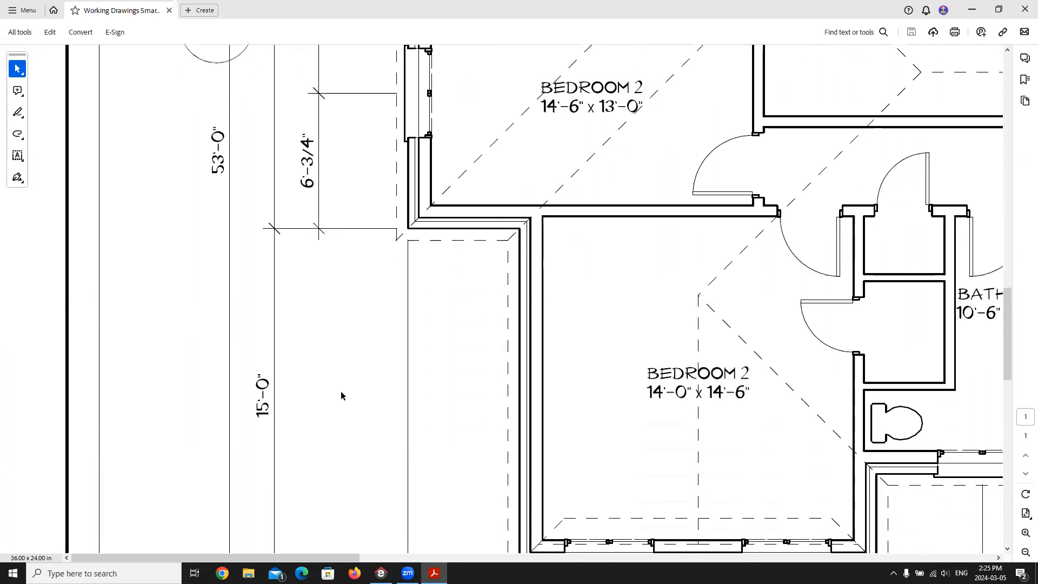
{"action": "left_click", "coordinate": [1025, 551]}
{"action": "left_click", "coordinate": [1025, 552]}
{"action": "left_click", "coordinate": [1025, 552]}
{"action": "left_click", "coordinate": [1025, 552]}
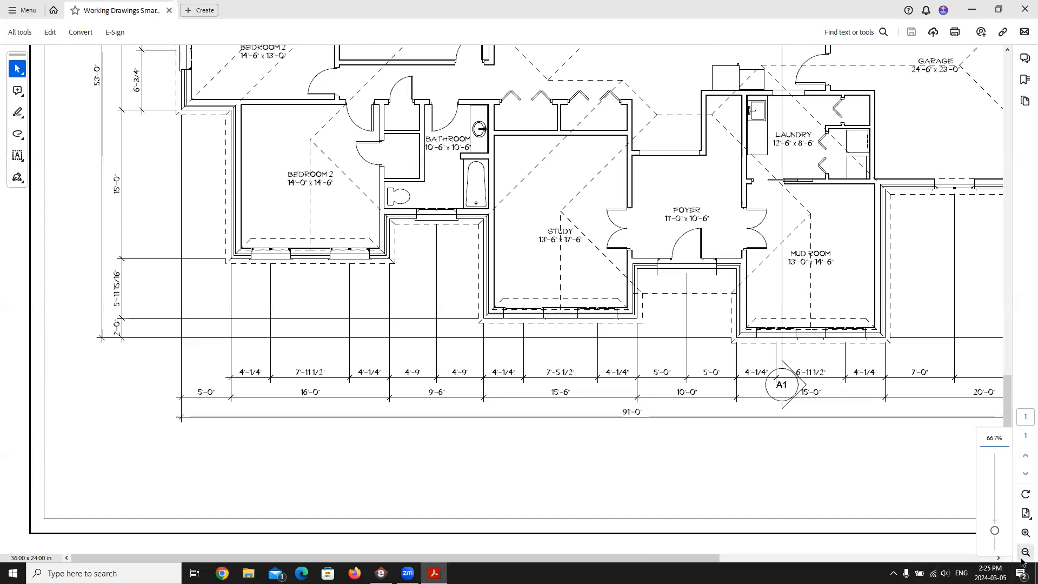
{"action": "left_click", "coordinate": [1025, 552]}
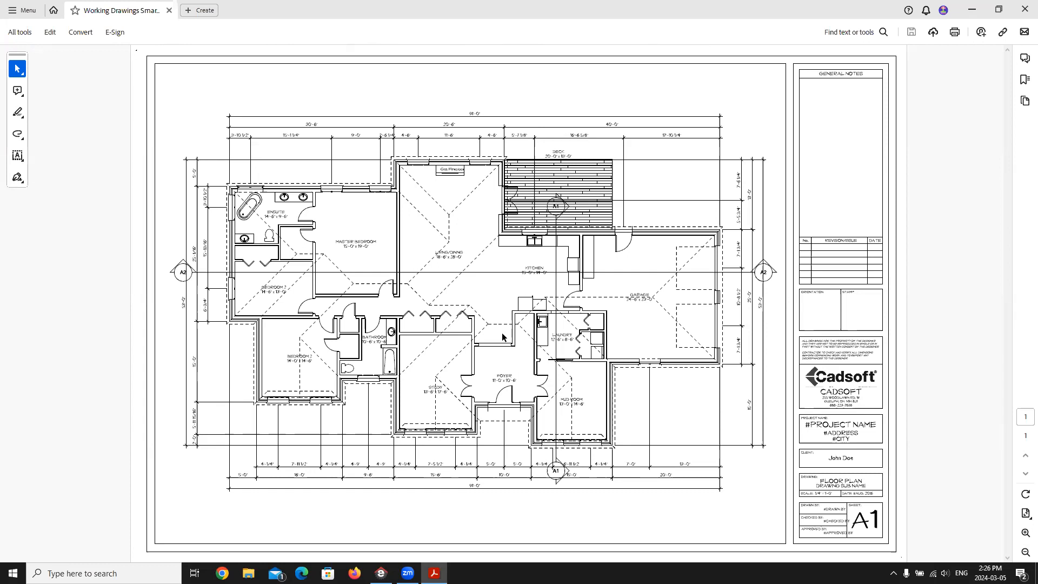
Close the floor plan PDF, open the elevations PDF from the desktop to check the A2 sheet, and close it
{"action": "left_click", "coordinate": [1024, 9]}
{"action": "double_click", "coordinate": [109, 190]}
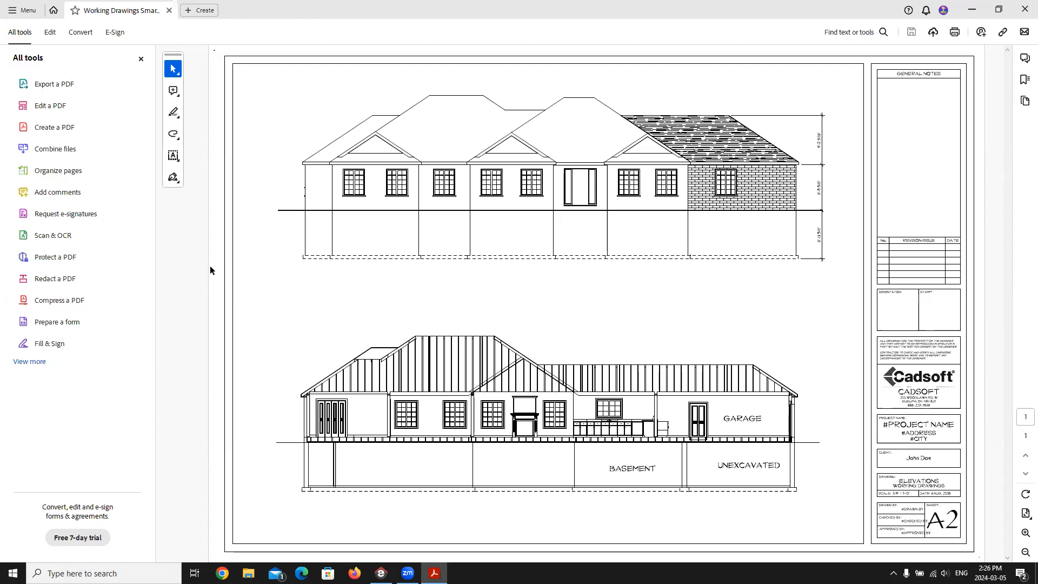
{"action": "left_click", "coordinate": [1024, 9]}
Switch back to Envisioneer and show the Model in the 3D Perspective camera view
{"action": "left_click", "coordinate": [381, 573]}
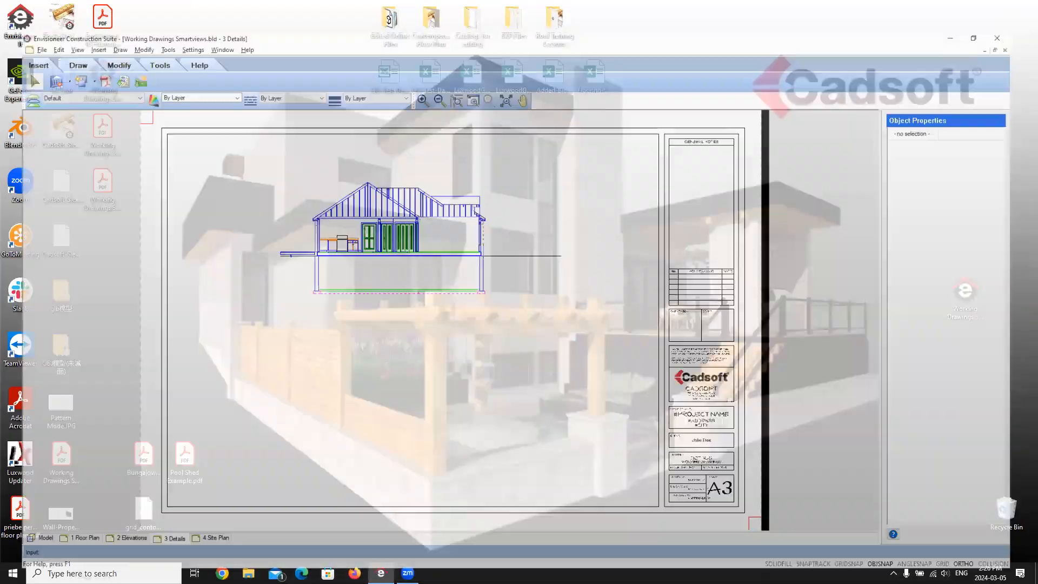
{"action": "left_click", "coordinate": [24, 530]}
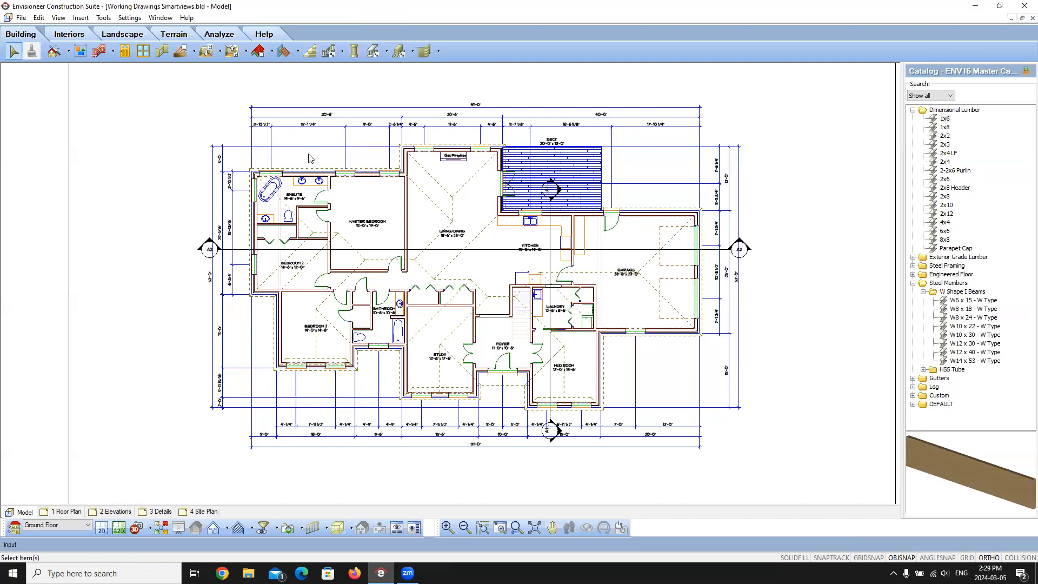
{"action": "left_click", "coordinate": [136, 528]}
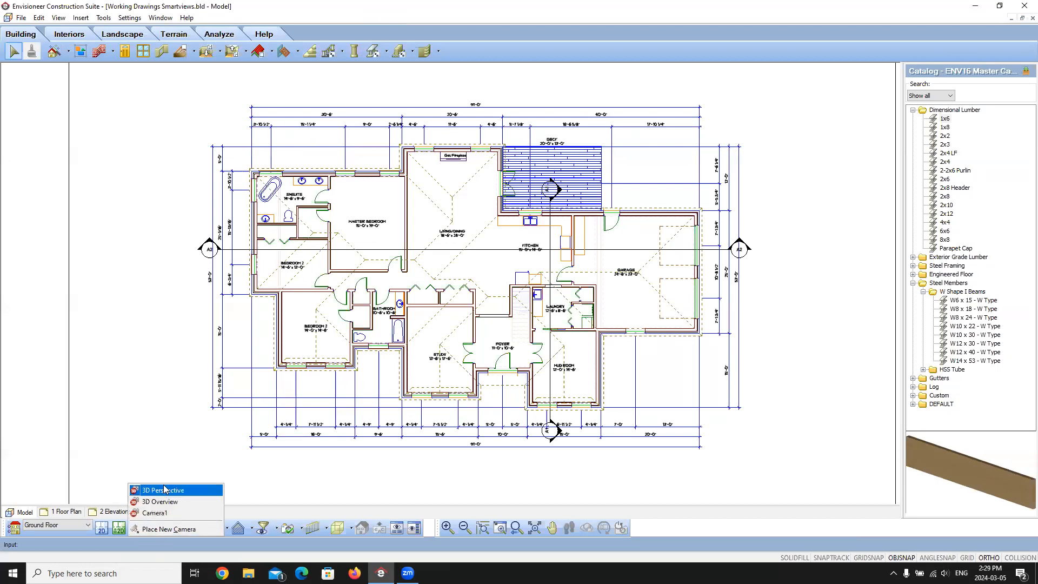
{"action": "left_click", "coordinate": [165, 490]}
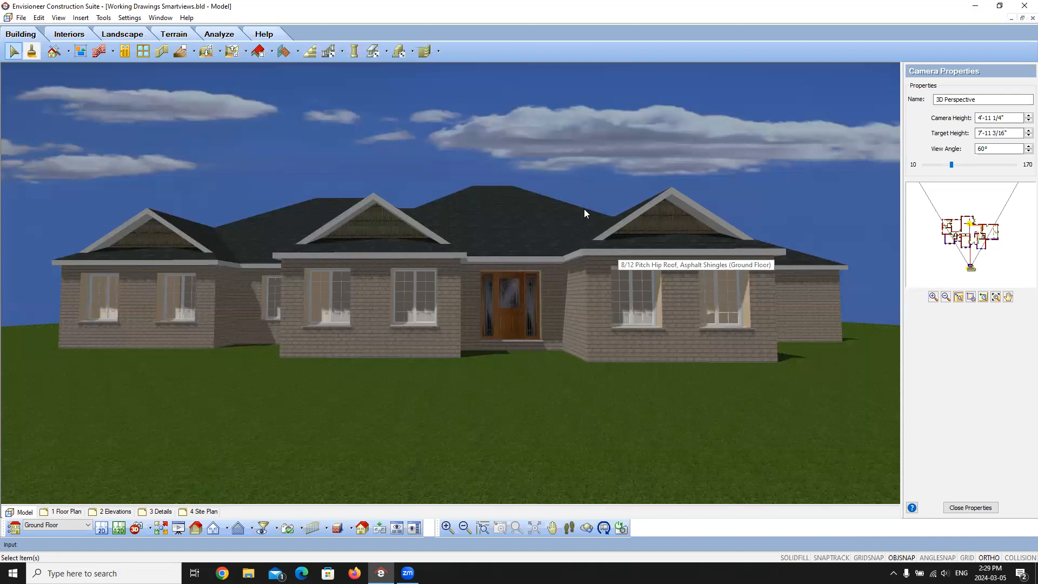
Open the 3D RealView render window for the 3D Perspective camera
{"action": "left_click", "coordinate": [59, 18]}
{"action": "left_click", "coordinate": [39, 18]}
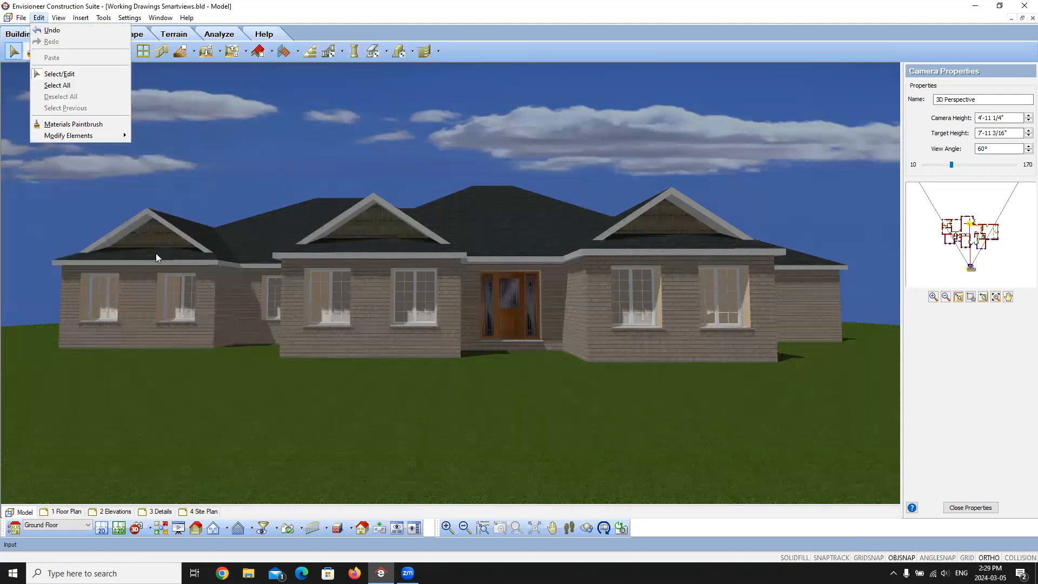
{"action": "mouse_move", "coordinate": [59, 20]}
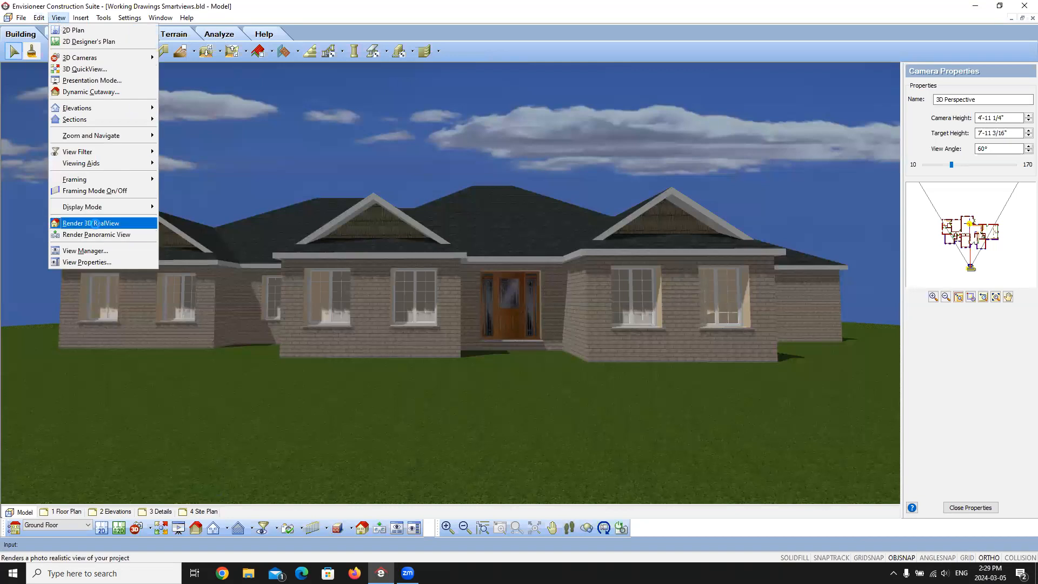
{"action": "left_click", "coordinate": [93, 223]}
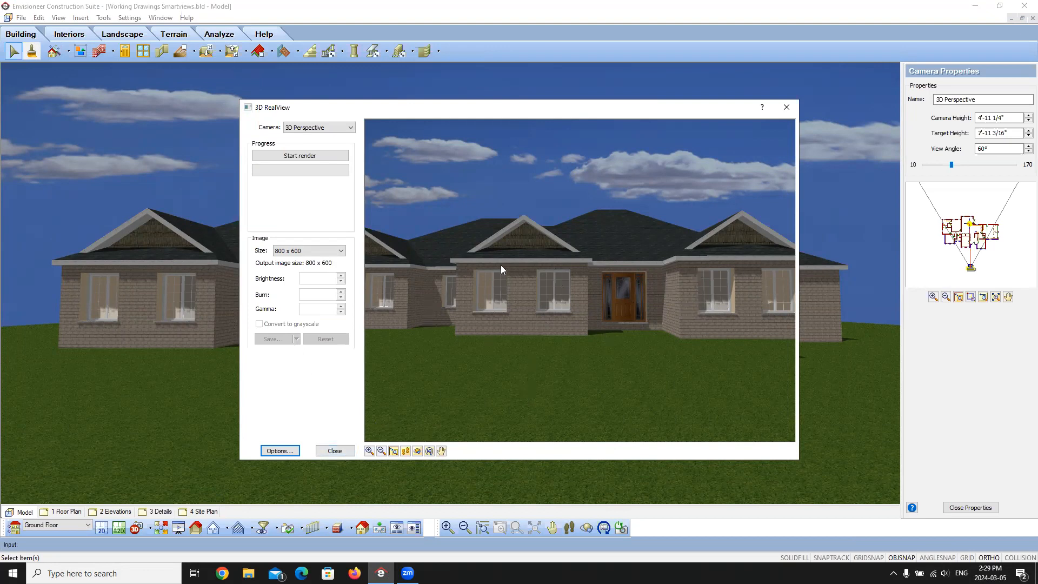
Switch to File Explorer and browse to the Projects folder in Documents > Envisioneer 16 on Data (D:)
{"action": "left_click", "coordinate": [248, 573]}
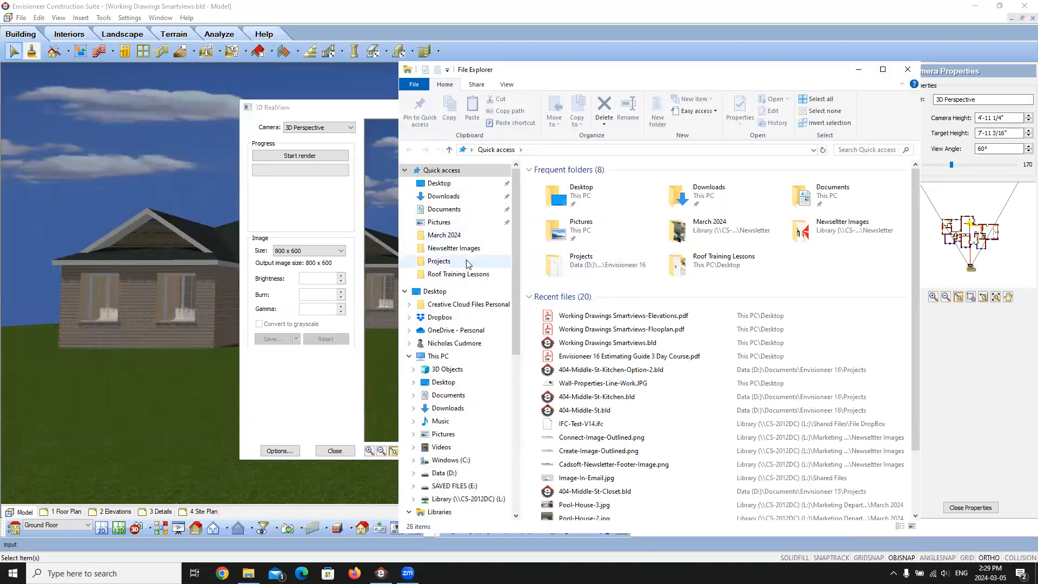
{"action": "left_click", "coordinate": [444, 473]}
{"action": "left_click", "coordinate": [552, 205]}
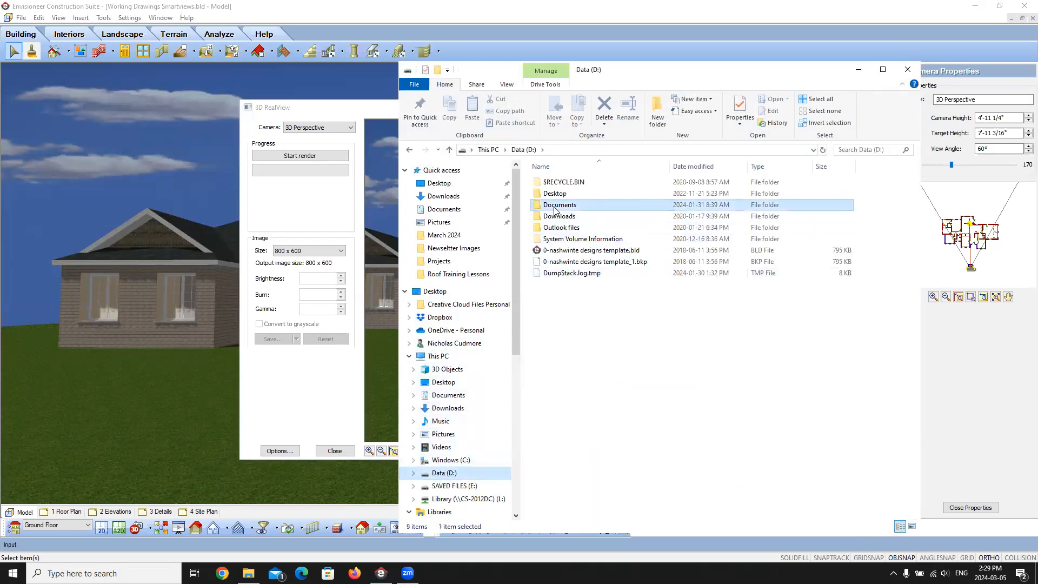
{"action": "double_click", "coordinate": [552, 205]}
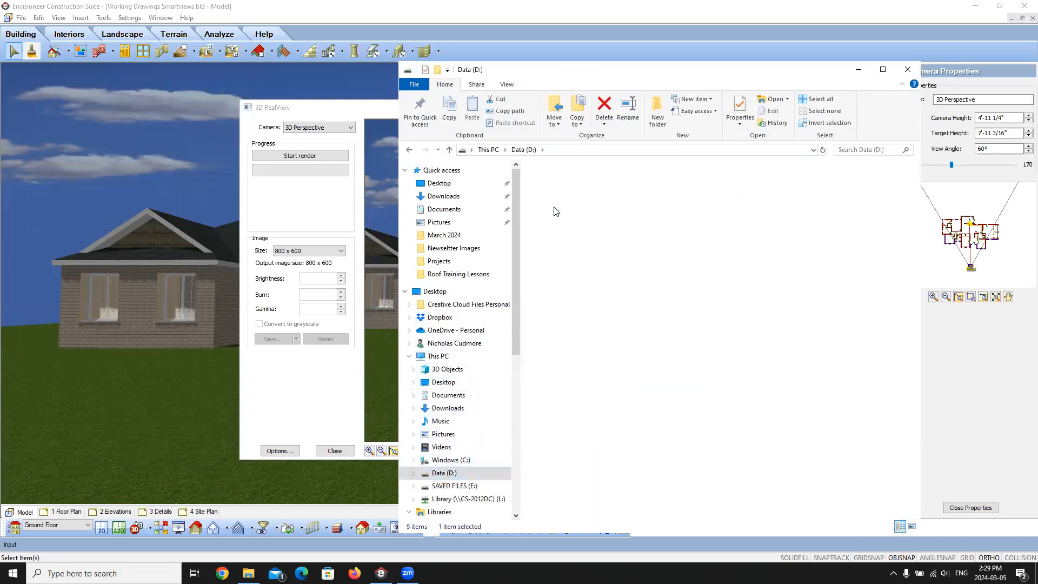
{"action": "left_click", "coordinate": [561, 321]}
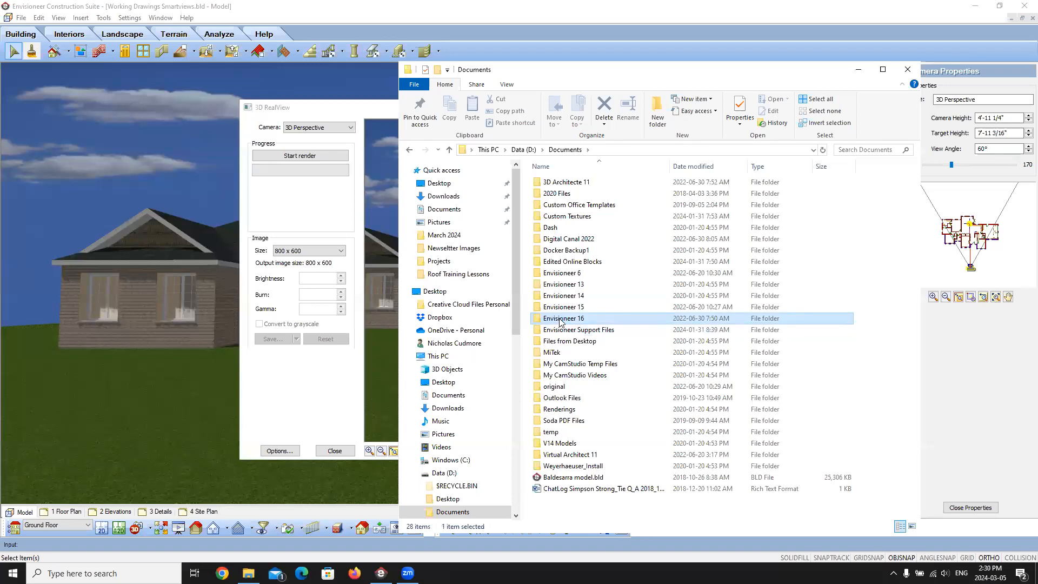
{"action": "double_click", "coordinate": [560, 321]}
{"action": "left_click", "coordinate": [555, 196]}
{"action": "double_click", "coordinate": [555, 195]}
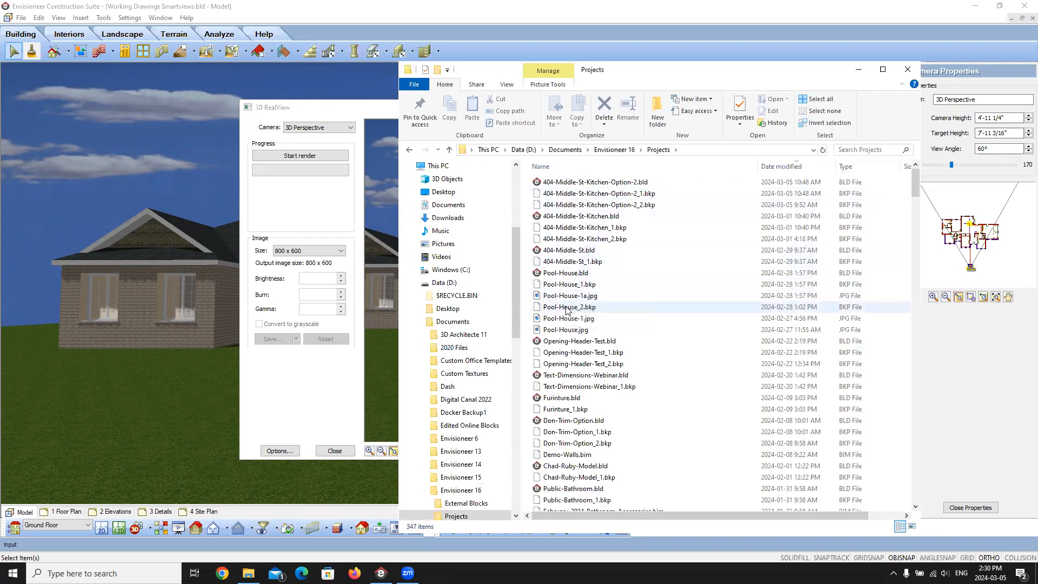
View the rendered image Pool-House-1a.jpg in the photo viewer and restore the viewer to a smaller window
{"action": "mouse_move", "coordinate": [566, 298]}
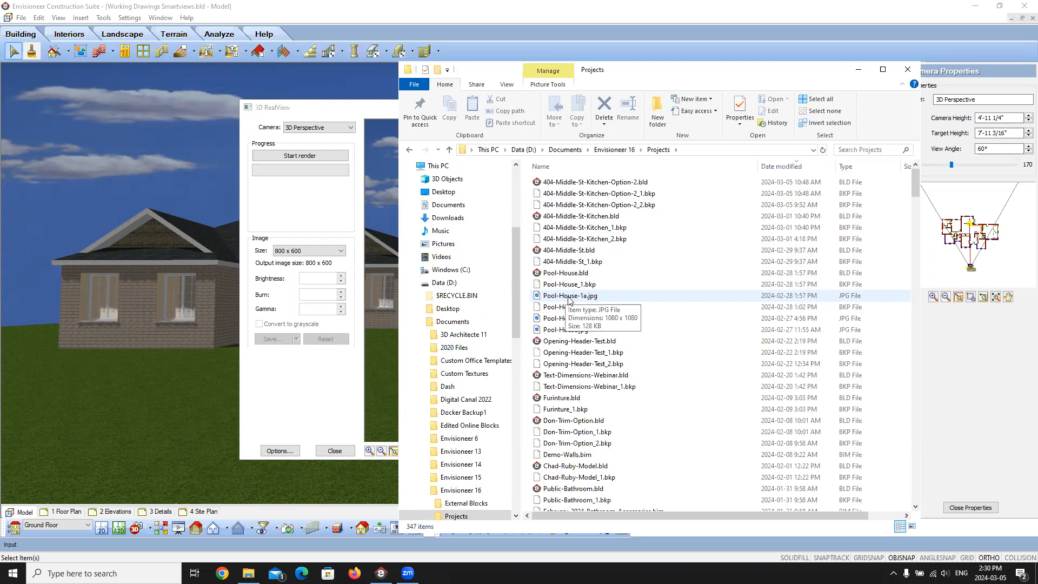
{"action": "left_click", "coordinate": [567, 296]}
{"action": "double_click", "coordinate": [567, 296]}
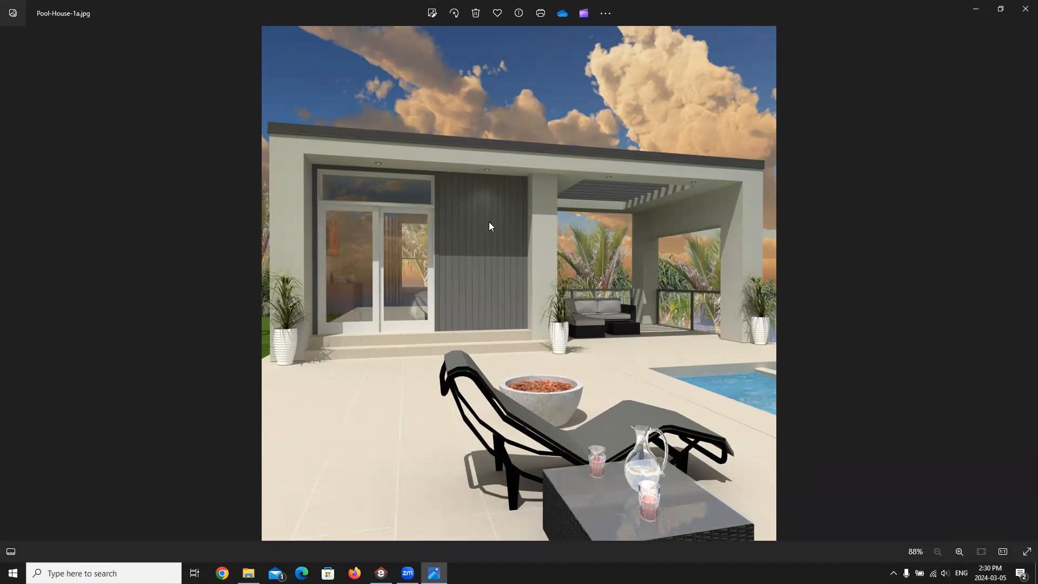
{"action": "left_click", "coordinate": [1001, 9]}
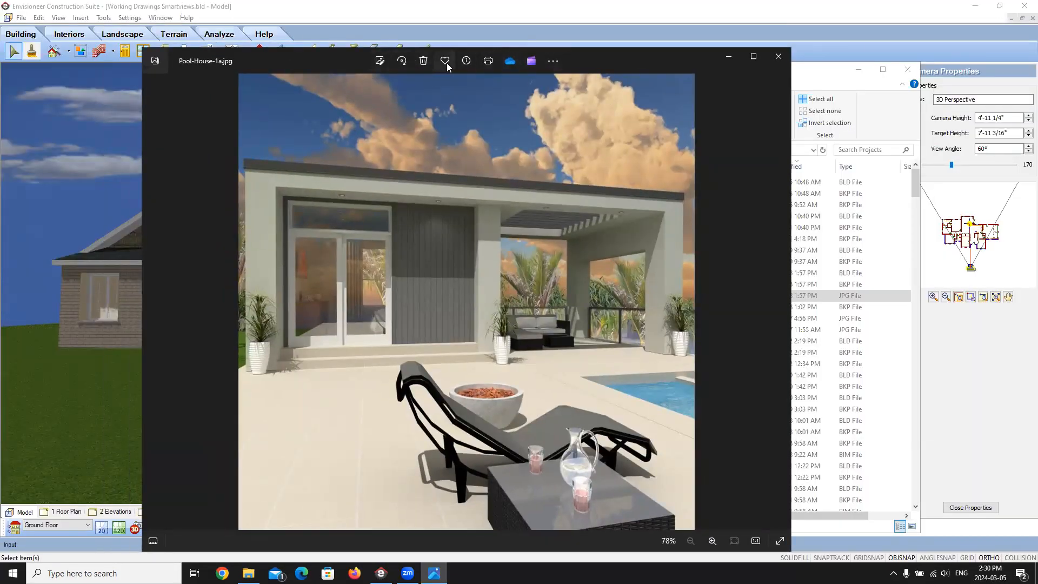
Look at the print options for the Pool-House-1a image and close them without printing
{"action": "left_click", "coordinate": [554, 62]}
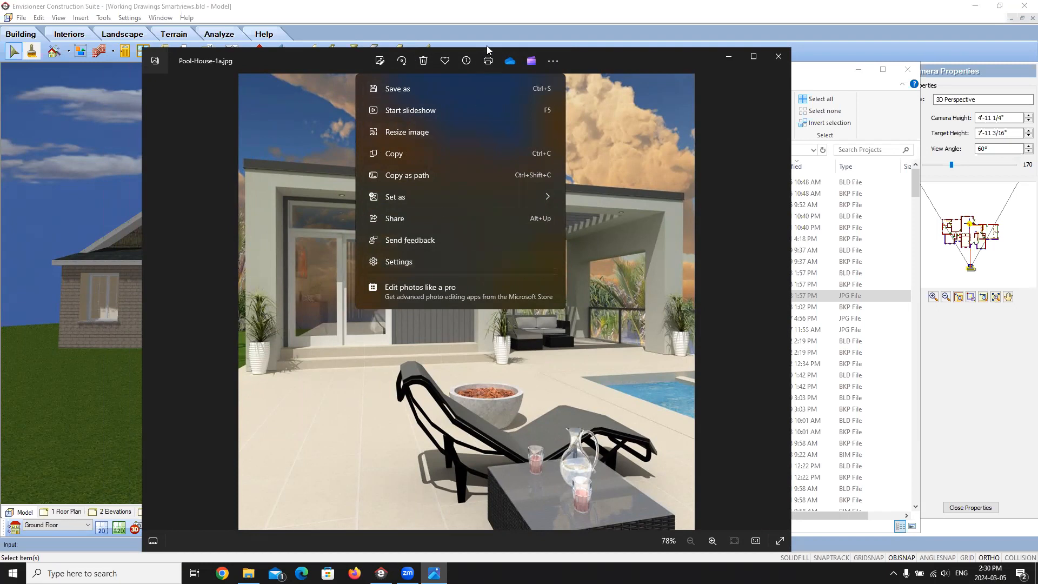
{"action": "left_click", "coordinate": [624, 56]}
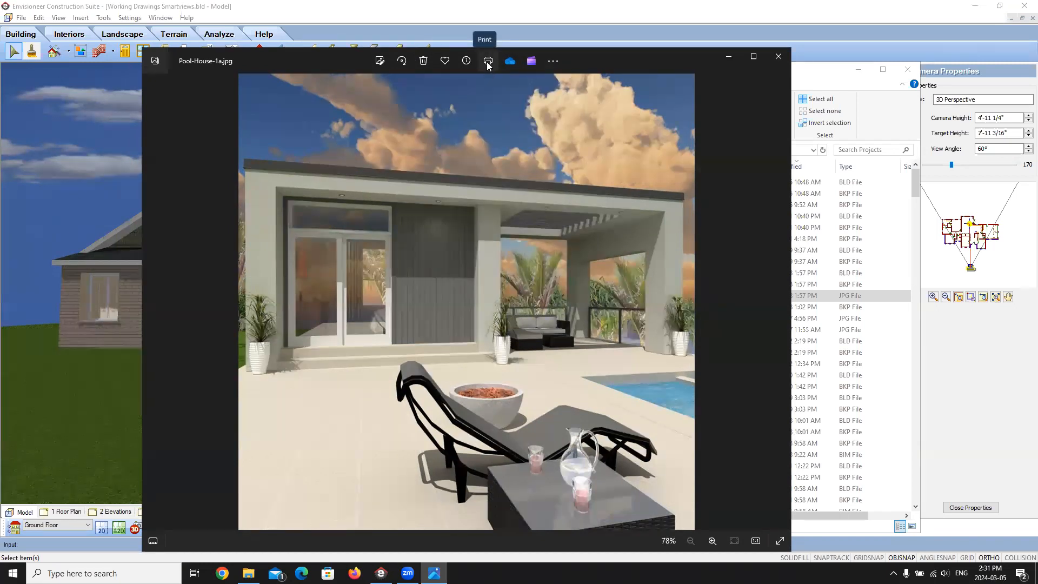
{"action": "left_click", "coordinate": [488, 62]}
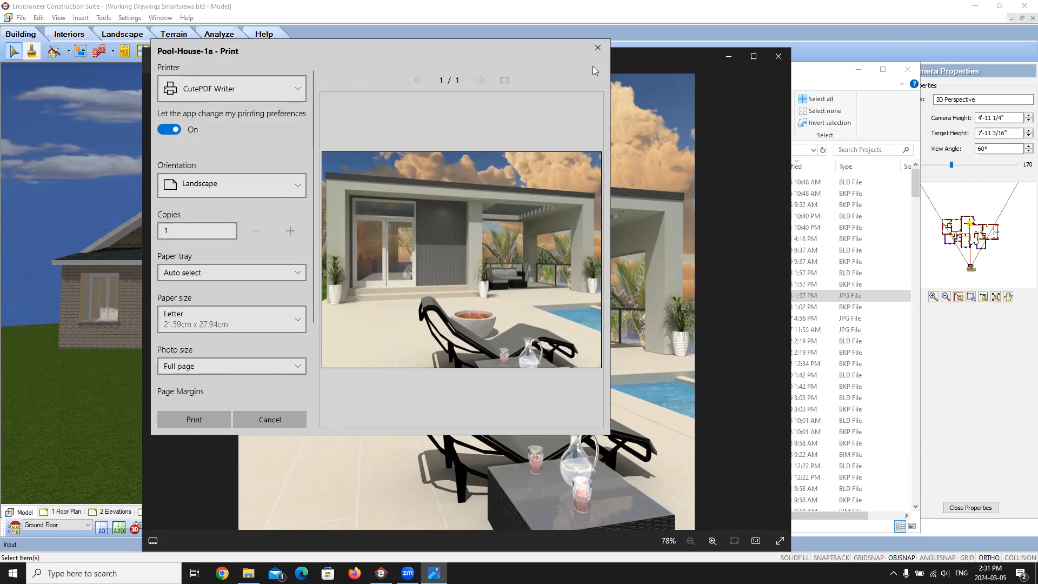
{"action": "left_click", "coordinate": [597, 51]}
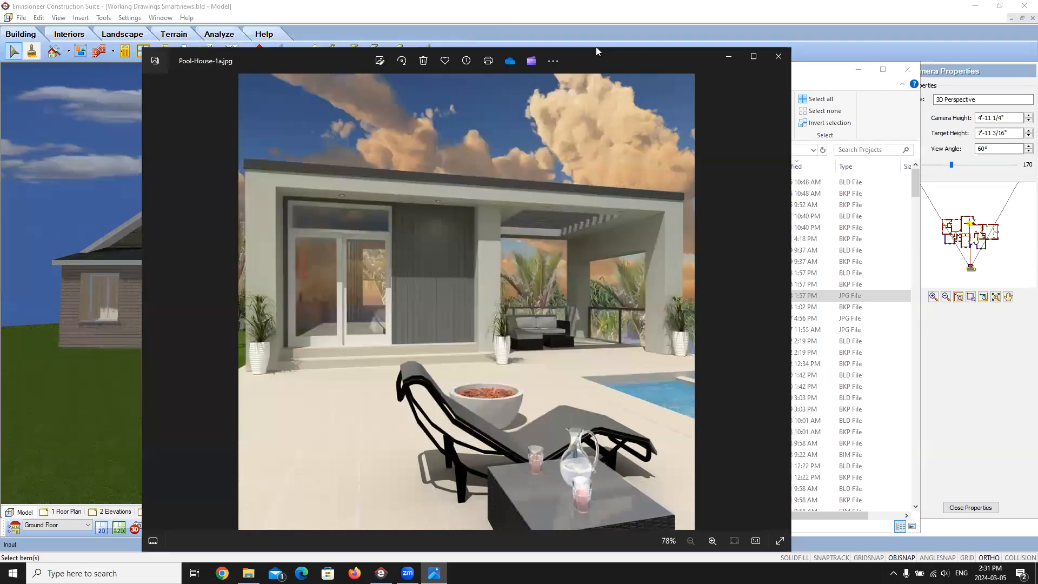
Close the pool house image, File Explorer and the 3D RealView window to return to the 3D house view
{"action": "left_click", "coordinate": [778, 56]}
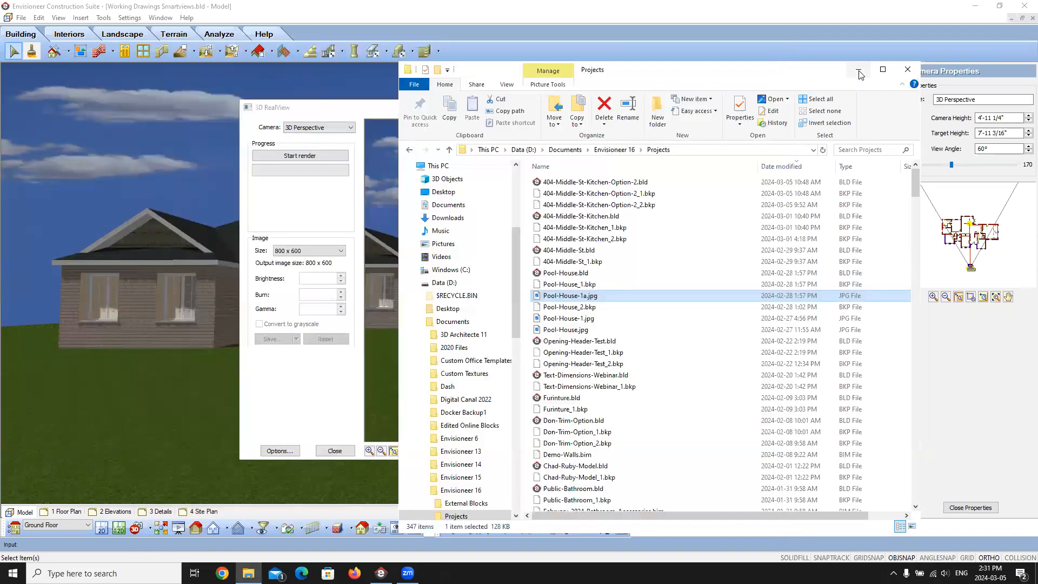
{"action": "left_click", "coordinate": [907, 69]}
{"action": "left_click", "coordinate": [788, 104]}
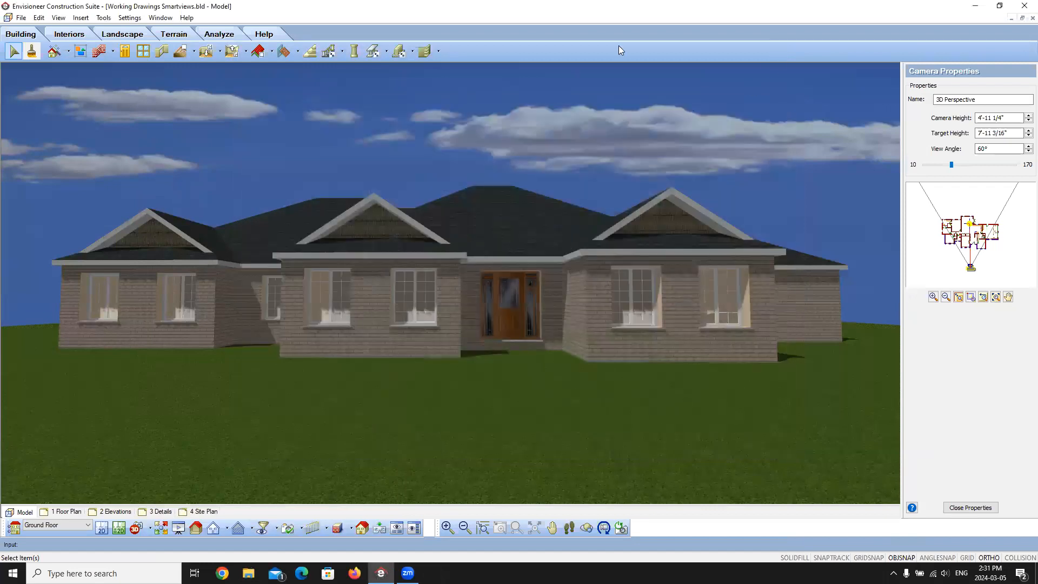